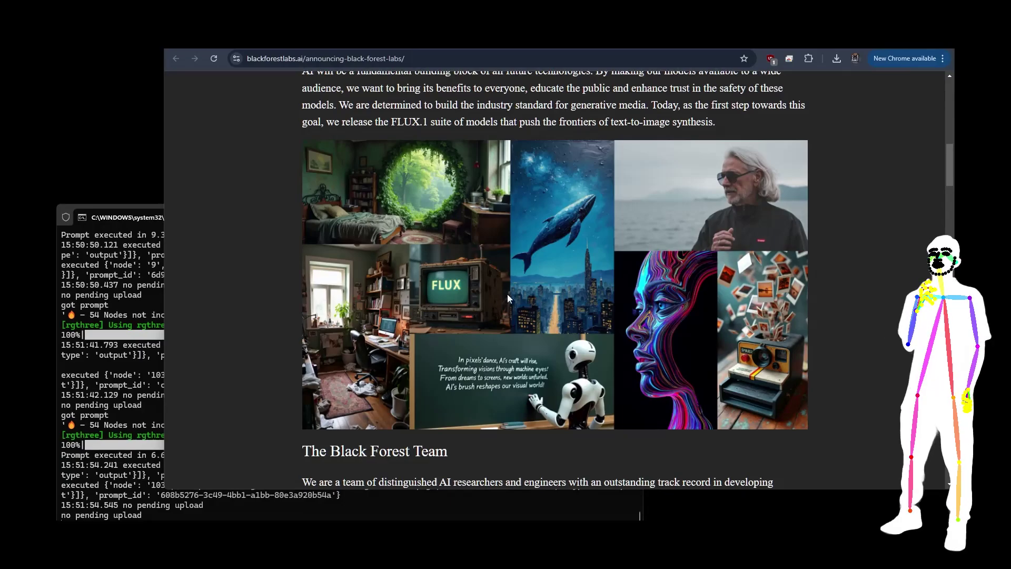
Read the Black Forest Labs Flux.1 announcement past the team paragraph down to the ELO chart
{"action": "scroll", "coordinate": [511, 295], "scroll_direction": "up", "scroll_amount": 8}
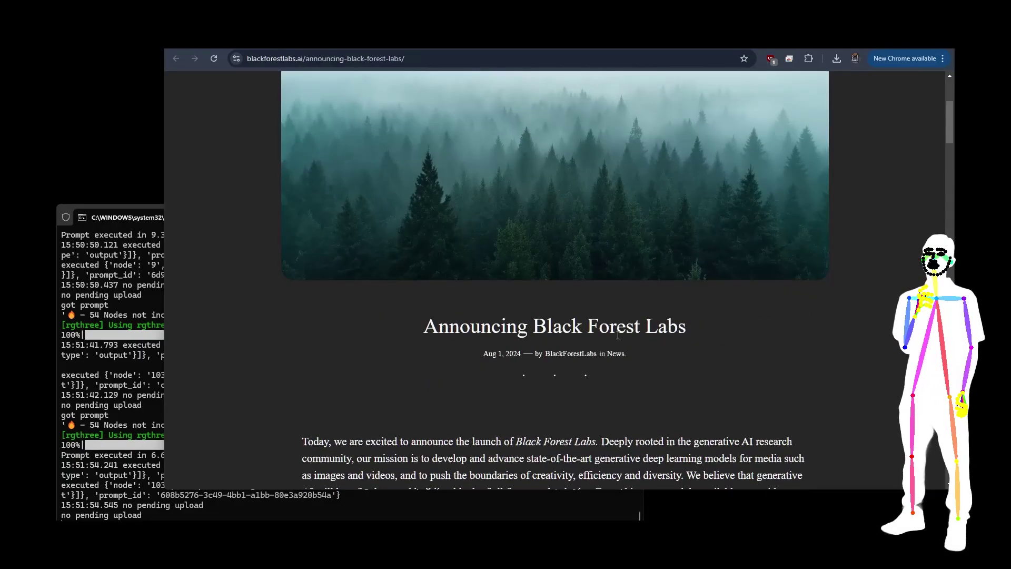
{"action": "scroll", "coordinate": [737, 333], "scroll_direction": "down", "scroll_amount": 4}
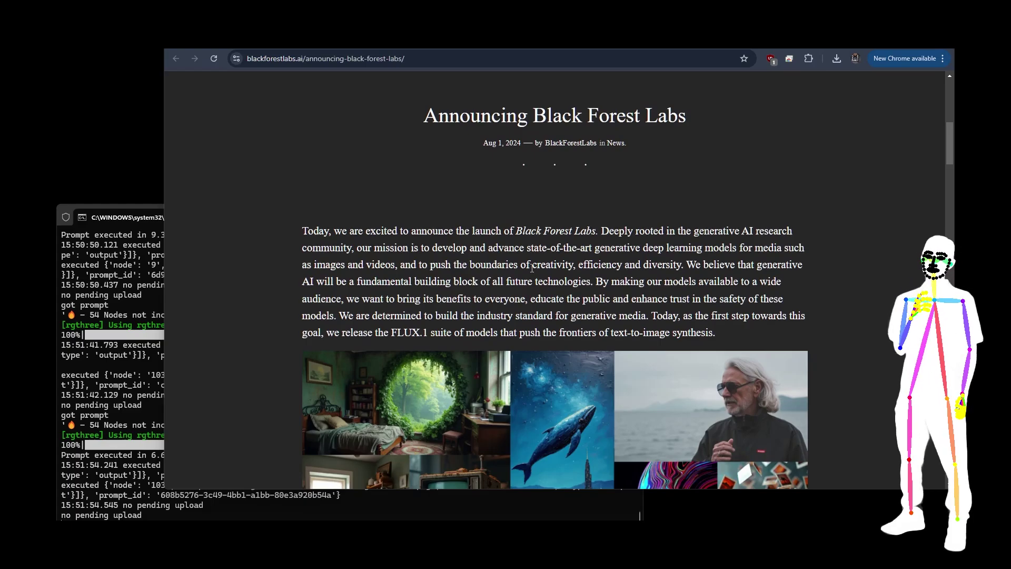
{"action": "scroll", "coordinate": [532, 269], "scroll_direction": "down", "scroll_amount": 7}
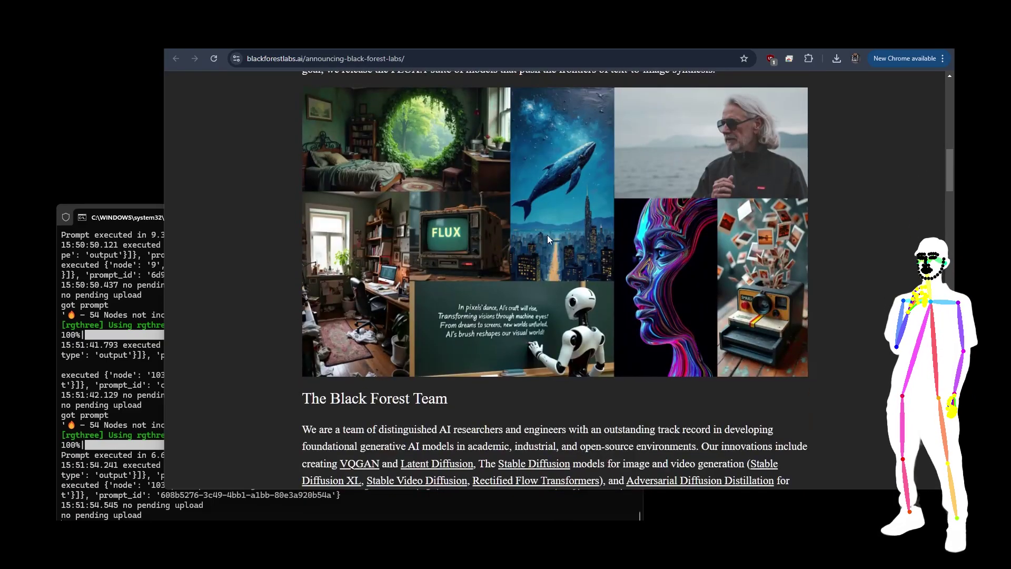
{"action": "left_click_drag", "start_coordinate": [303, 271], "coordinate": [668, 345]}
{"action": "left_click", "coordinate": [250, 108]}
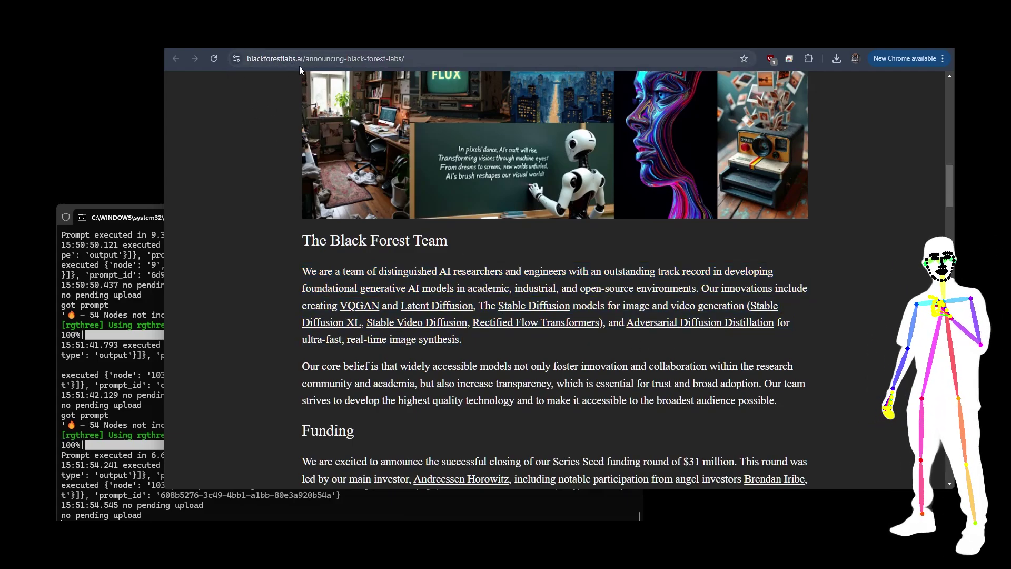
{"action": "scroll", "coordinate": [646, 243], "scroll_direction": "down", "scroll_amount": 8}
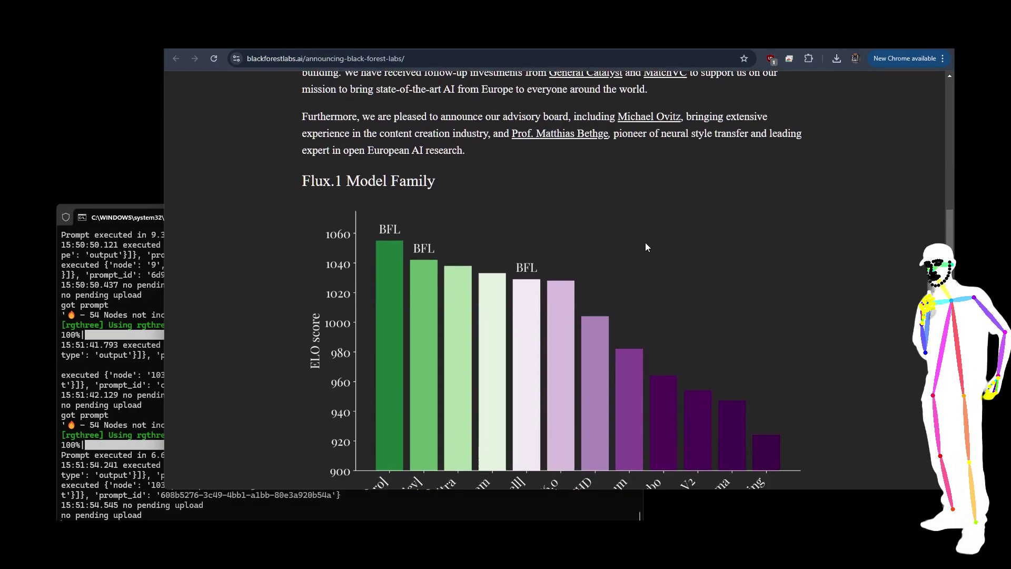
{"action": "scroll", "coordinate": [647, 247], "scroll_direction": "down", "scroll_amount": 1}
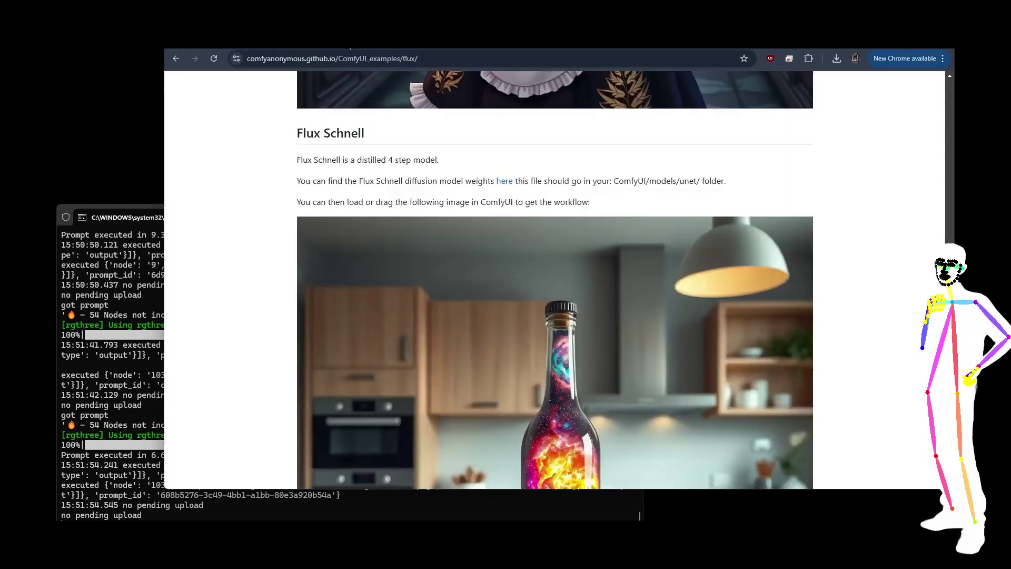
On the Flux examples page, note the t5xxl_fp8_e4m3fn and clip_l encoders and open their Hugging Face link
{"action": "left_click", "coordinate": [417, 38]}
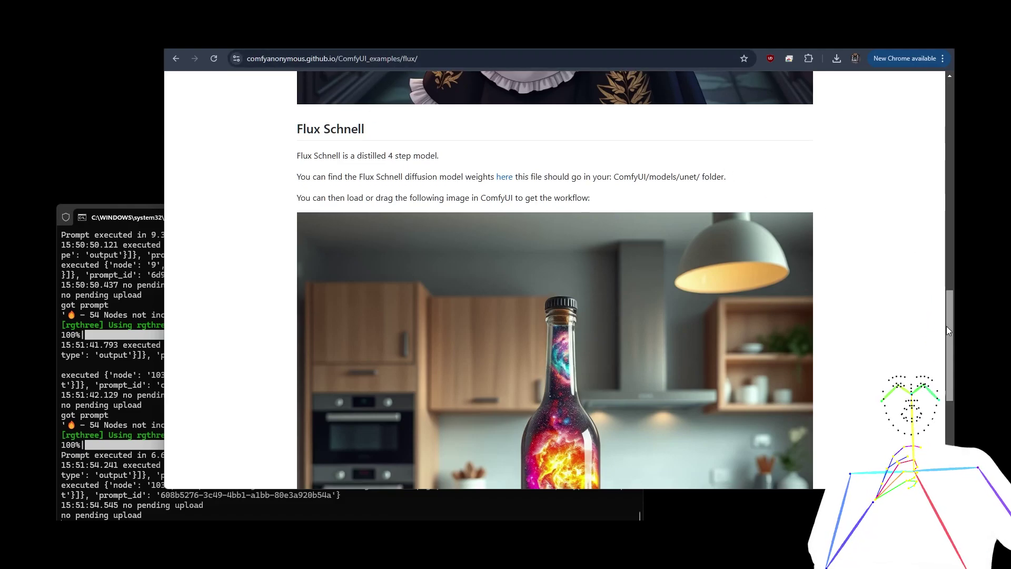
{"action": "left_click_drag", "start_coordinate": [947, 327], "coordinate": [945, 107]}
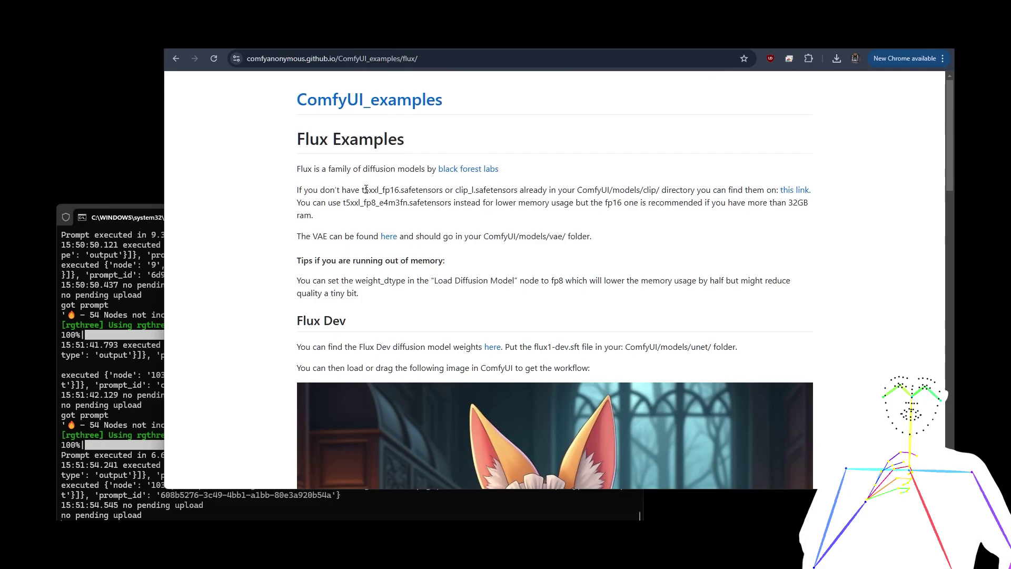
{"action": "left_click_drag", "start_coordinate": [342, 206], "coordinate": [409, 205]}
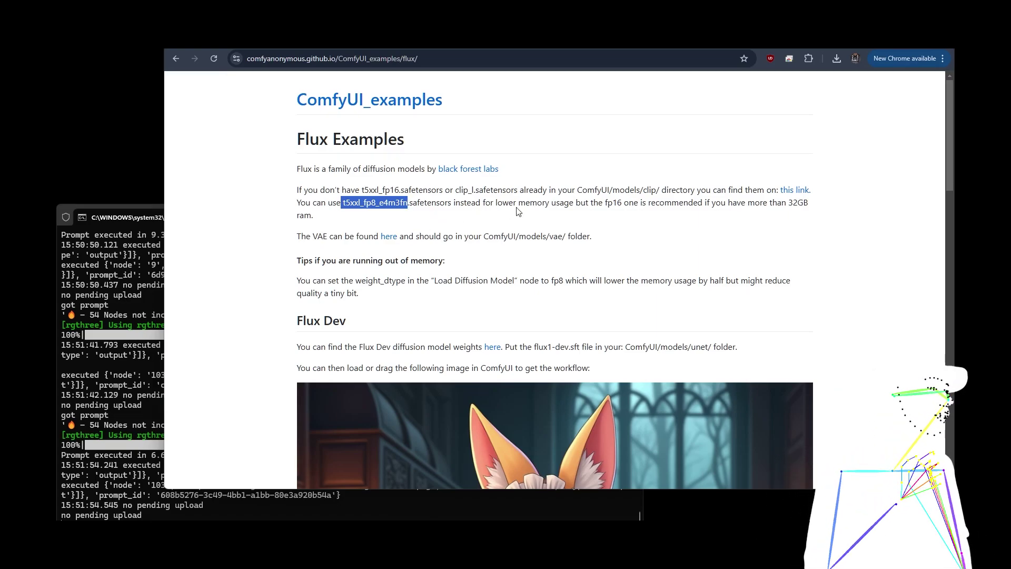
{"action": "left_click_drag", "start_coordinate": [455, 190], "coordinate": [482, 188]}
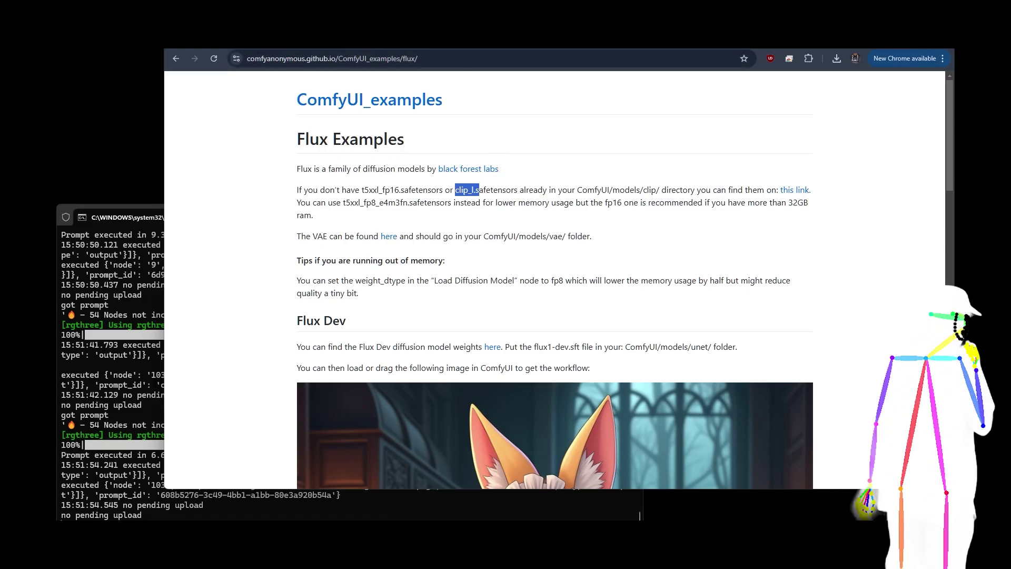
{"action": "left_click", "coordinate": [454, 53]}
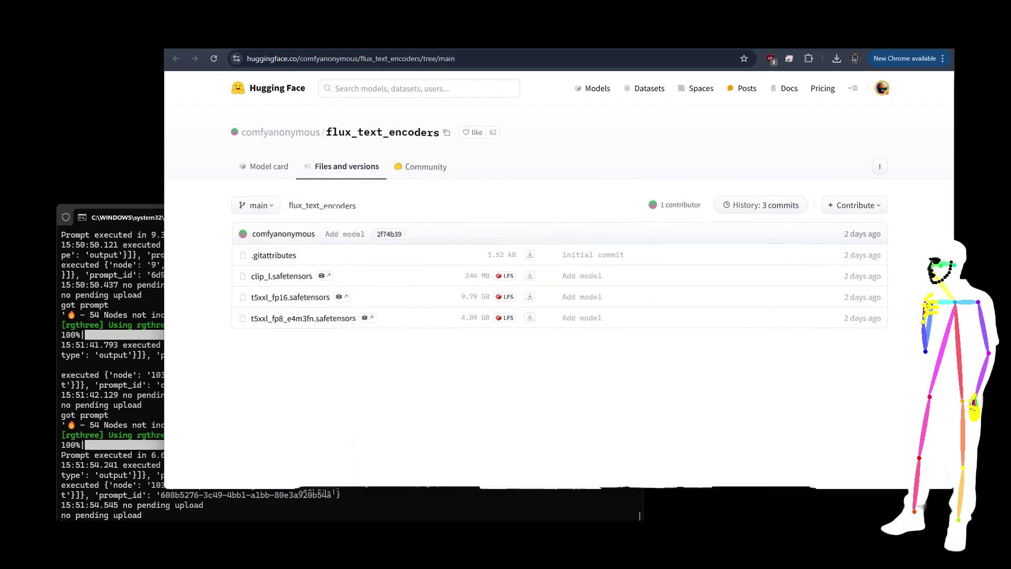
Go back to the Flux examples page and follow the VAE link to ae.sft on Hugging Face
{"action": "left_click", "coordinate": [394, 48]}
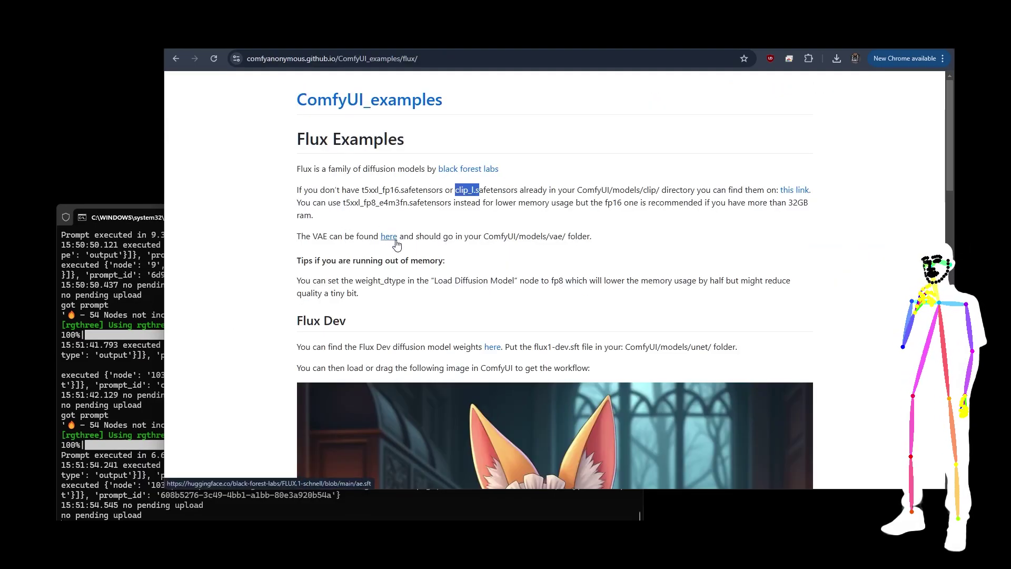
{"action": "left_click", "coordinate": [337, 49]}
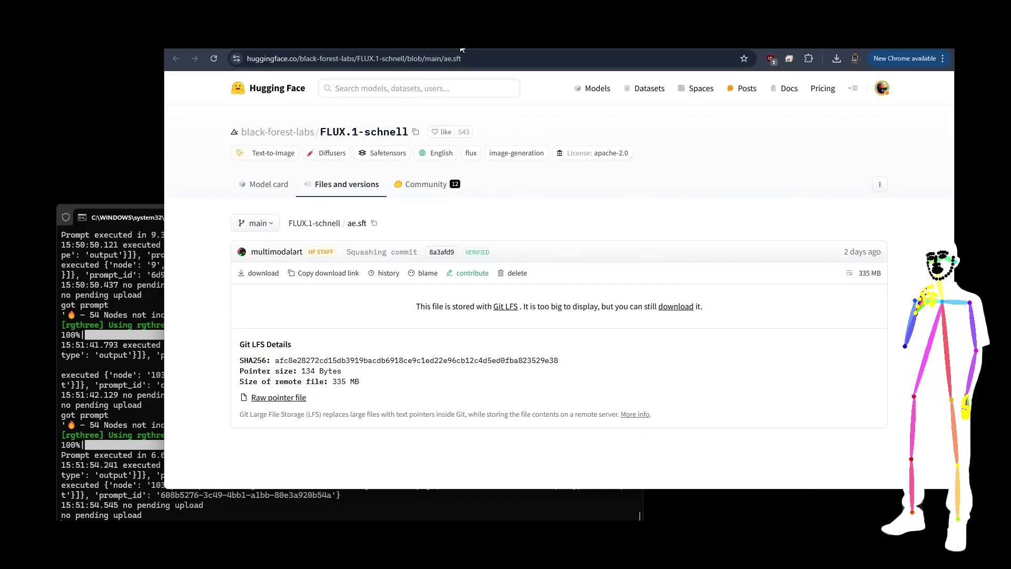
{"action": "mouse_move", "coordinate": [461, 49]}
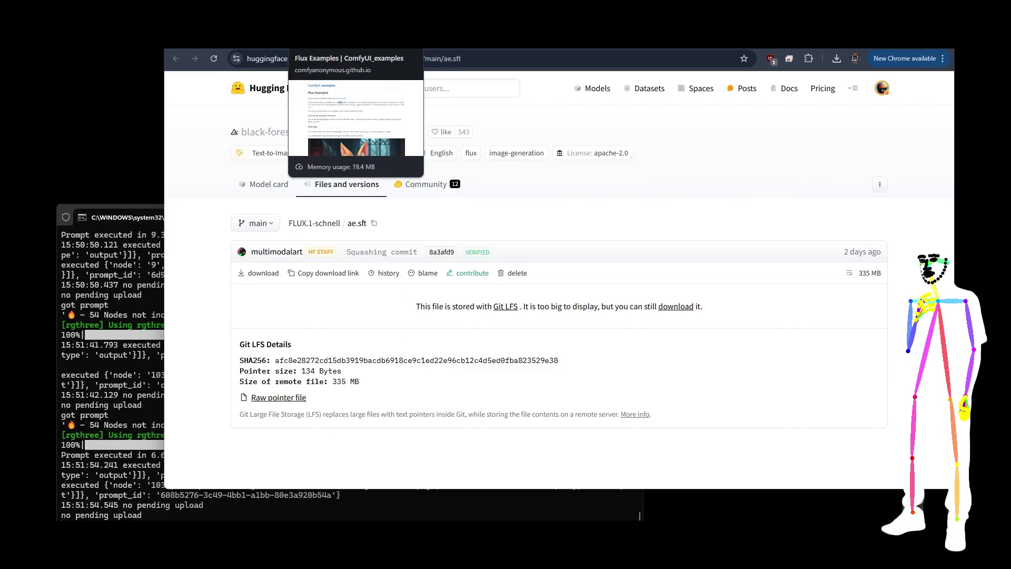
{"action": "left_click", "coordinate": [337, 39]}
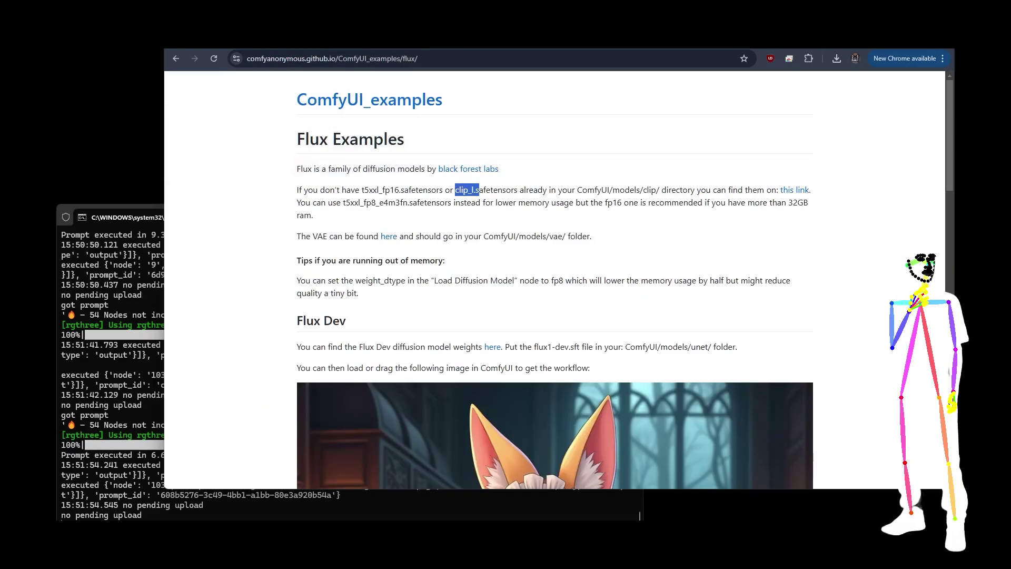
{"action": "scroll", "coordinate": [580, 307], "scroll_direction": "down", "scroll_amount": 1}
{"action": "scroll", "coordinate": [579, 308], "scroll_direction": "down", "scroll_amount": 12}
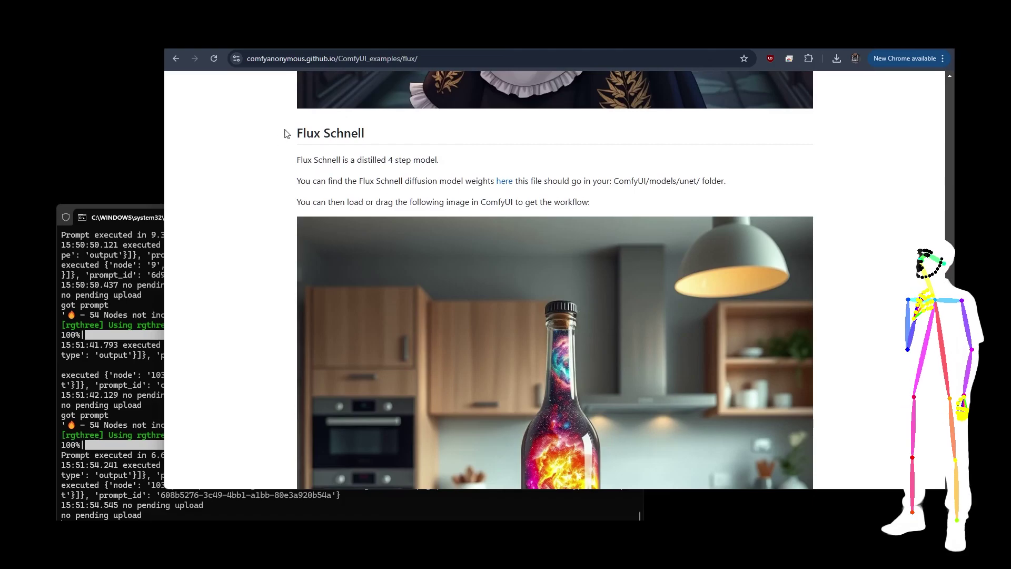
{"action": "left_click_drag", "start_coordinate": [287, 135], "coordinate": [389, 138]}
{"action": "scroll", "coordinate": [760, 176], "scroll_direction": "up", "scroll_amount": 12}
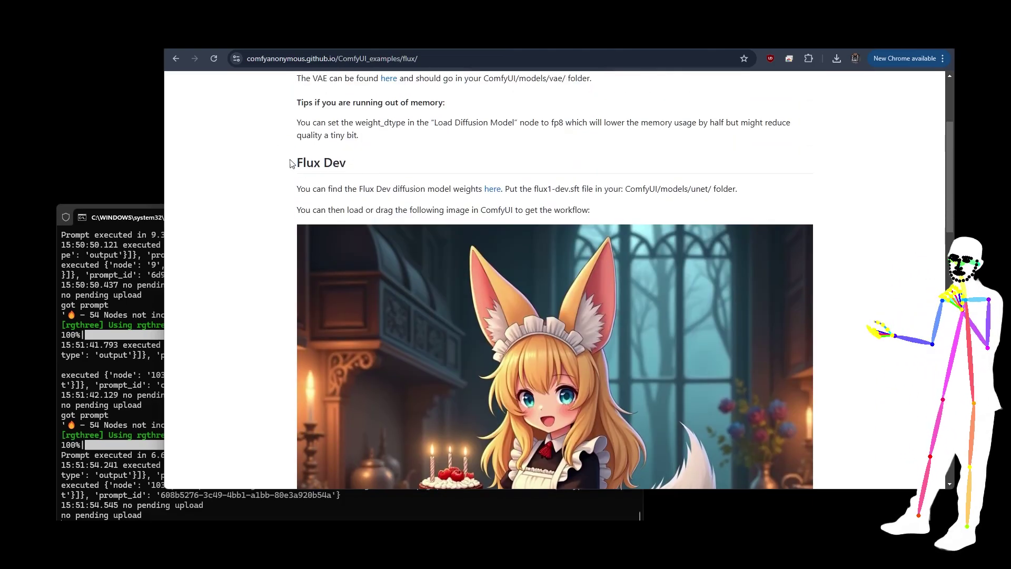
{"action": "left_click_drag", "start_coordinate": [291, 163], "coordinate": [354, 163]}
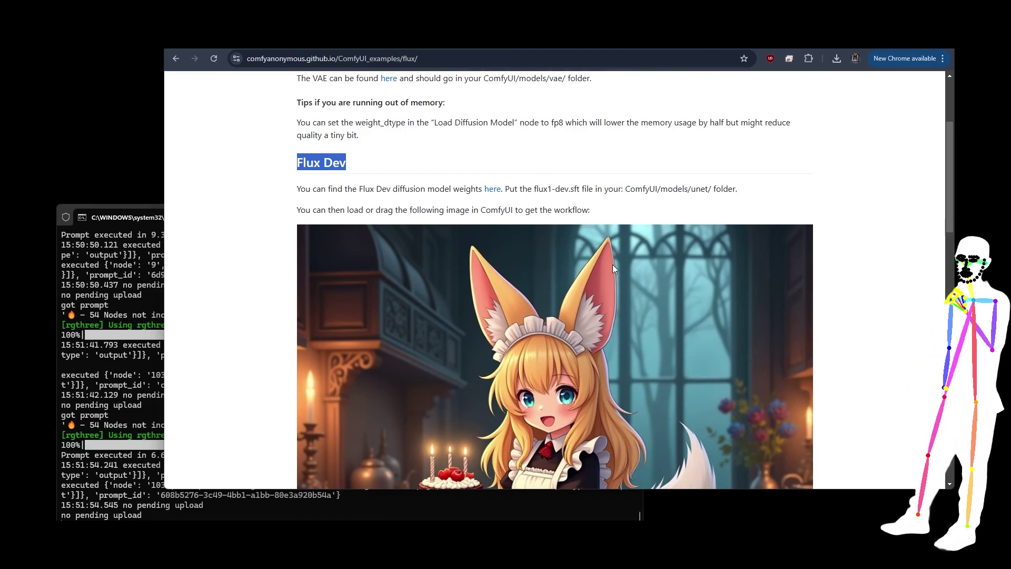
{"action": "scroll", "coordinate": [612, 266], "scroll_direction": "down", "scroll_amount": 7}
{"action": "scroll", "coordinate": [535, 199], "scroll_direction": "down", "scroll_amount": 4}
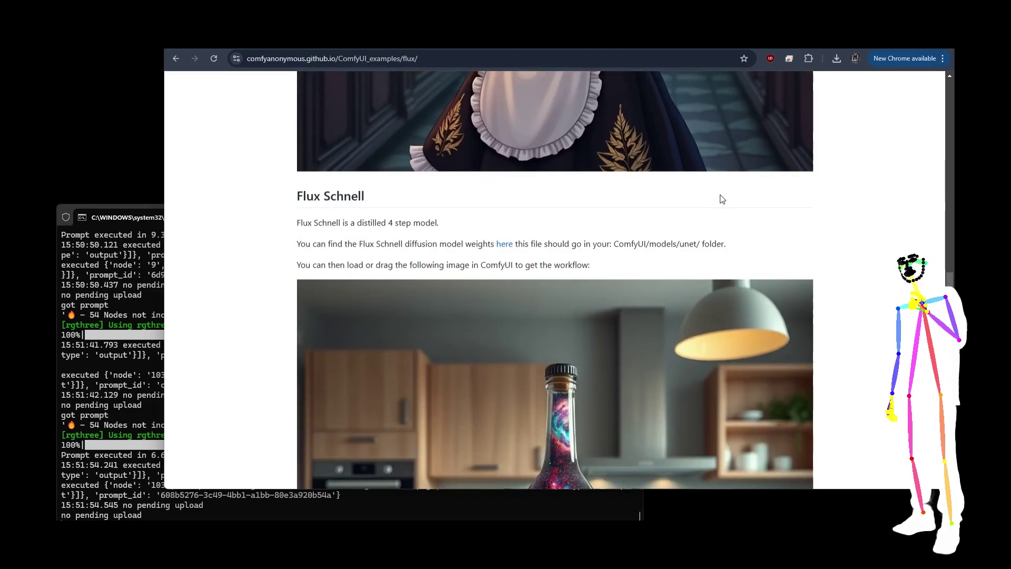
{"action": "left_click_drag", "start_coordinate": [287, 190], "coordinate": [395, 212]}
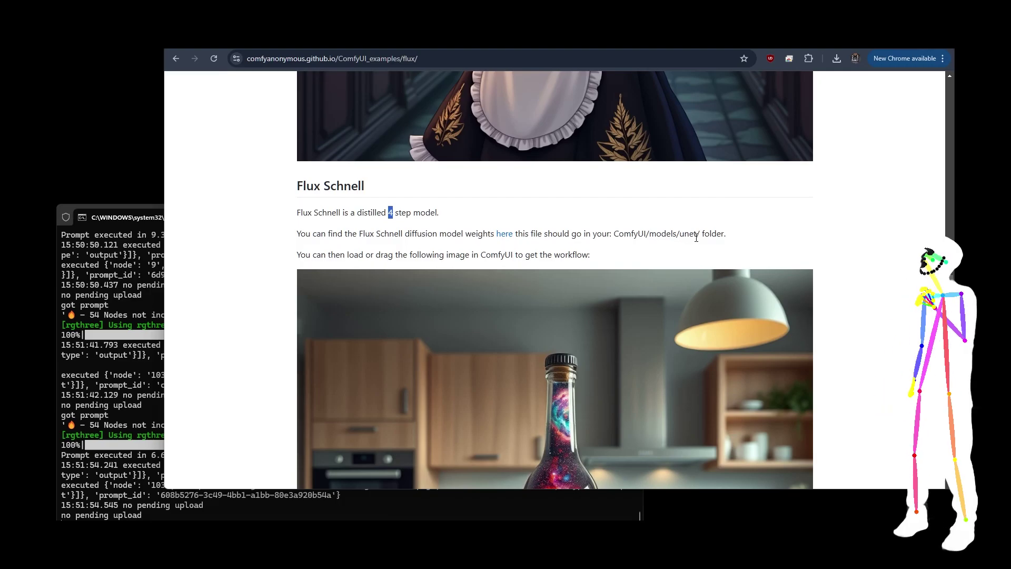
{"action": "scroll", "coordinate": [783, 241], "scroll_direction": "up", "scroll_amount": 15}
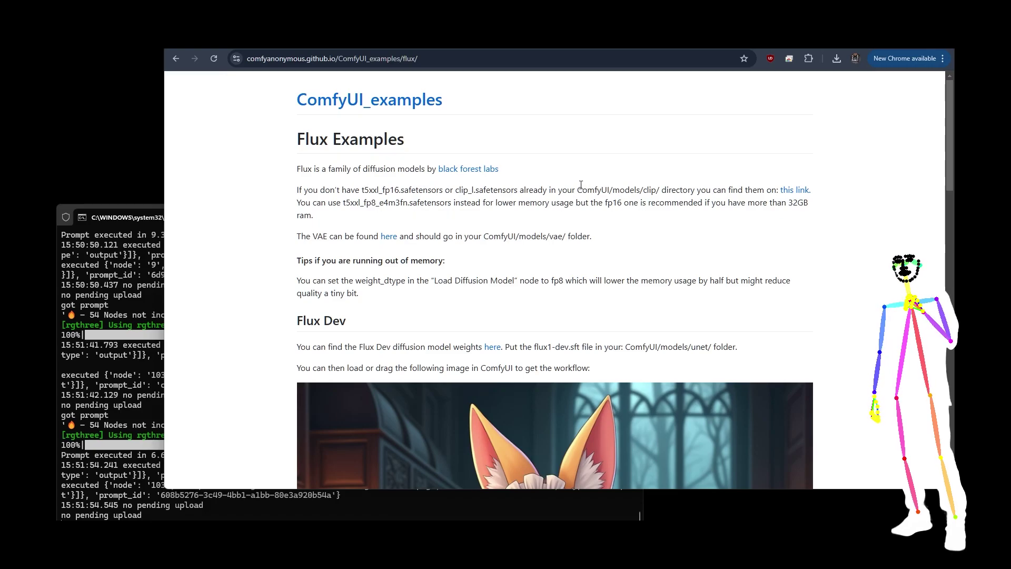
{"action": "left_click_drag", "start_coordinate": [578, 188], "coordinate": [661, 188]}
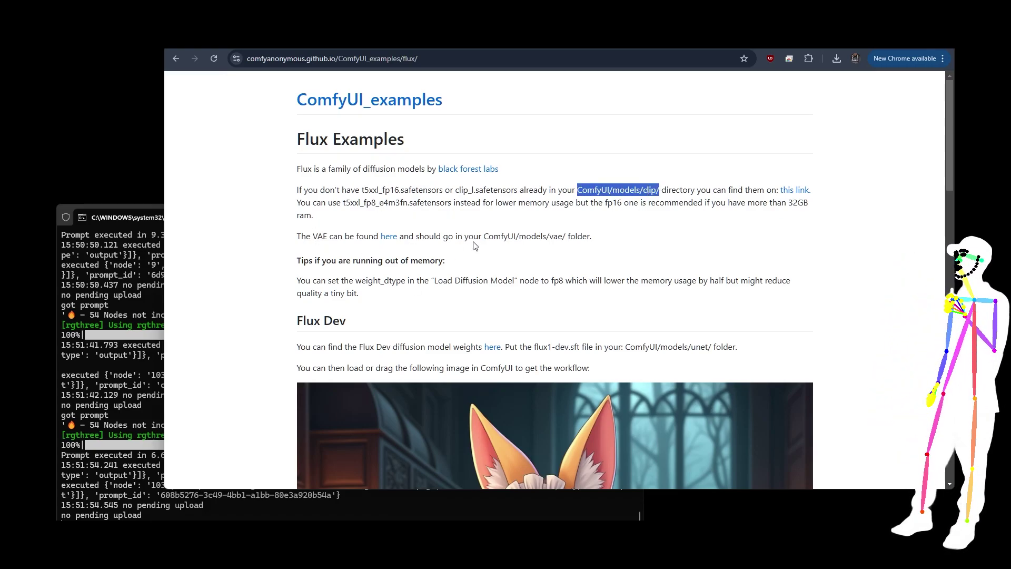
{"action": "left_click_drag", "start_coordinate": [482, 238], "coordinate": [568, 237]}
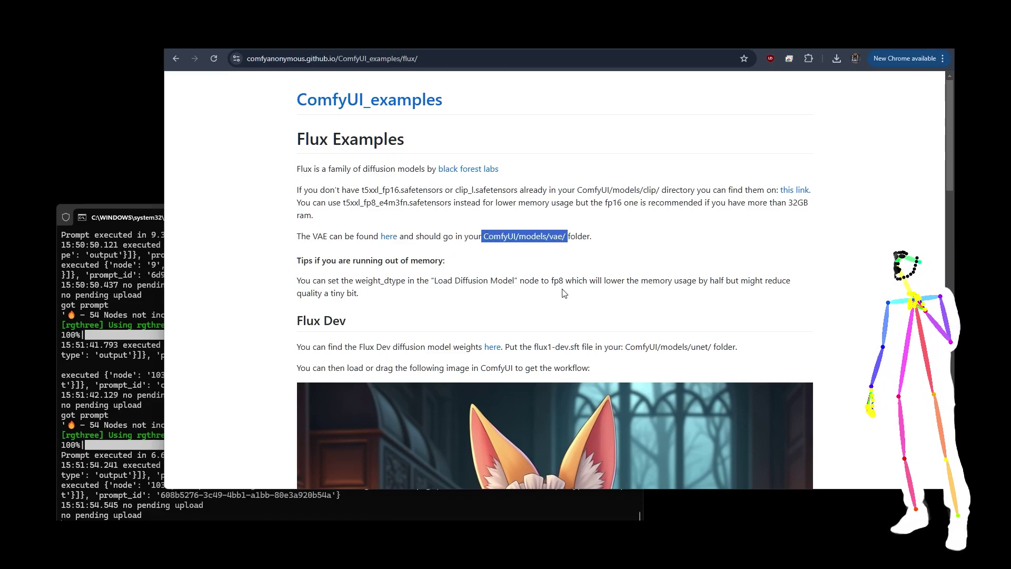
{"action": "left_click", "coordinate": [352, 293]}
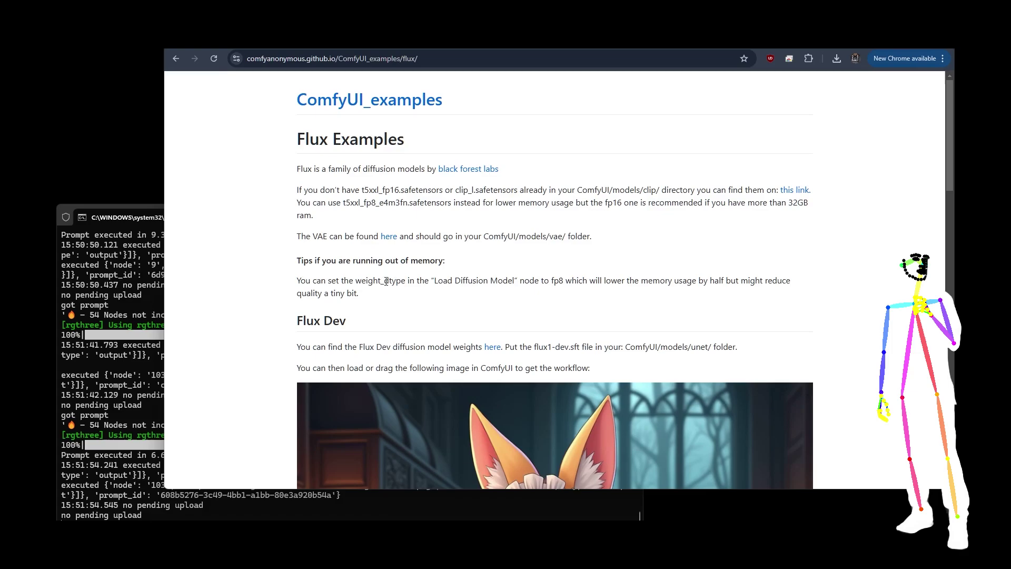
{"action": "left_click_drag", "start_coordinate": [555, 282], "coordinate": [563, 282]}
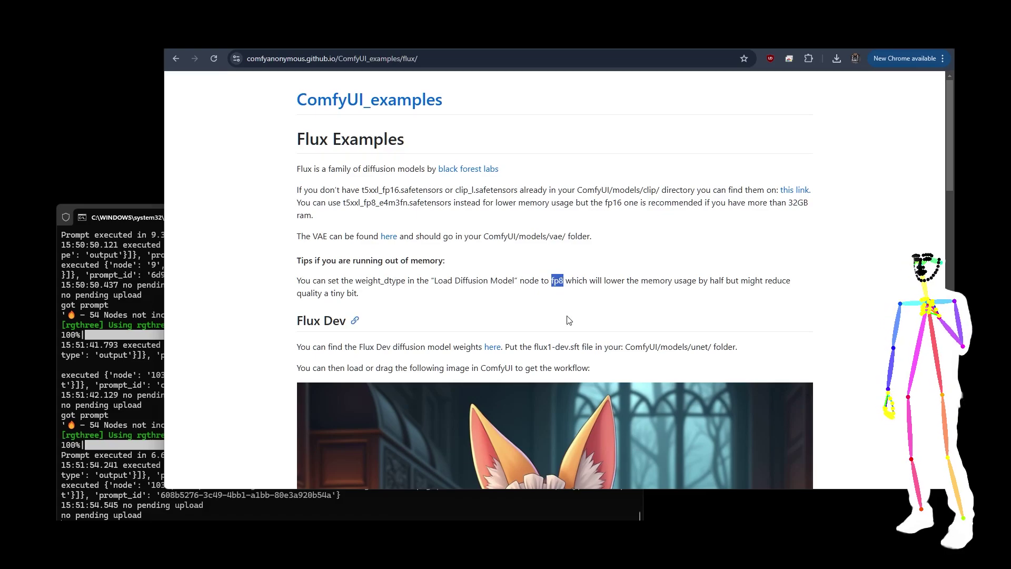
Check flux1-schnell.sft, then return to the examples page's ComfyUI/models/unet/ note and bottle workflow image
{"action": "scroll", "coordinate": [692, 227], "scroll_direction": "down", "scroll_amount": 20}
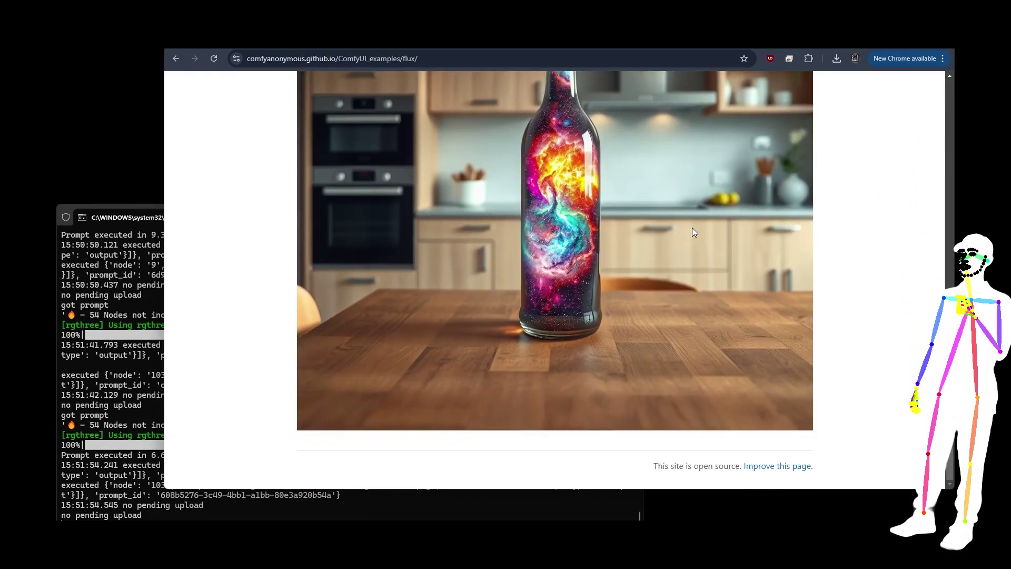
{"action": "scroll", "coordinate": [692, 227], "scroll_direction": "up", "scroll_amount": 5}
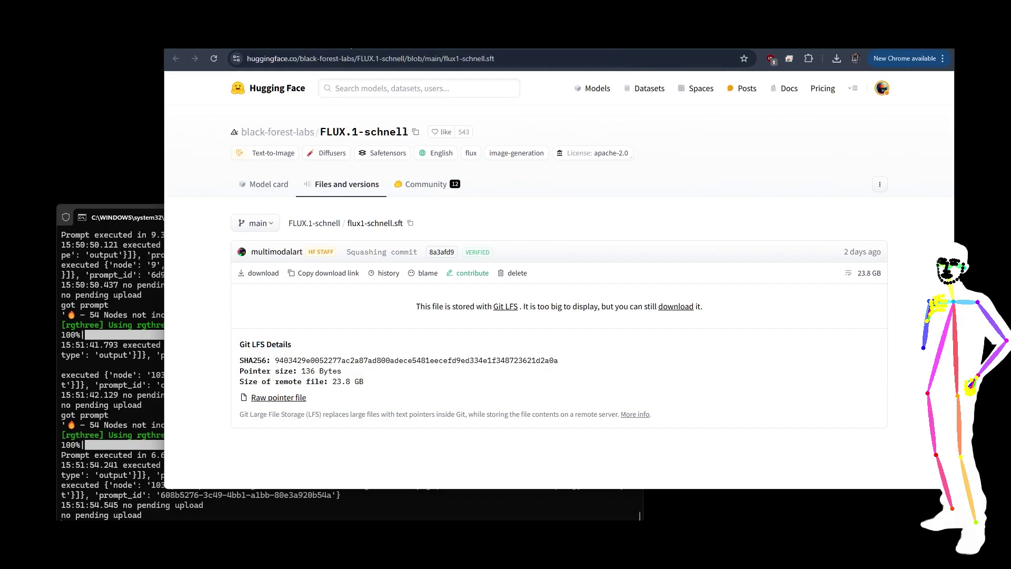
{"action": "key", "text": "alt+Left"}
{"action": "left_click_drag", "start_coordinate": [615, 195], "coordinate": [701, 196]}
{"action": "left_click", "coordinate": [736, 213]}
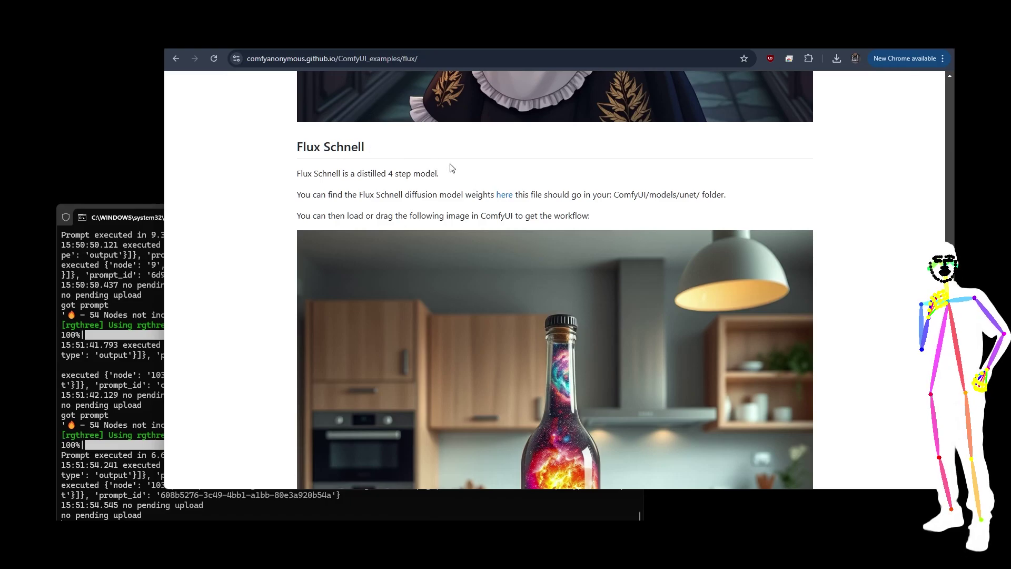
{"action": "scroll", "coordinate": [643, 167], "scroll_direction": "down", "scroll_amount": 3}
{"action": "scroll", "coordinate": [644, 170], "scroll_direction": "down", "scroll_amount": 2}
{"action": "scroll", "coordinate": [662, 187], "scroll_direction": "up", "scroll_amount": 1}
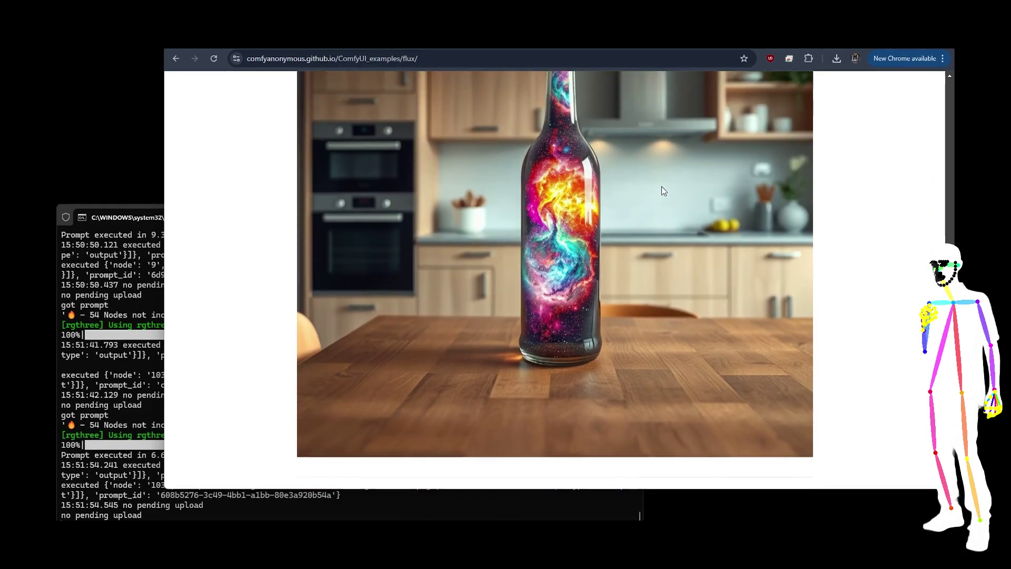
{"action": "scroll", "coordinate": [543, 253], "scroll_direction": "up", "scroll_amount": 1}
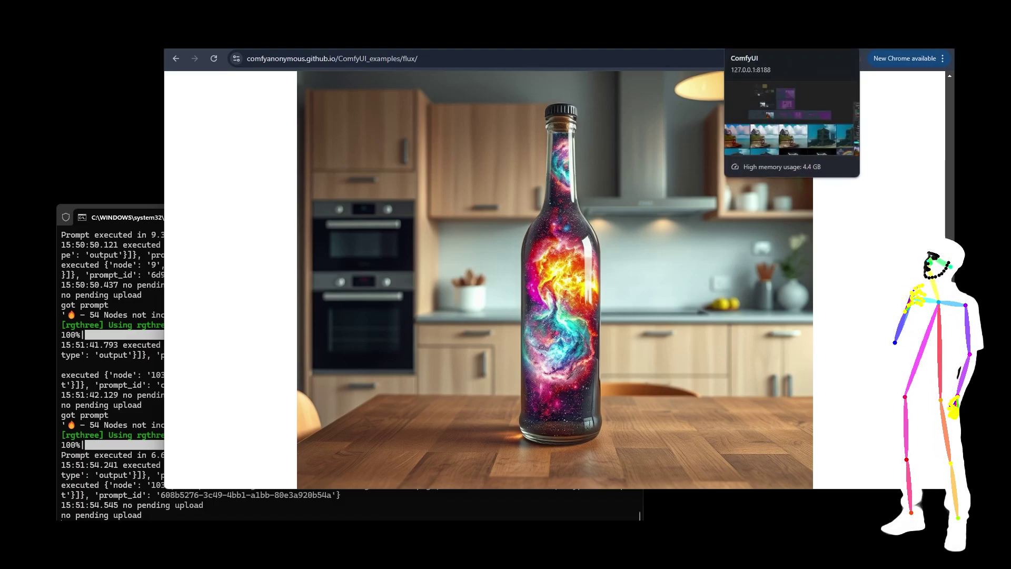
Switch to the local ComfyUI at 127.0.0.1:8188 and zoom into the Flux workflow graph
{"action": "left_click", "coordinate": [764, 40]}
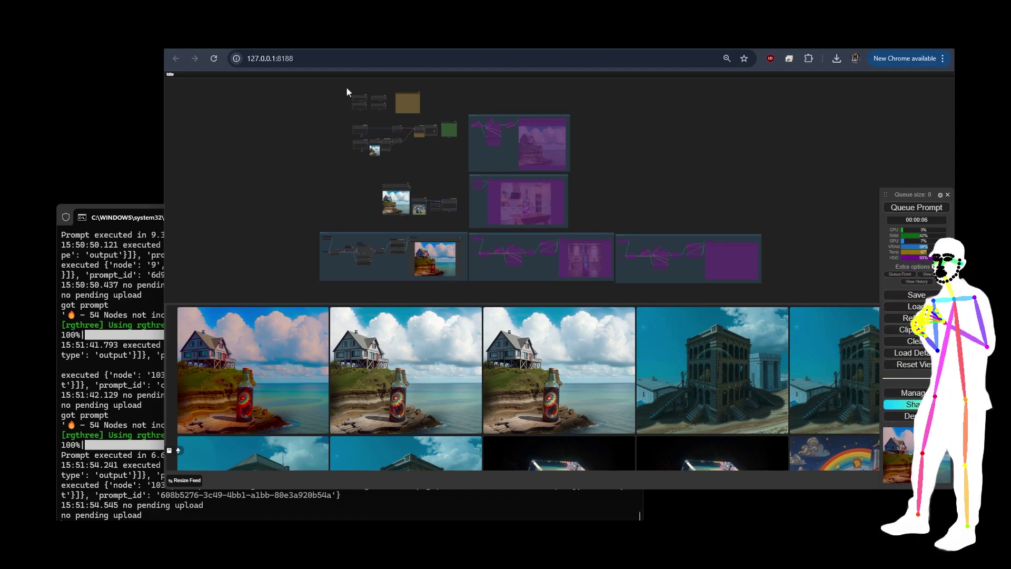
{"action": "scroll", "coordinate": [343, 86], "scroll_direction": "up", "scroll_amount": 2}
{"action": "scroll", "coordinate": [347, 94], "scroll_direction": "up", "scroll_amount": 6}
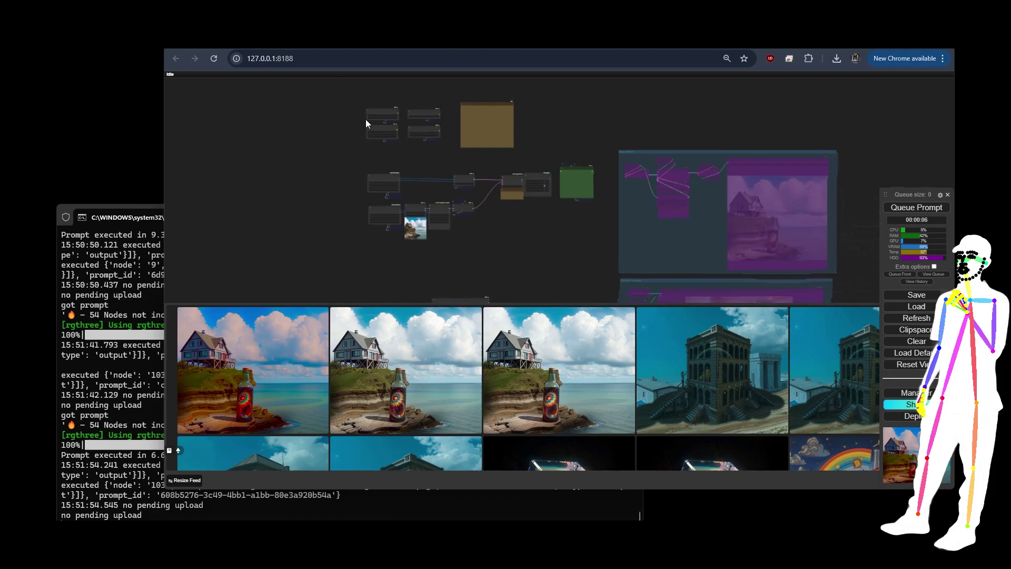
{"action": "scroll", "coordinate": [369, 109], "scroll_direction": "up", "scroll_amount": 3}
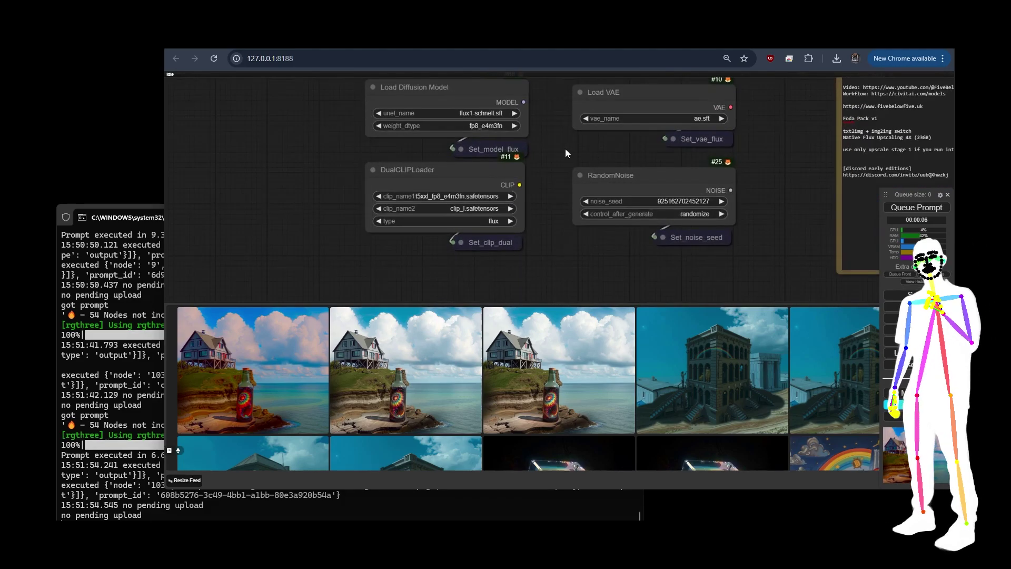
{"action": "left_click_drag", "start_coordinate": [565, 149], "coordinate": [416, 170]}
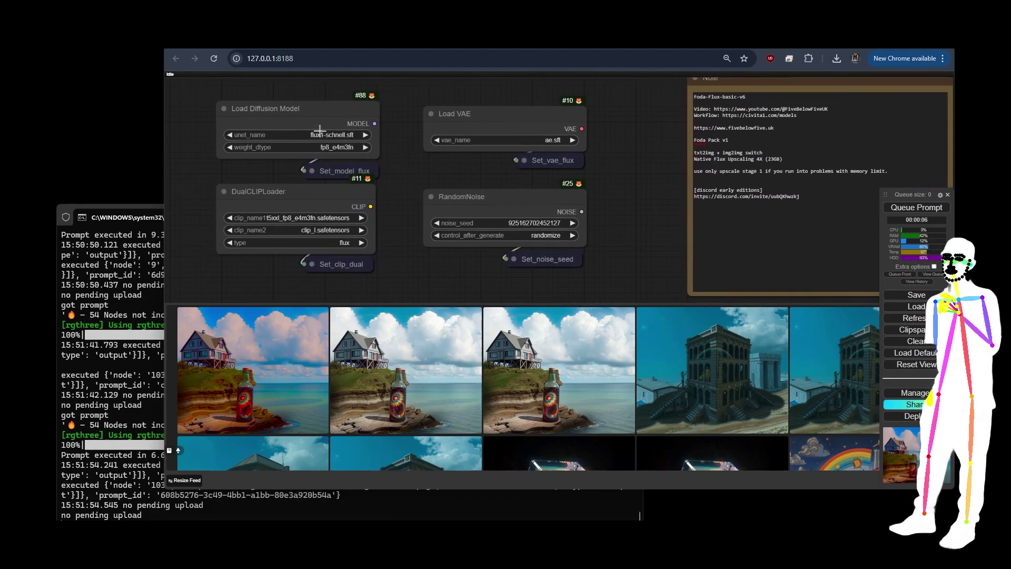
{"action": "left_click", "coordinate": [296, 117]}
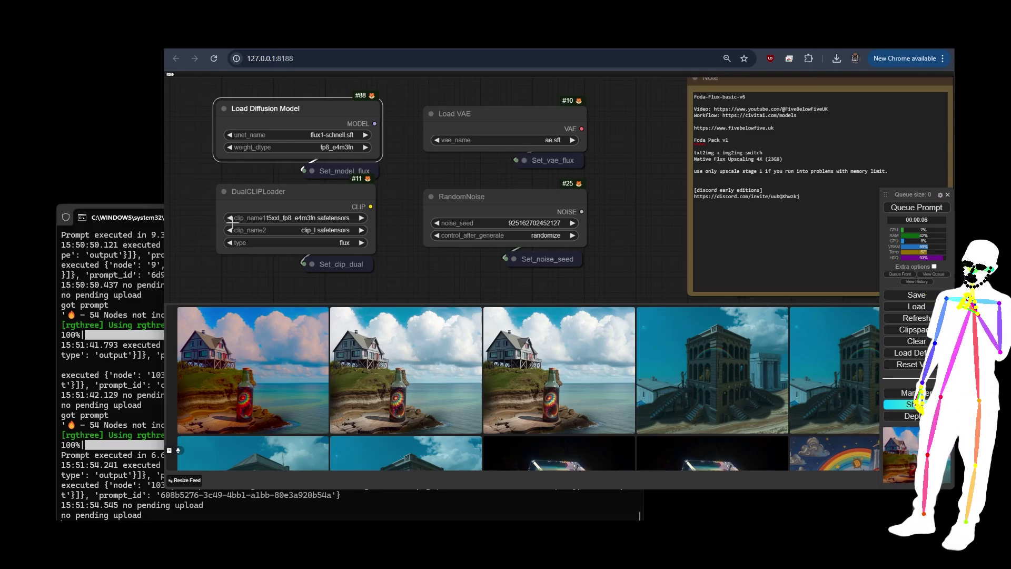
{"action": "left_click", "coordinate": [291, 184]}
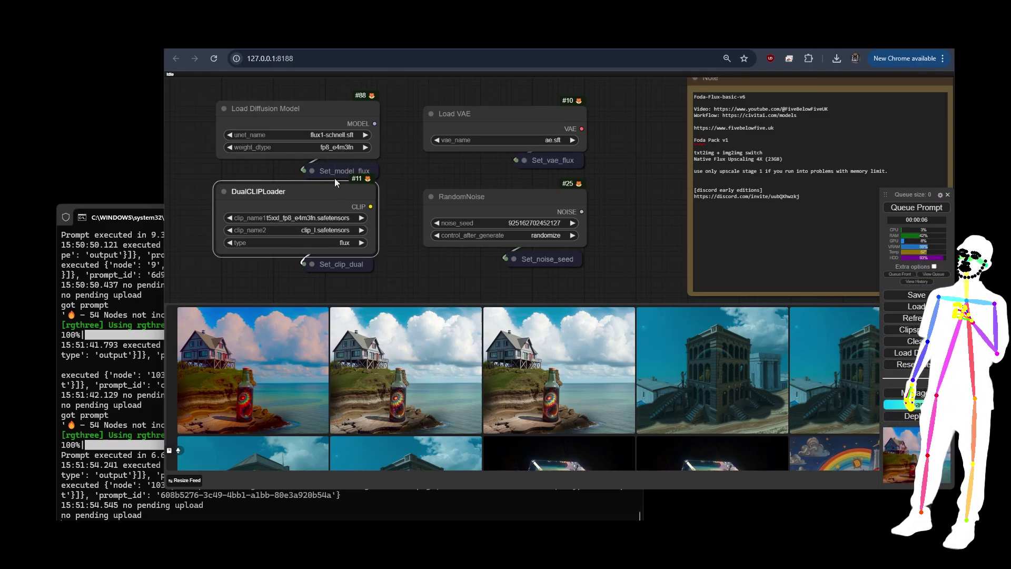
{"action": "left_click", "coordinate": [350, 170]}
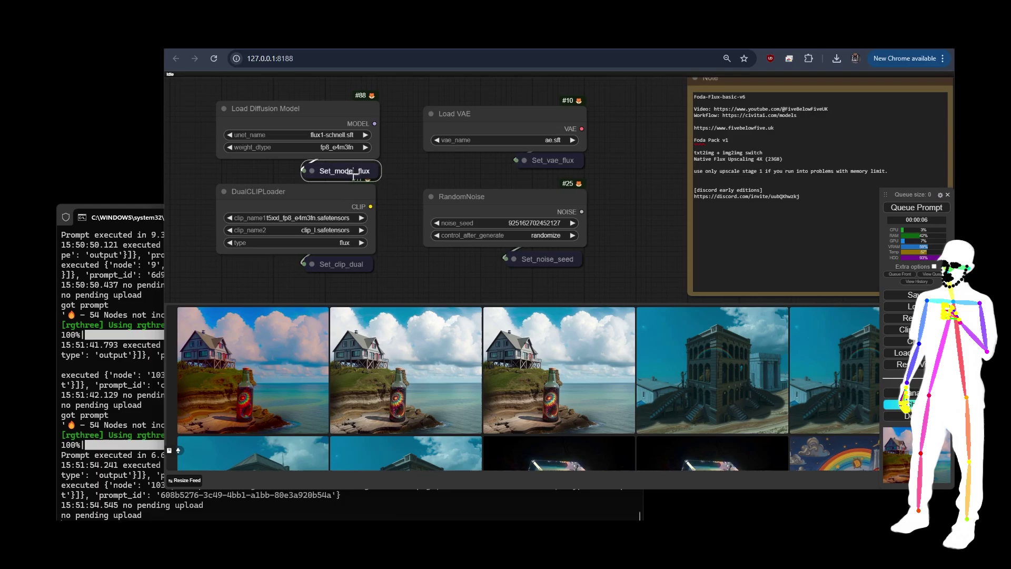
{"action": "left_click", "coordinate": [342, 265]}
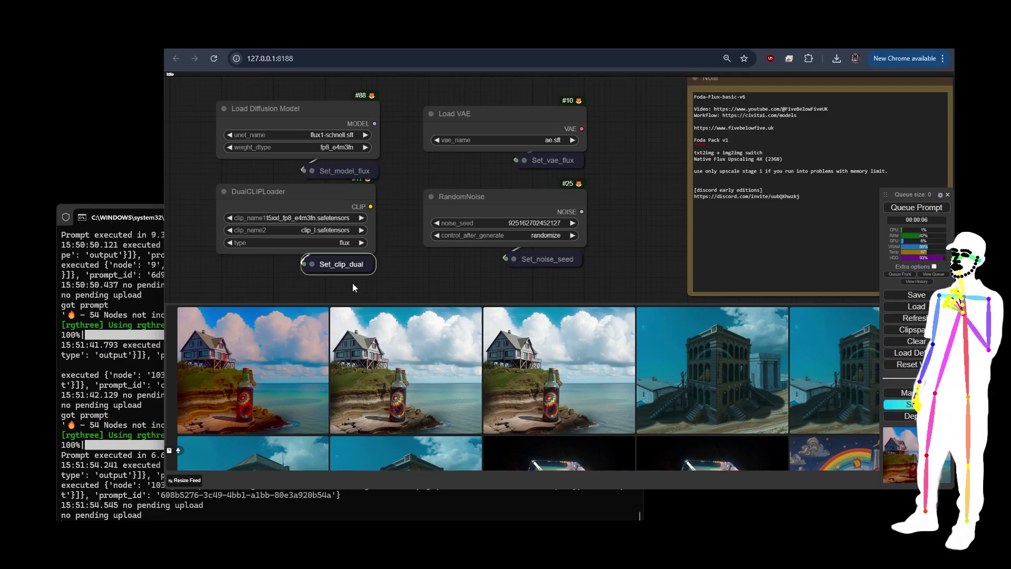
{"action": "left_click", "coordinate": [501, 124]}
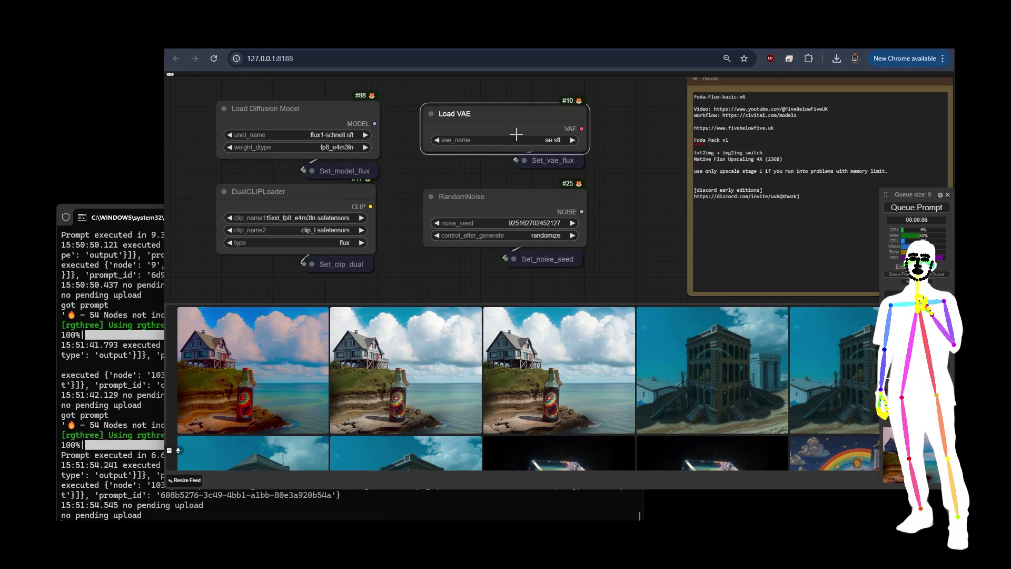
{"action": "left_click", "coordinate": [543, 163]}
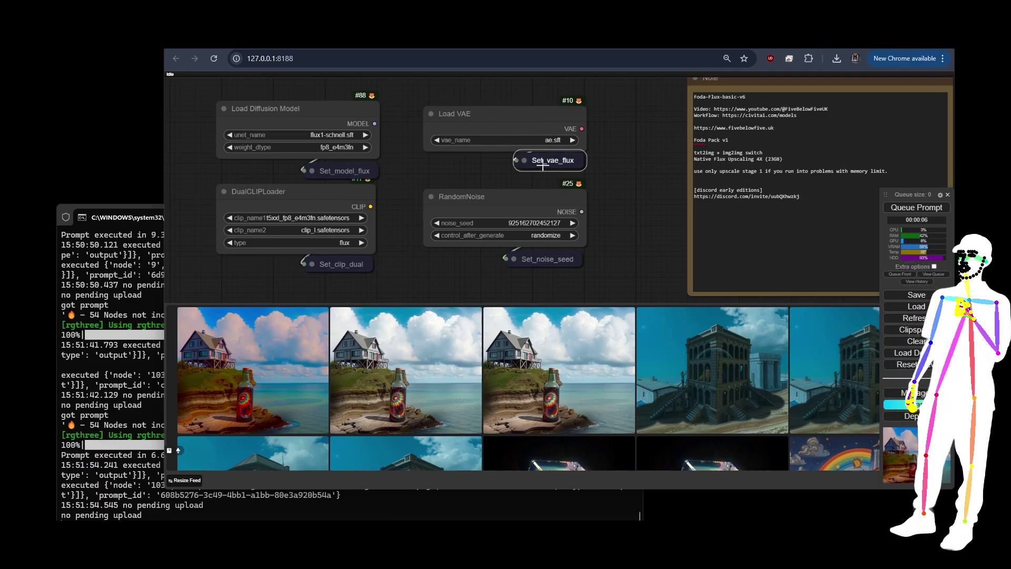
{"action": "left_click", "coordinate": [513, 208]}
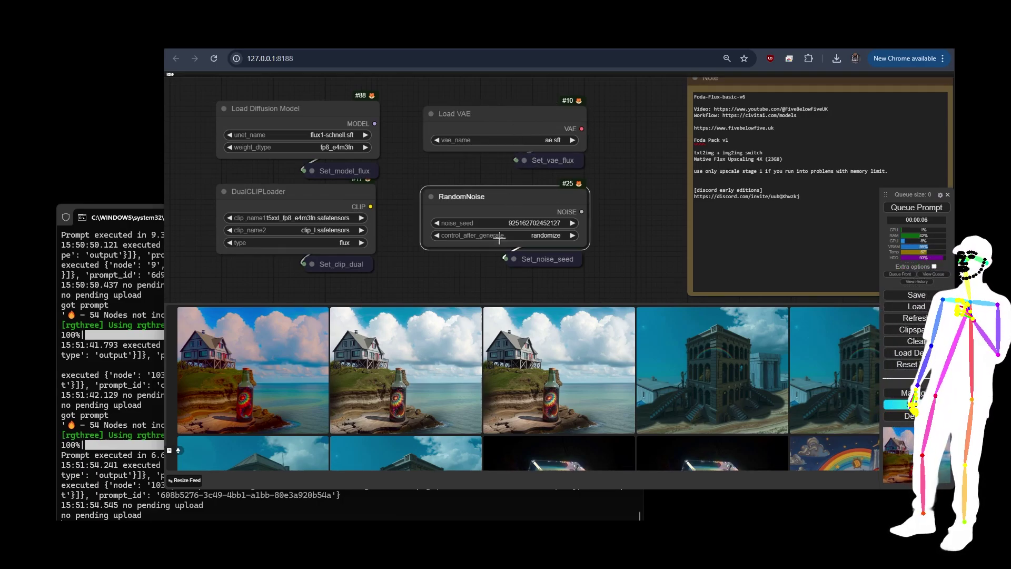
{"action": "left_click", "coordinate": [556, 265]}
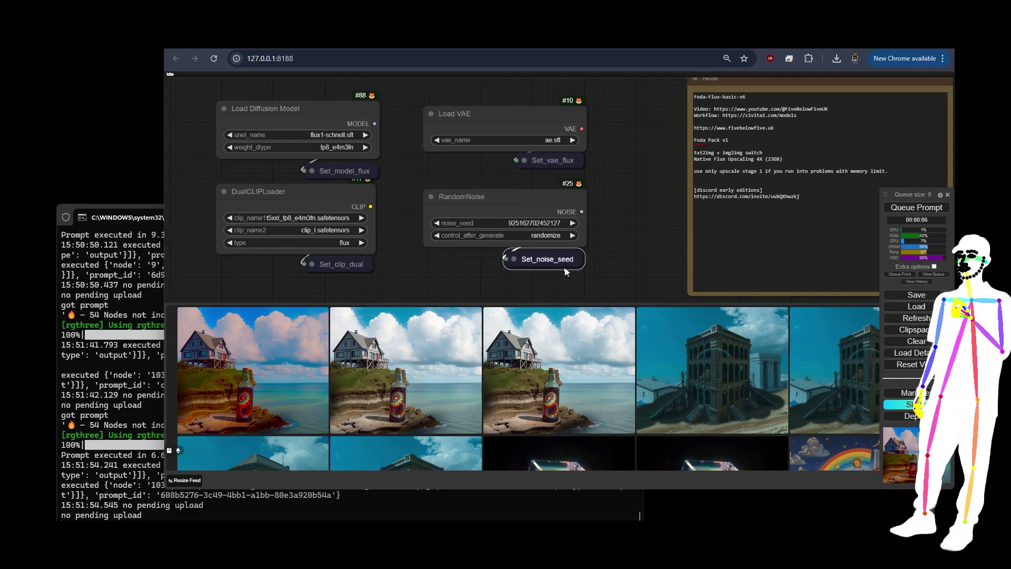
{"action": "scroll", "coordinate": [406, 131], "scroll_direction": "down", "scroll_amount": 8}
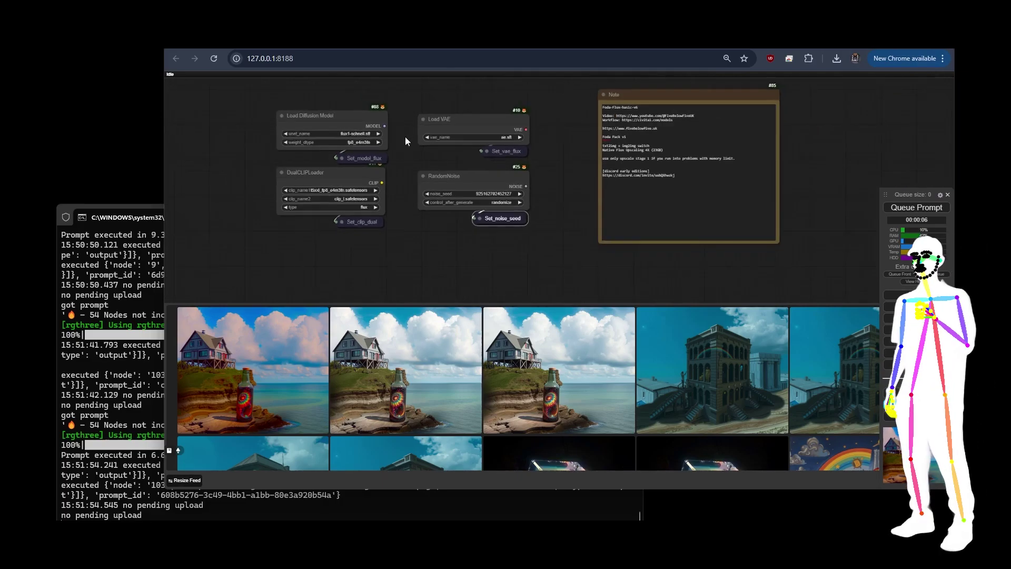
{"action": "left_click_drag", "start_coordinate": [532, 236], "coordinate": [529, 115]}
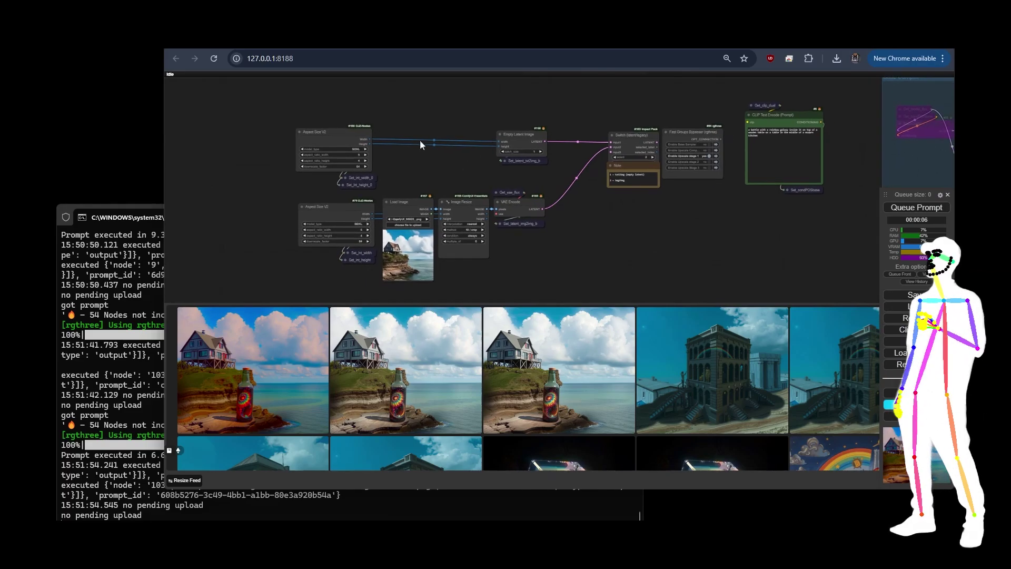
Wire Aspect Size V2 #160's Width and Height outputs to Set_int_width and Set_int_height
{"action": "scroll", "coordinate": [425, 148], "scroll_direction": "up", "scroll_amount": 6}
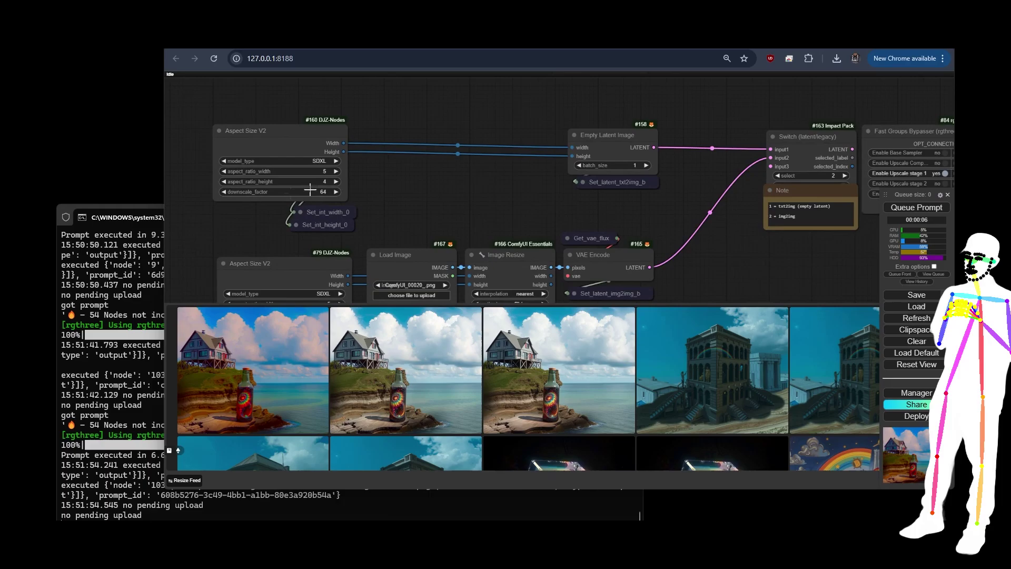
{"action": "left_click", "coordinate": [279, 156]}
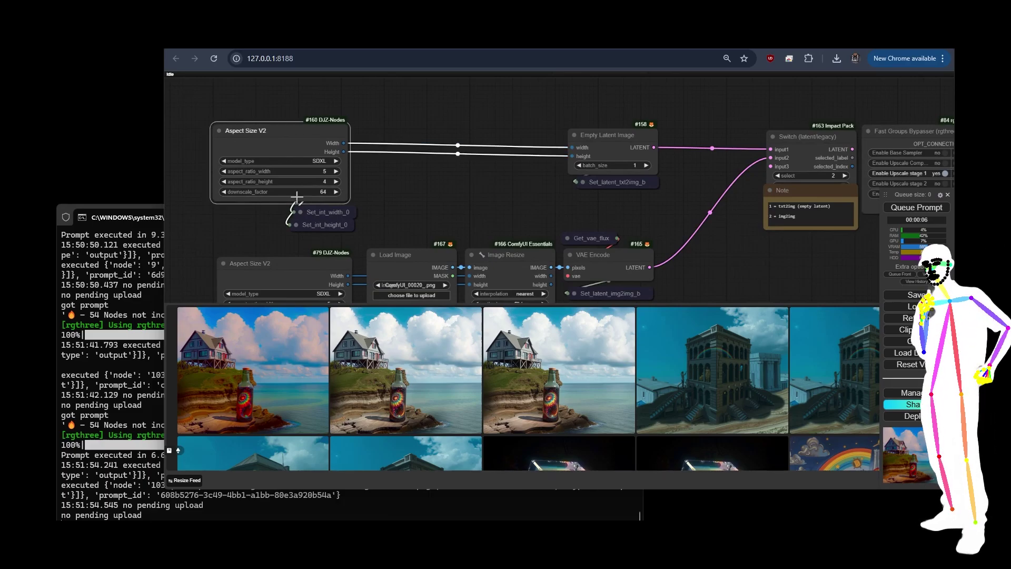
{"action": "left_click_drag", "start_coordinate": [450, 199], "coordinate": [239, 190]}
{"action": "left_click", "coordinate": [414, 142]}
{"action": "left_click_drag", "start_coordinate": [311, 180], "coordinate": [551, 177]}
{"action": "scroll", "coordinate": [463, 125], "scroll_direction": "down", "scroll_amount": 5}
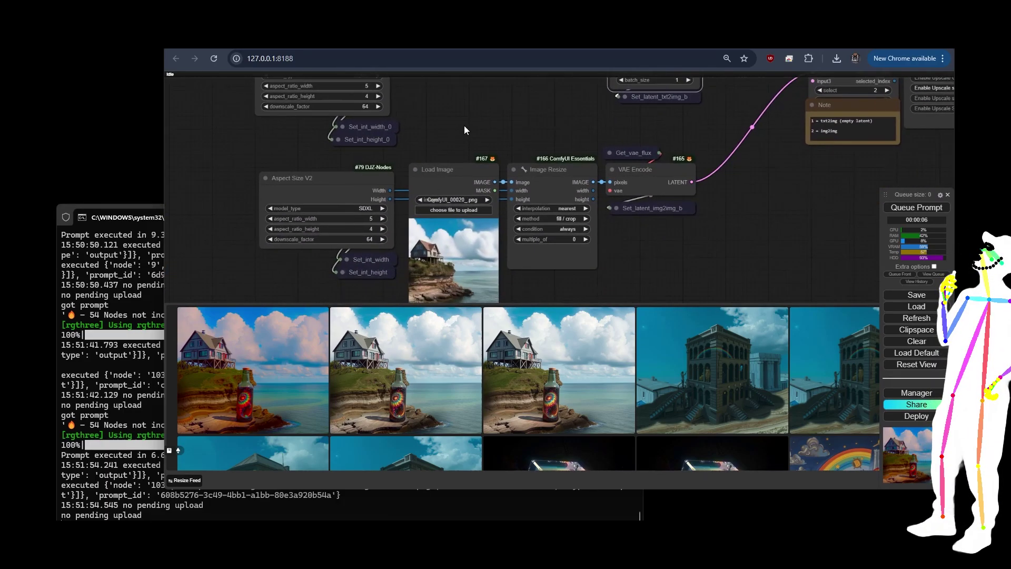
{"action": "left_click_drag", "start_coordinate": [469, 157], "coordinate": [472, 150]}
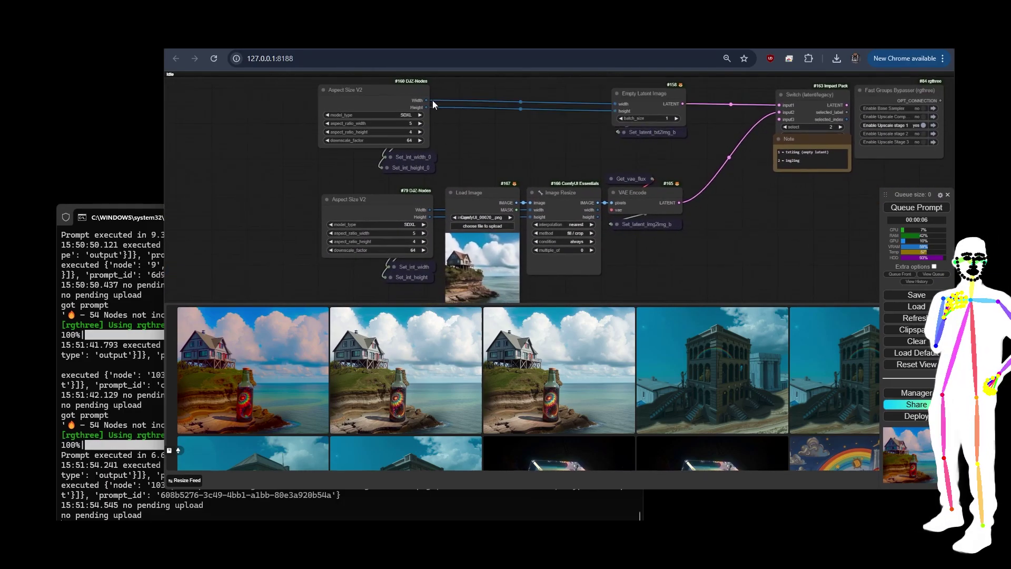
{"action": "left_click_drag", "start_coordinate": [426, 100], "coordinate": [391, 266]}
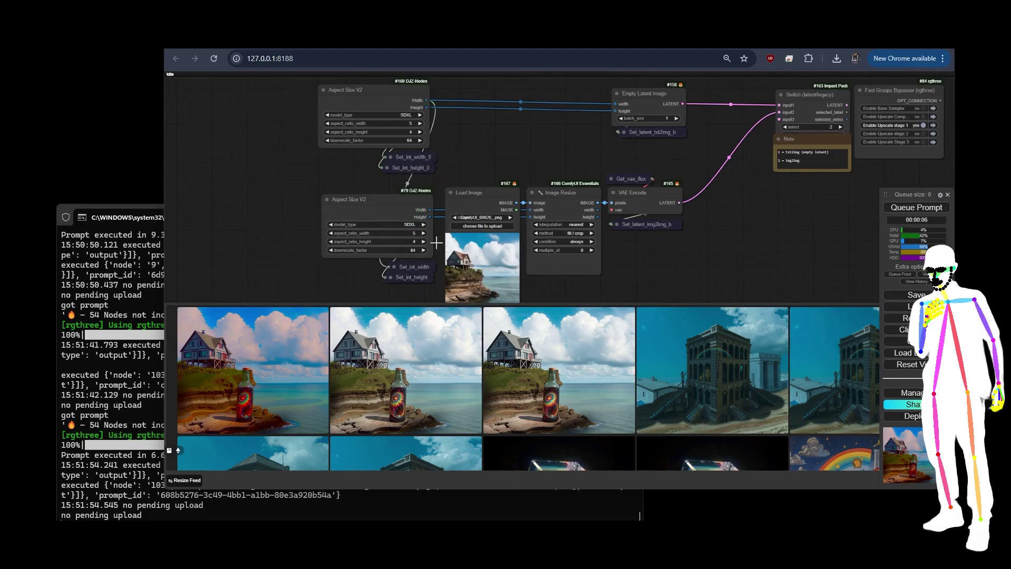
{"action": "left_click_drag", "start_coordinate": [428, 107], "coordinate": [391, 277]}
Delete the duplicate Set_int_width_0 and Set_int_height_0 nodes
{"action": "left_click", "coordinate": [413, 156]}
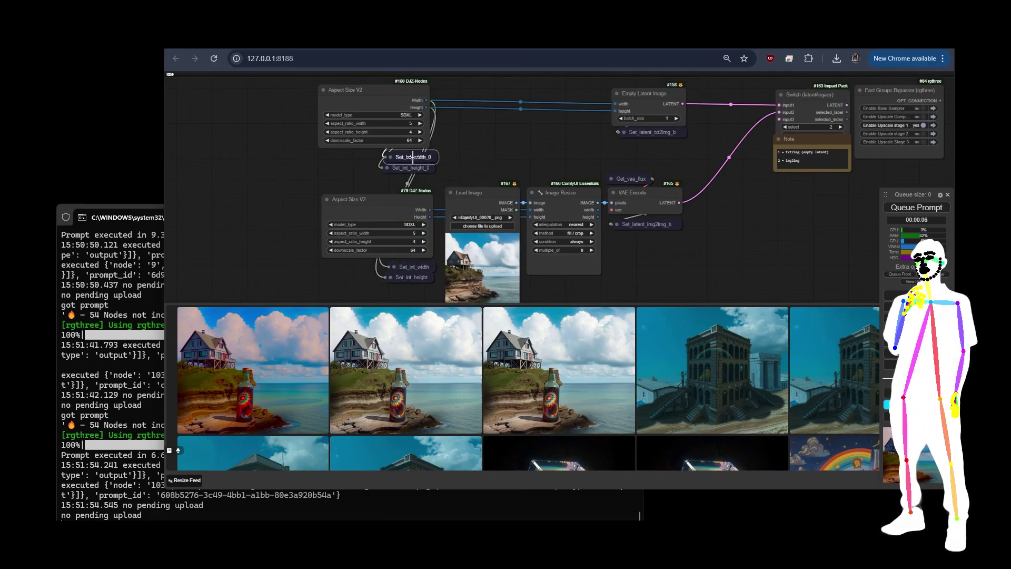
{"action": "left_click", "coordinate": [409, 168], "text": "shift"}
{"action": "key", "text": "Delete"}
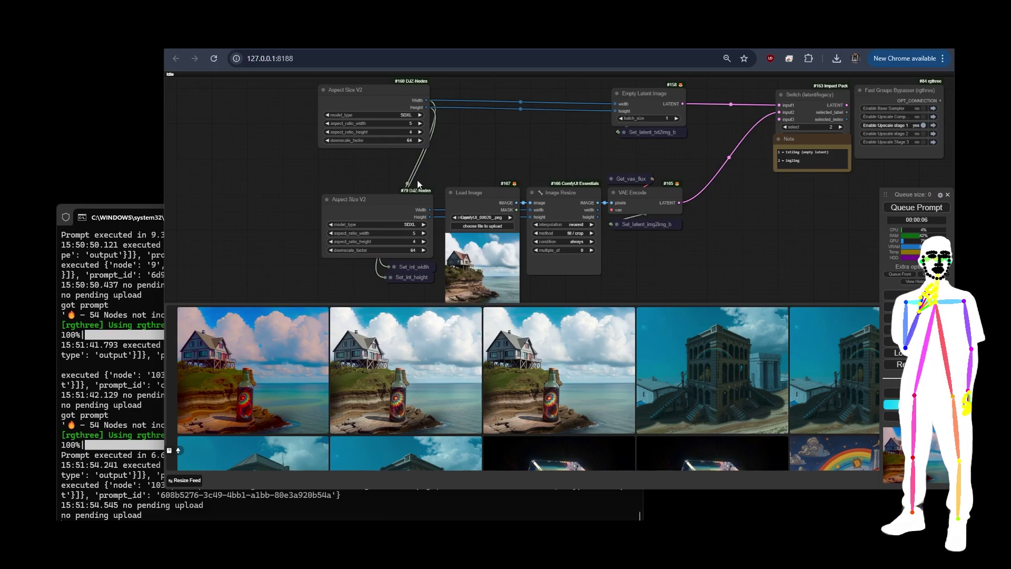
{"action": "left_click", "coordinate": [414, 266]}
{"action": "left_click", "coordinate": [411, 278]}
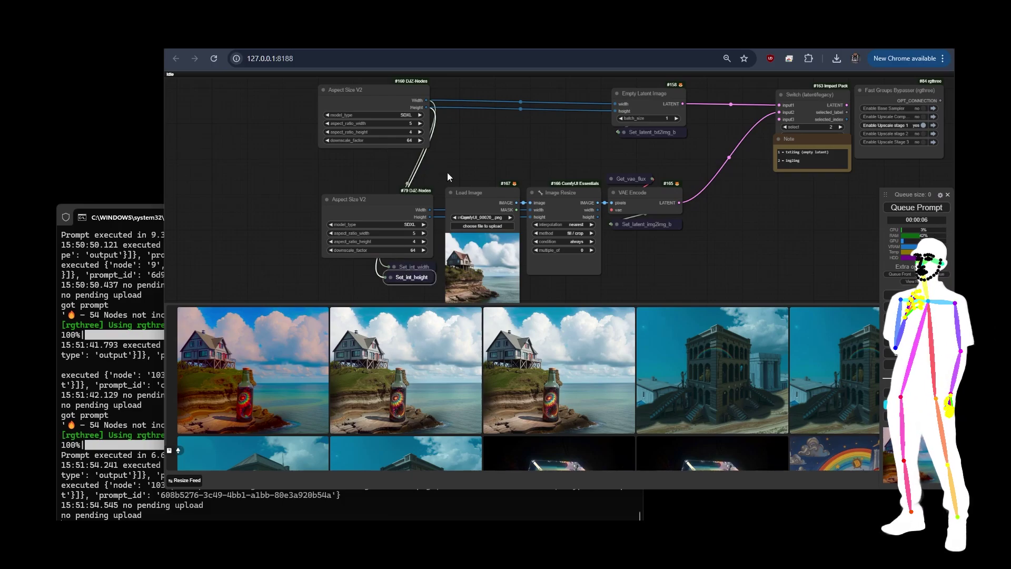
{"action": "left_click", "coordinate": [518, 156]}
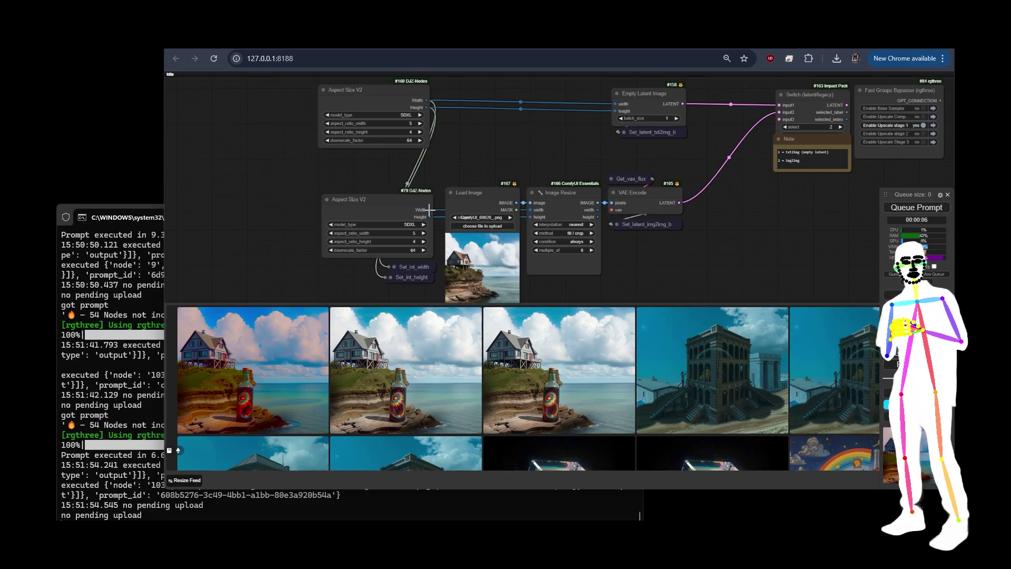
Connect #160 Width and Height to Image Resize and delete the unused Aspect Size V2 #79
{"action": "left_click_drag", "start_coordinate": [427, 101], "coordinate": [427, 96]}
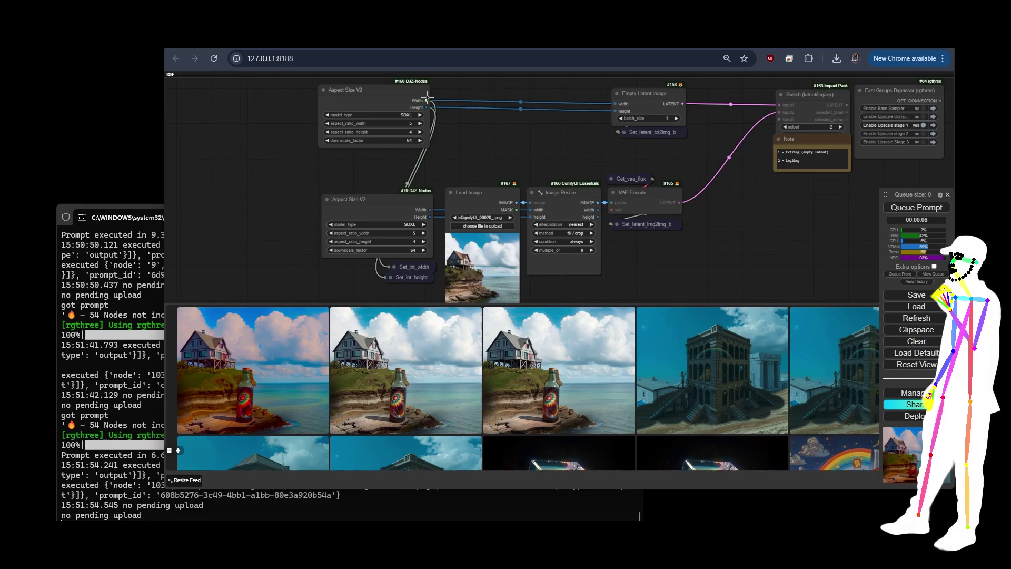
{"action": "left_click_drag", "start_coordinate": [500, 162], "coordinate": [530, 210]}
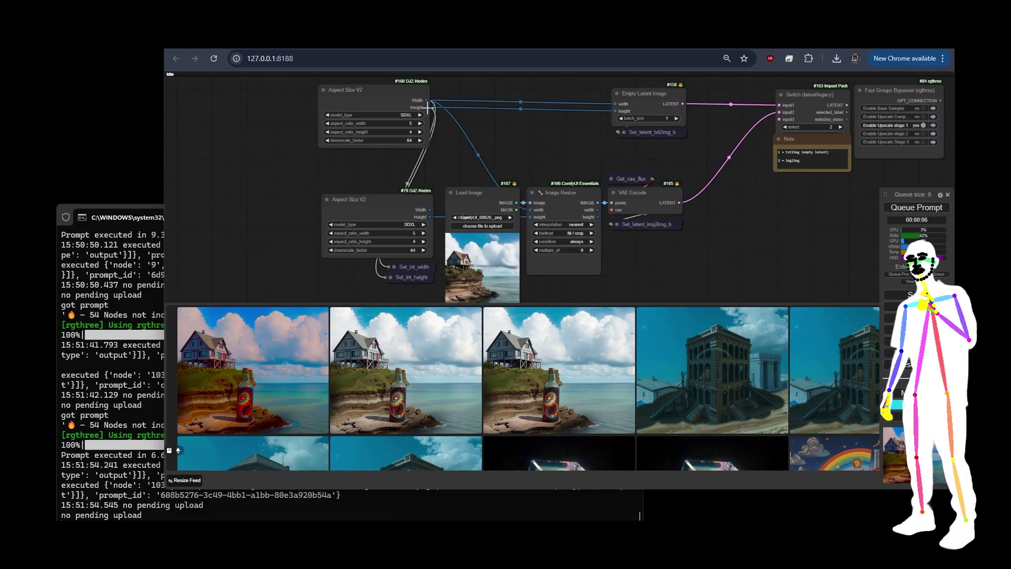
{"action": "left_click_drag", "start_coordinate": [428, 107], "coordinate": [530, 217]}
{"action": "left_click", "coordinate": [379, 209]}
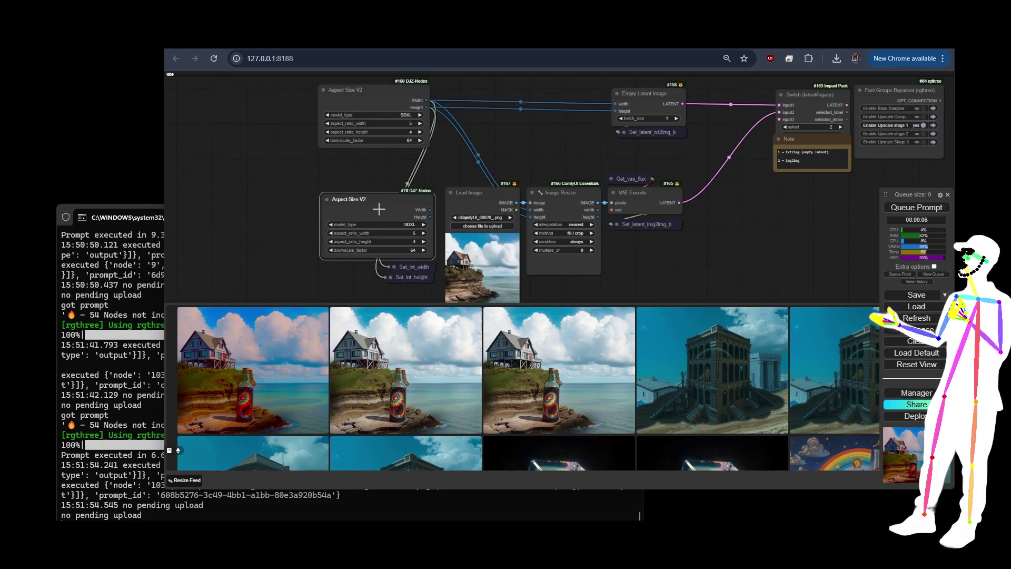
{"action": "key", "text": "Delete"}
{"action": "left_click_drag", "start_coordinate": [359, 250], "coordinate": [475, 154]}
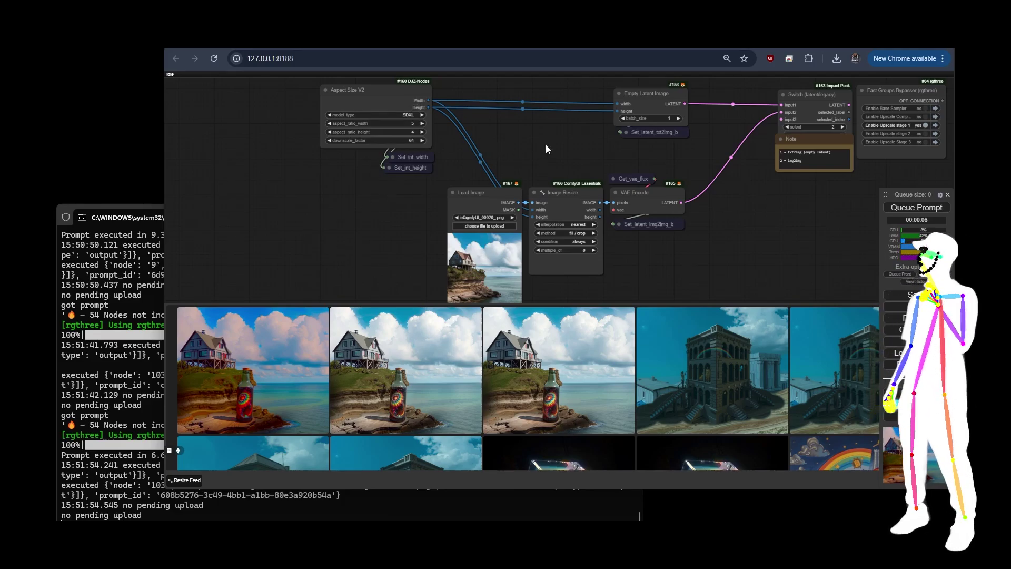
Place Set_int_width and Set_int_height beneath Aspect Size V2 #160 and review the latent section
{"action": "left_click_drag", "start_coordinate": [546, 144], "coordinate": [447, 141]}
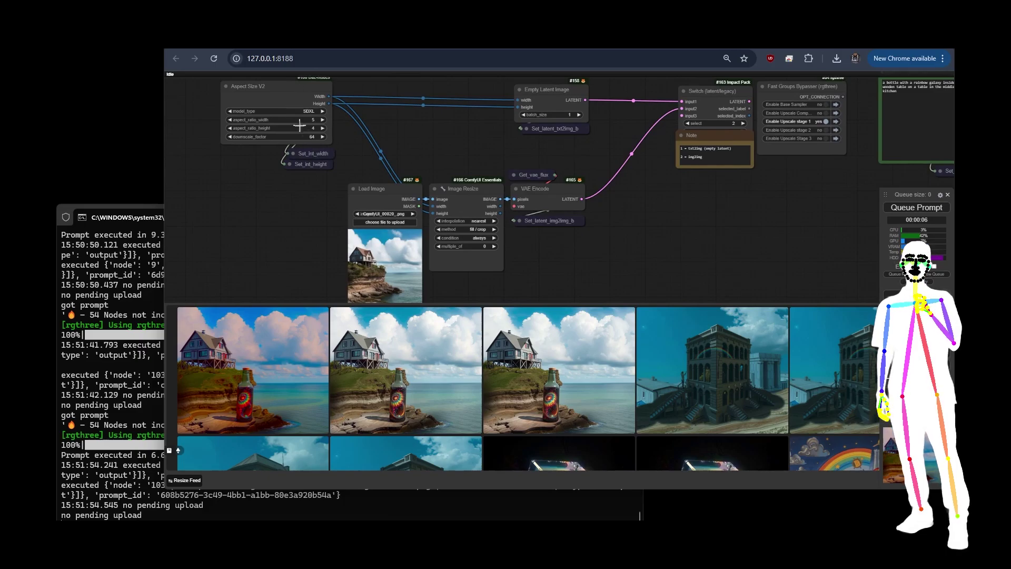
{"action": "scroll", "coordinate": [271, 131], "scroll_direction": "up", "scroll_amount": 2}
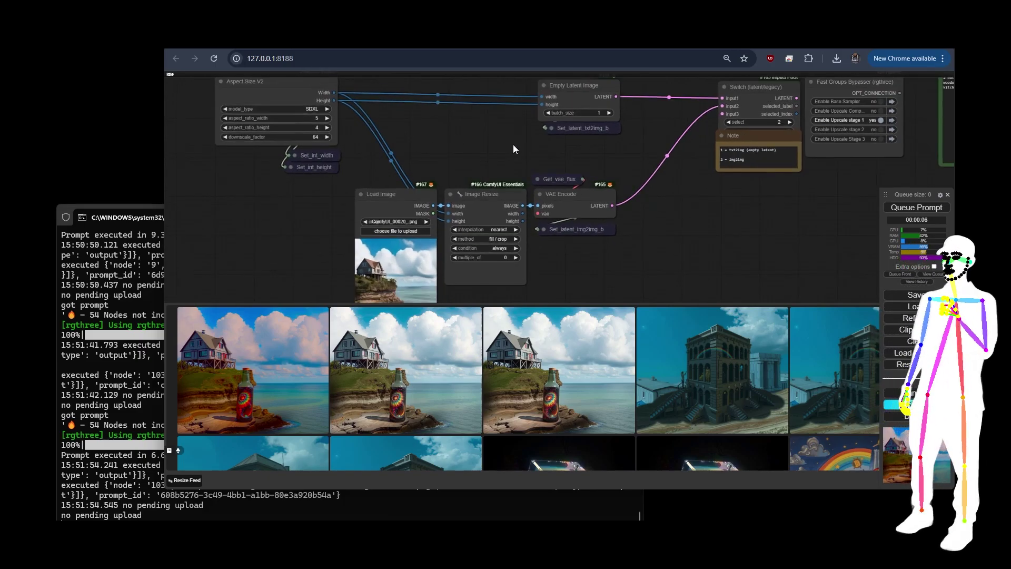
{"action": "scroll", "coordinate": [514, 149], "scroll_direction": "down", "scroll_amount": 1}
{"action": "left_click_drag", "start_coordinate": [577, 117], "coordinate": [591, 194]}
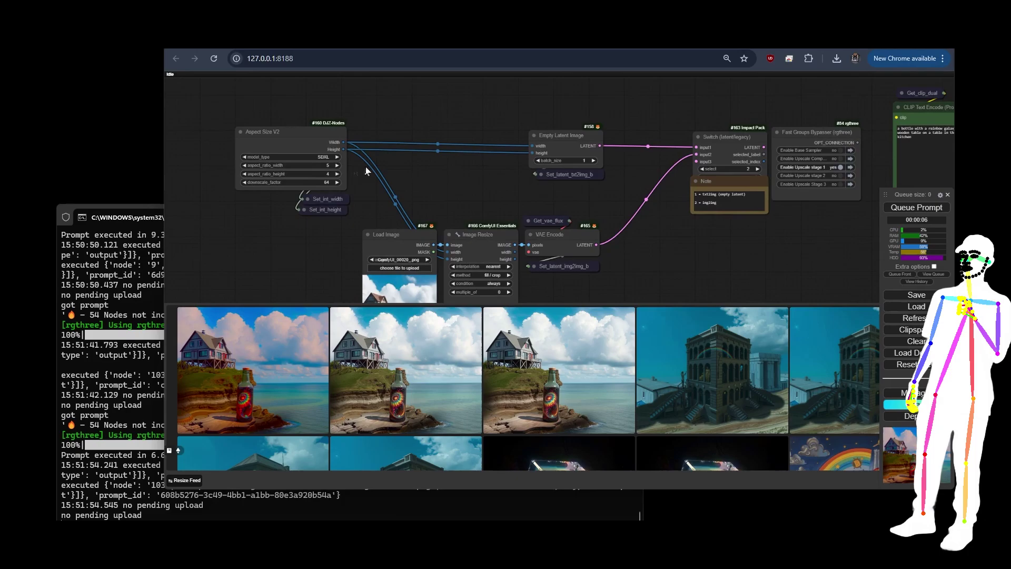
{"action": "left_click", "coordinate": [570, 136]}
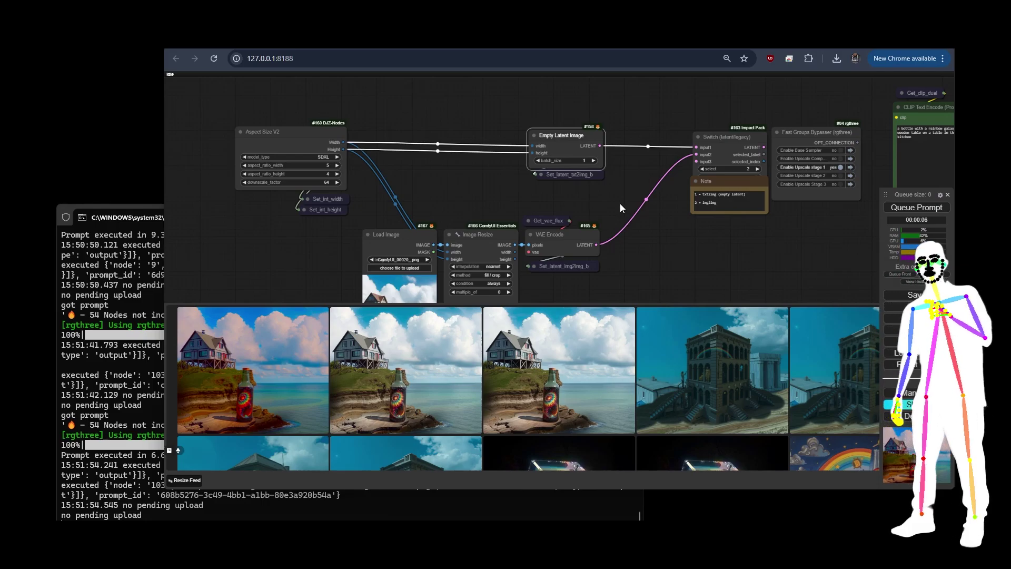
{"action": "scroll", "coordinate": [610, 164], "scroll_direction": "up", "scroll_amount": 3}
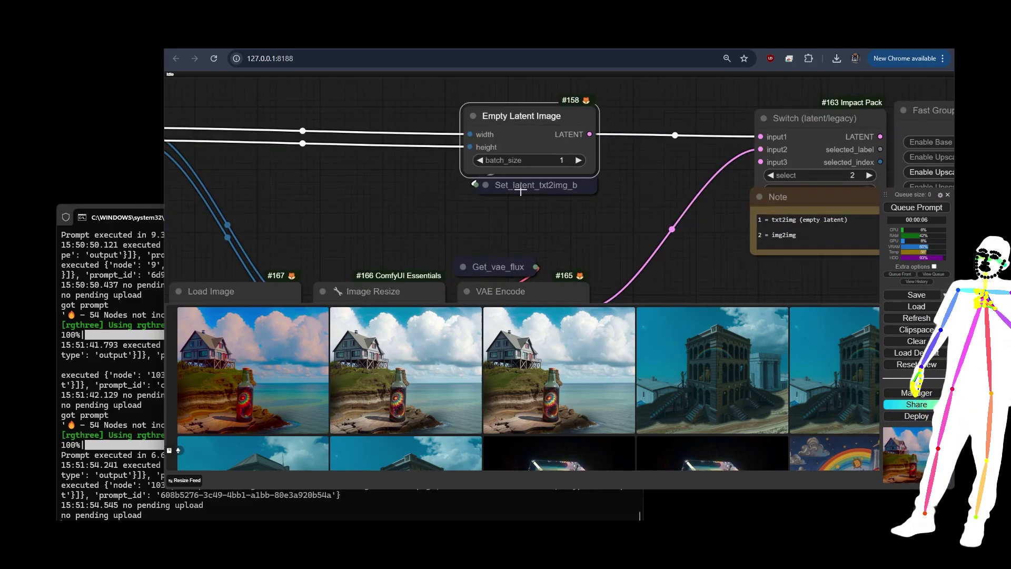
{"action": "scroll", "coordinate": [586, 204], "scroll_direction": "down", "scroll_amount": 4}
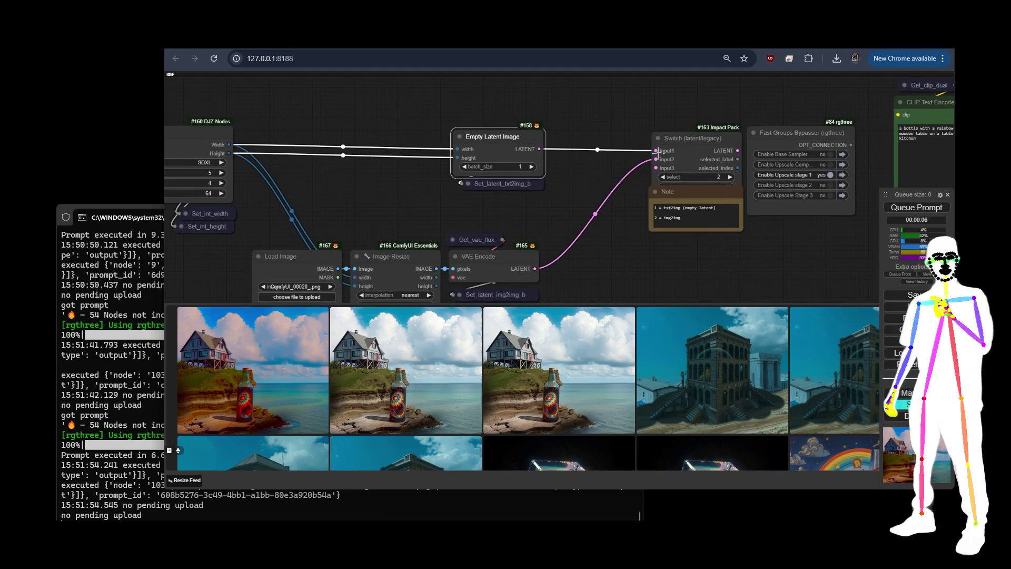
Set the latent Switch to 1, disable Upscale stage 1 and enable Base Sampler in Fast Groups Bypasser
{"action": "left_click", "coordinate": [663, 178]}
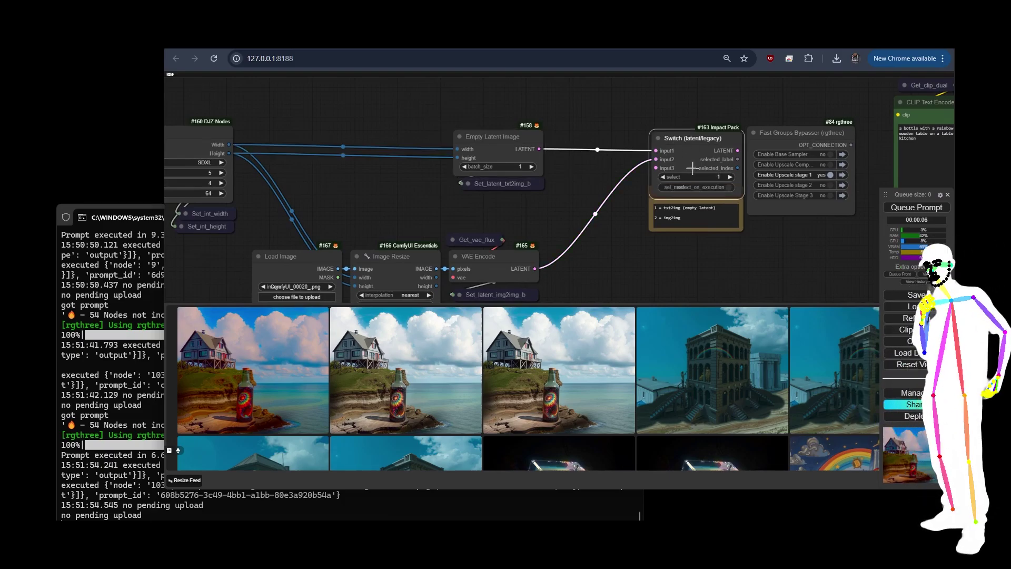
{"action": "scroll", "coordinate": [745, 210], "scroll_direction": "up", "scroll_amount": 3}
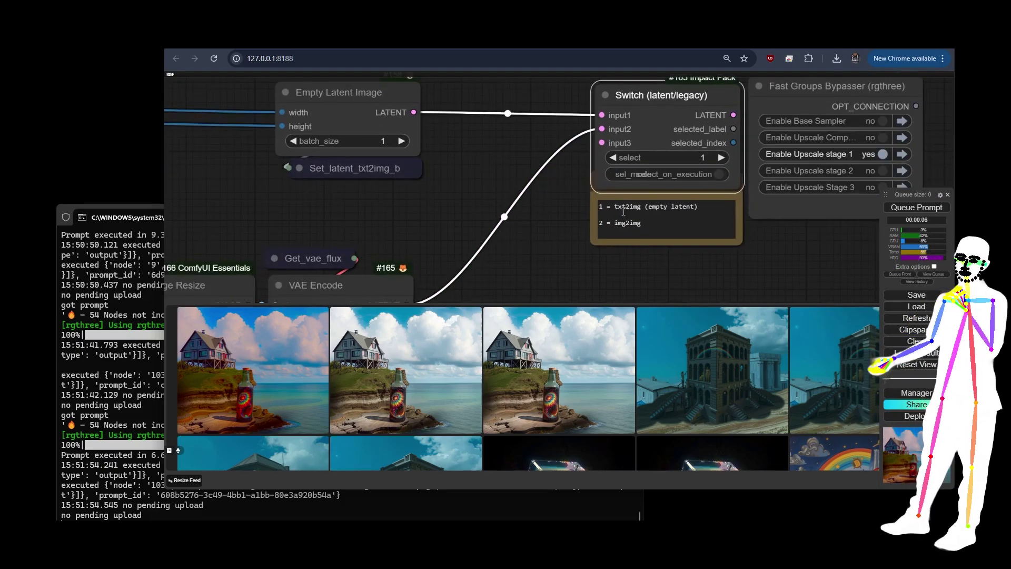
{"action": "scroll", "coordinate": [438, 217], "scroll_direction": "down", "scroll_amount": 4}
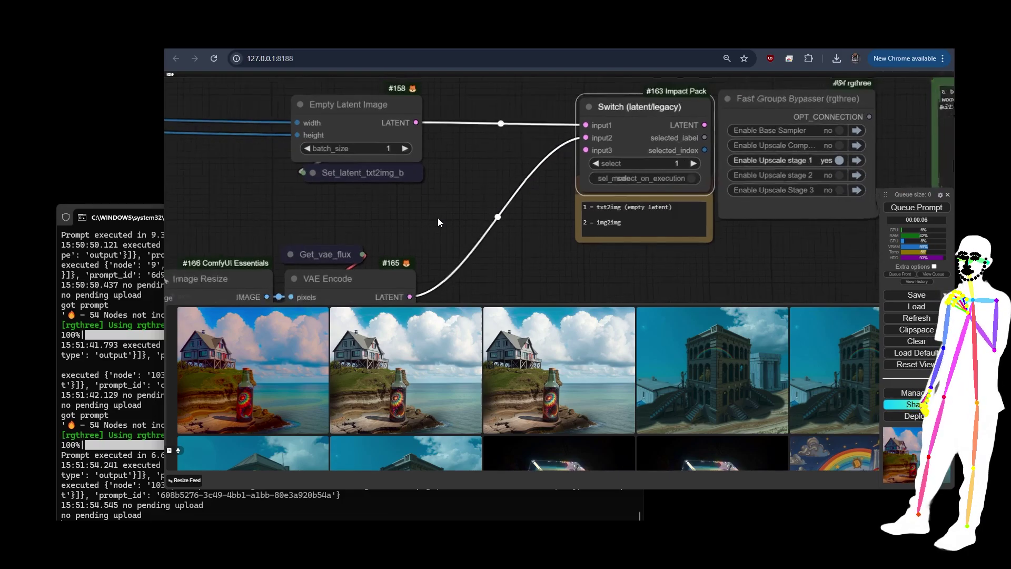
{"action": "scroll", "coordinate": [802, 166], "scroll_direction": "up", "scroll_amount": 4}
{"action": "scroll", "coordinate": [762, 168], "scroll_direction": "up", "scroll_amount": 1}
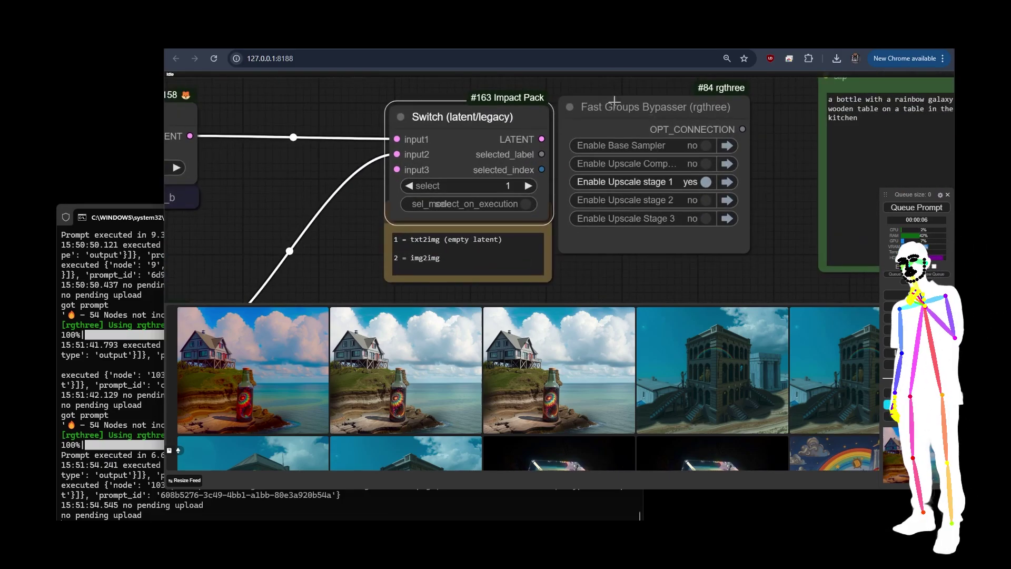
{"action": "left_click", "coordinate": [707, 182]}
{"action": "left_click", "coordinate": [706, 145]}
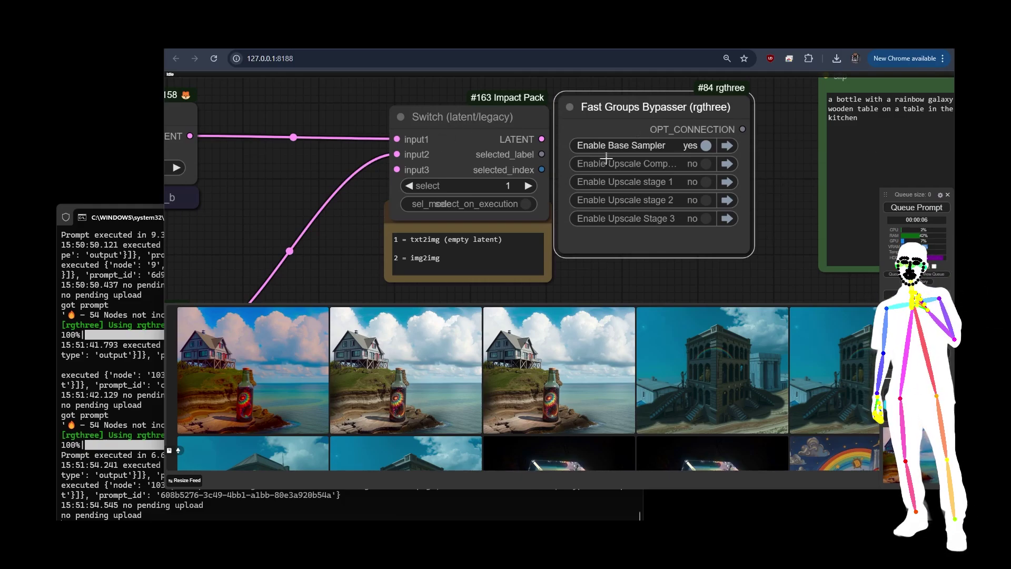
{"action": "scroll", "coordinate": [701, 216], "scroll_direction": "down", "scroll_amount": 5}
{"action": "scroll", "coordinate": [701, 242], "scroll_direction": "down", "scroll_amount": 3}
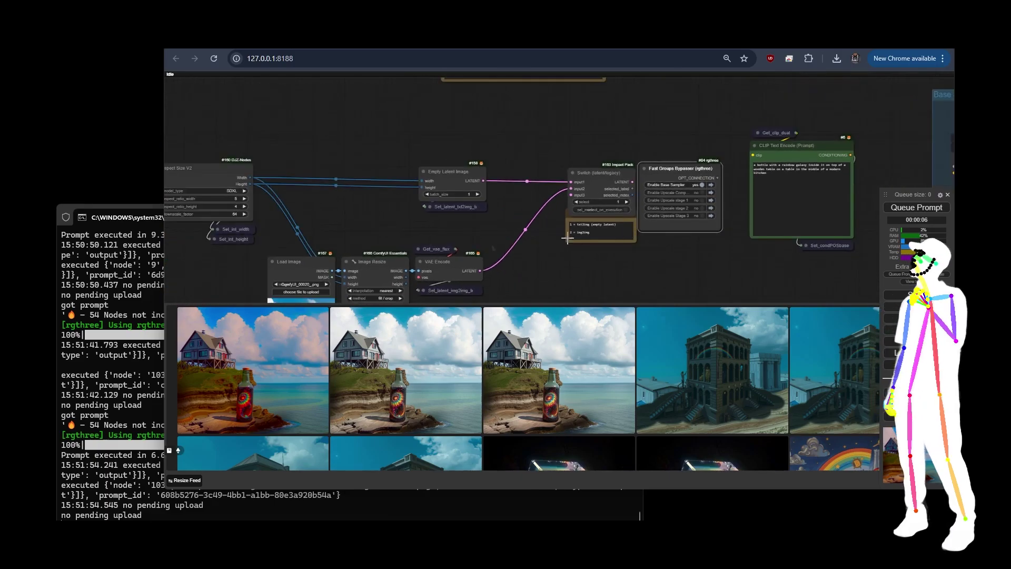
{"action": "left_click_drag", "start_coordinate": [371, 234], "coordinate": [463, 166]}
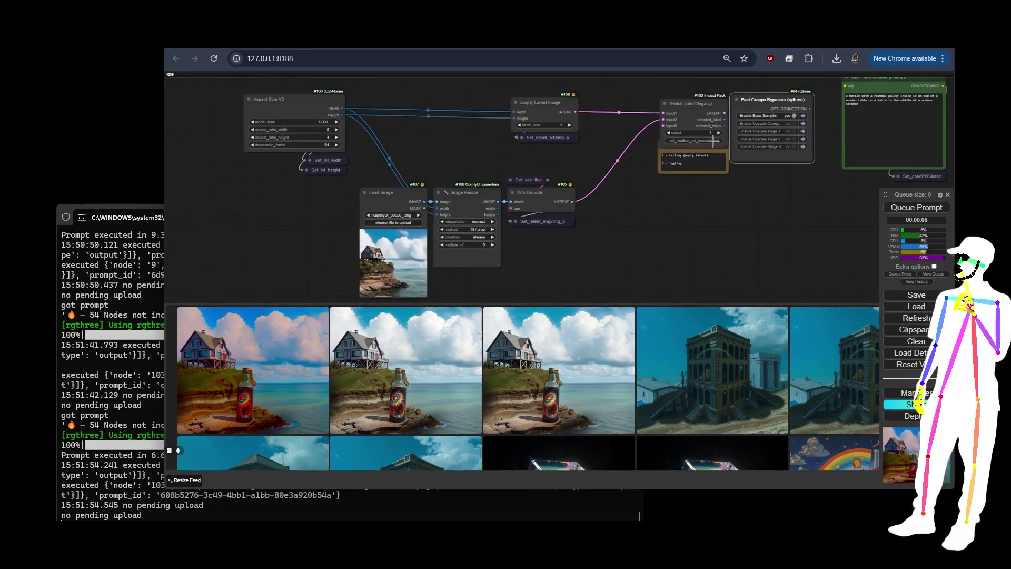
{"action": "scroll", "coordinate": [465, 242], "scroll_direction": "up", "scroll_amount": 5}
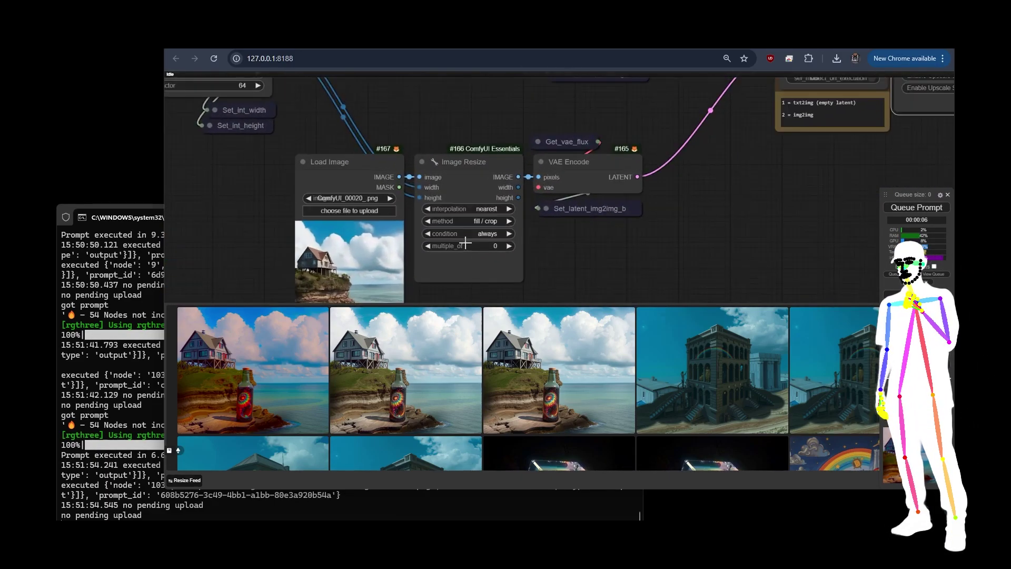
{"action": "left_click_drag", "start_coordinate": [289, 255], "coordinate": [311, 186]}
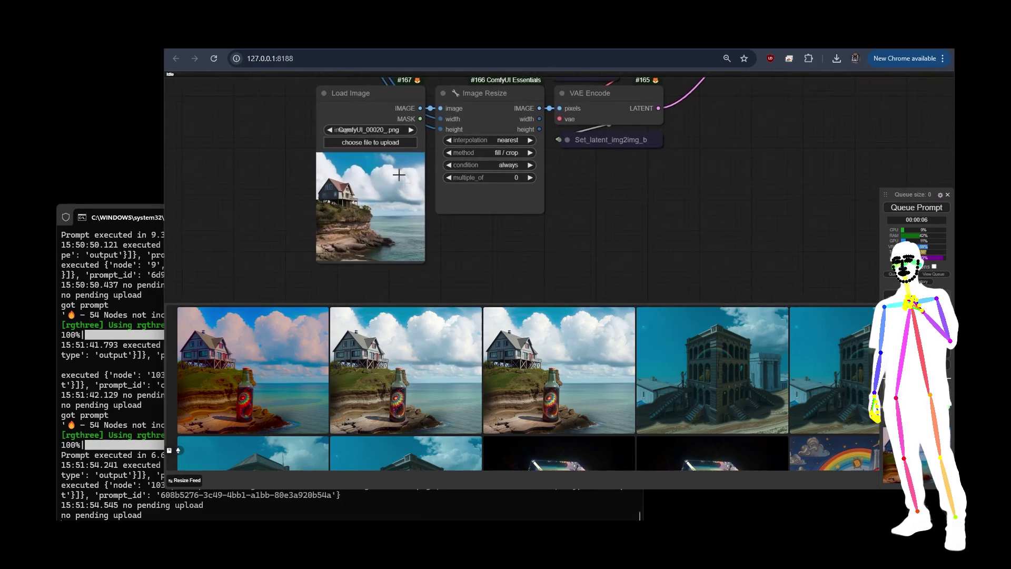
{"action": "left_click_drag", "start_coordinate": [603, 201], "coordinate": [484, 268]}
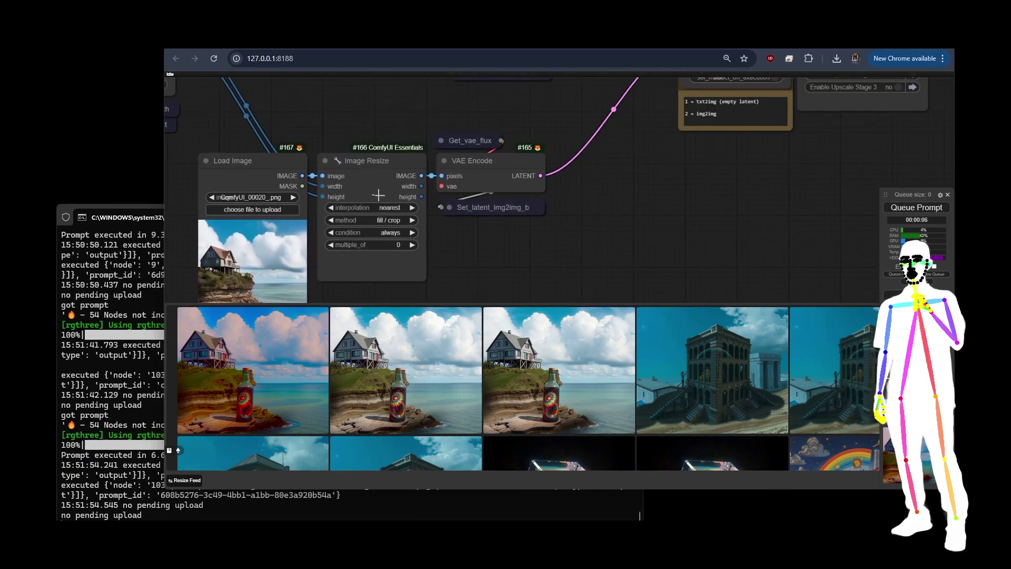
{"action": "left_click_drag", "start_coordinate": [308, 133], "coordinate": [379, 112]}
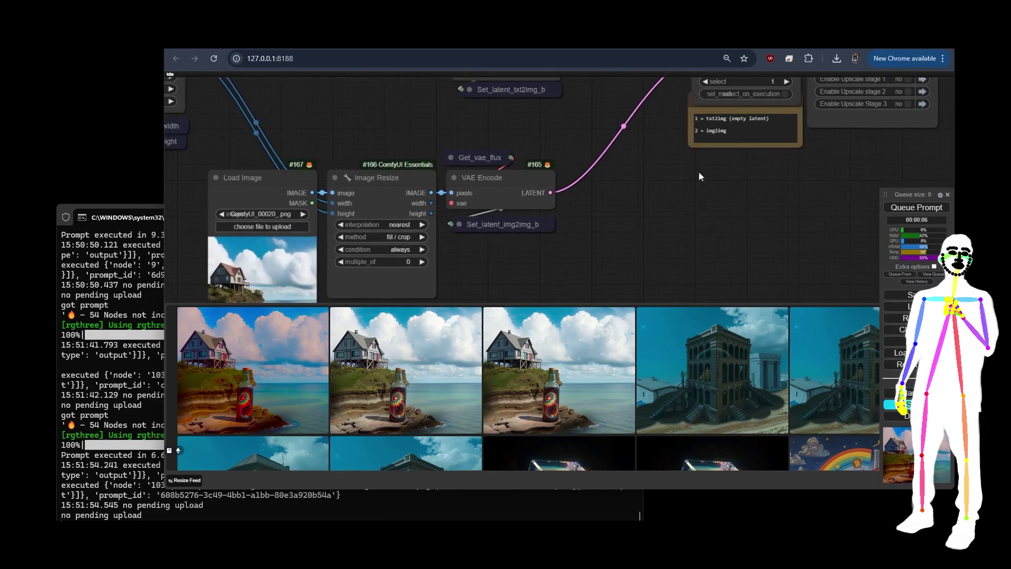
{"action": "scroll", "coordinate": [469, 227], "scroll_direction": "up", "scroll_amount": 3}
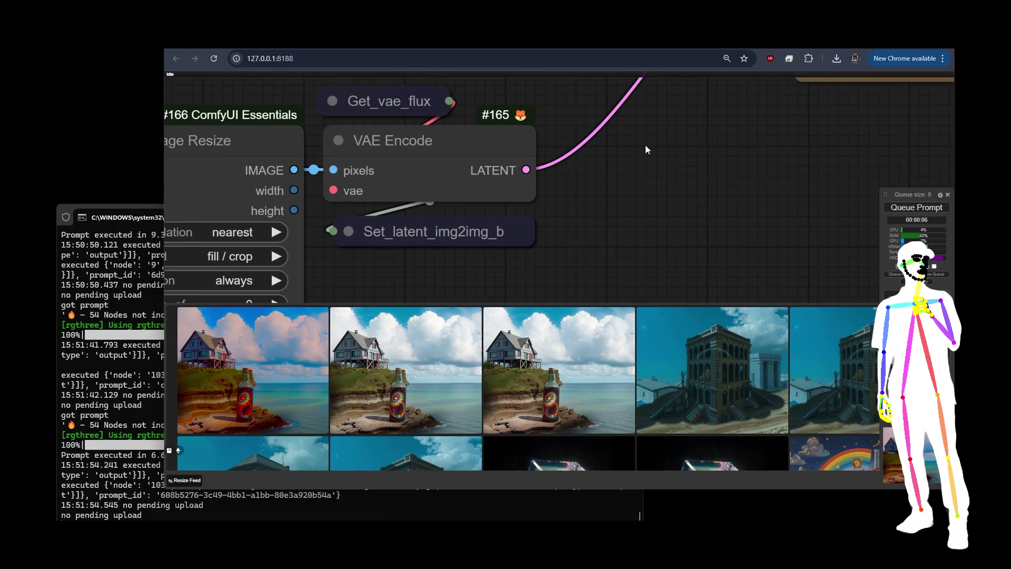
{"action": "left_click_drag", "start_coordinate": [682, 124], "coordinate": [330, 306]}
{"action": "scroll", "coordinate": [397, 178], "scroll_direction": "down", "scroll_amount": 3}
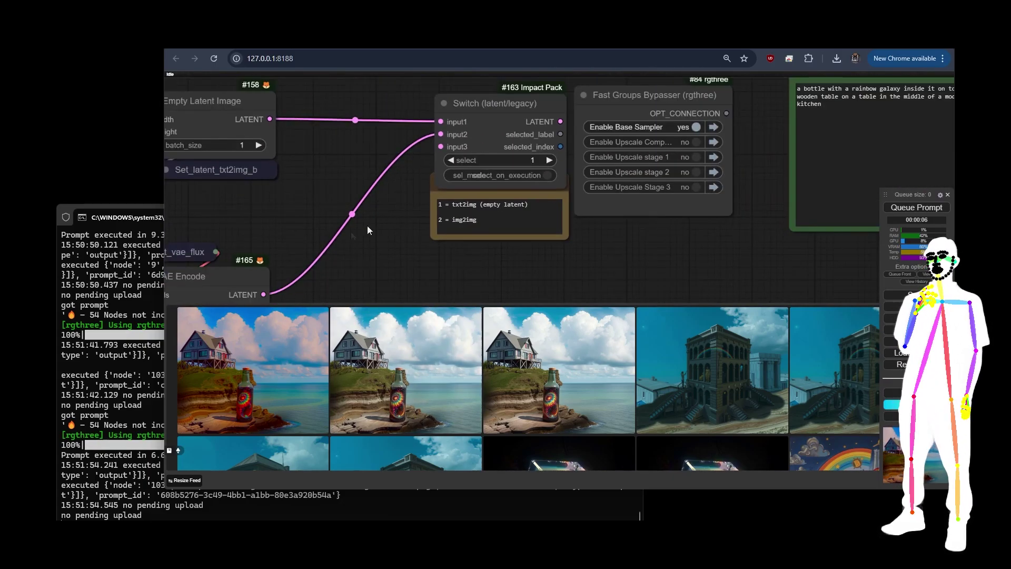
{"action": "scroll", "coordinate": [379, 232], "scroll_direction": "down", "scroll_amount": 3}
{"action": "left_click_drag", "start_coordinate": [378, 250], "coordinate": [501, 191]}
{"action": "scroll", "coordinate": [499, 184], "scroll_direction": "down", "scroll_amount": 3}
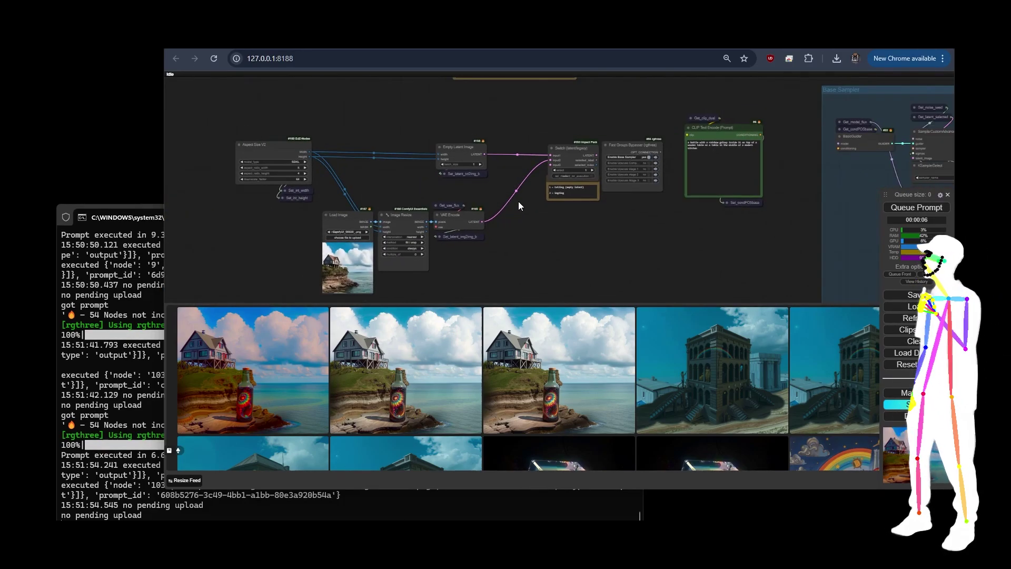
{"action": "scroll", "coordinate": [376, 177], "scroll_direction": "up", "scroll_amount": 3}
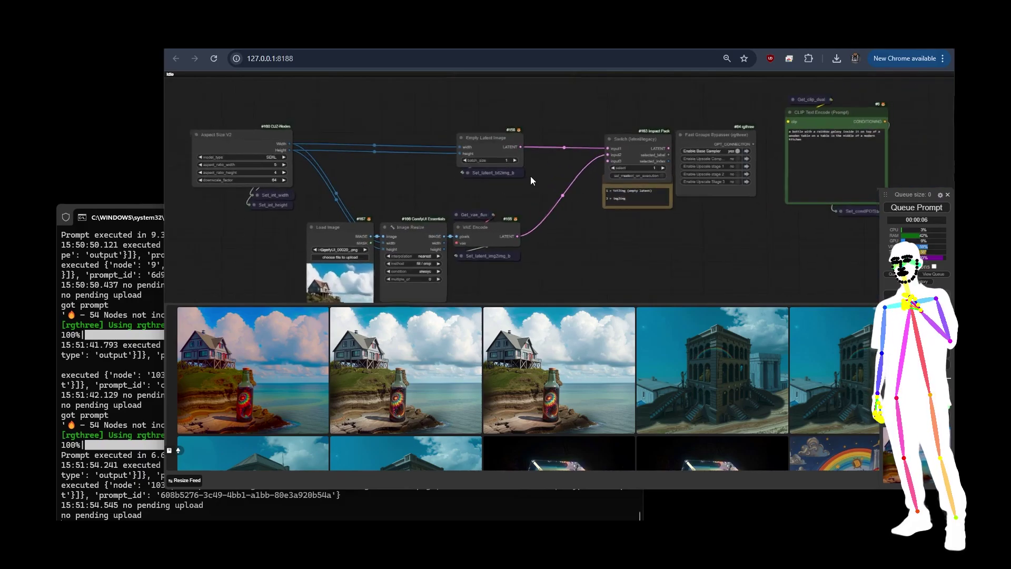
{"action": "scroll", "coordinate": [530, 176], "scroll_direction": "down", "scroll_amount": 2}
{"action": "scroll", "coordinate": [619, 168], "scroll_direction": "up", "scroll_amount": 3}
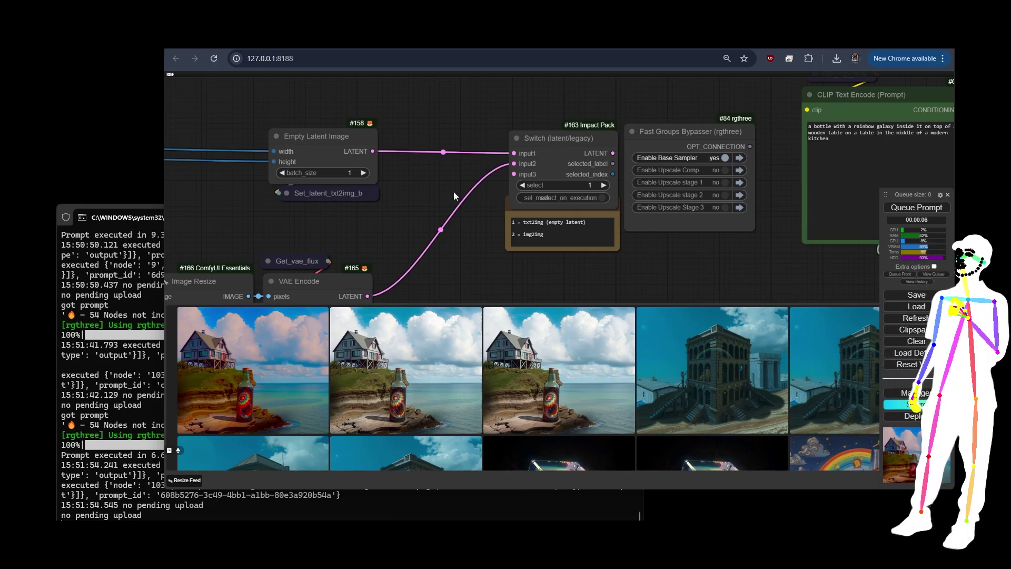
{"action": "scroll", "coordinate": [453, 191], "scroll_direction": "down", "scroll_amount": 10}
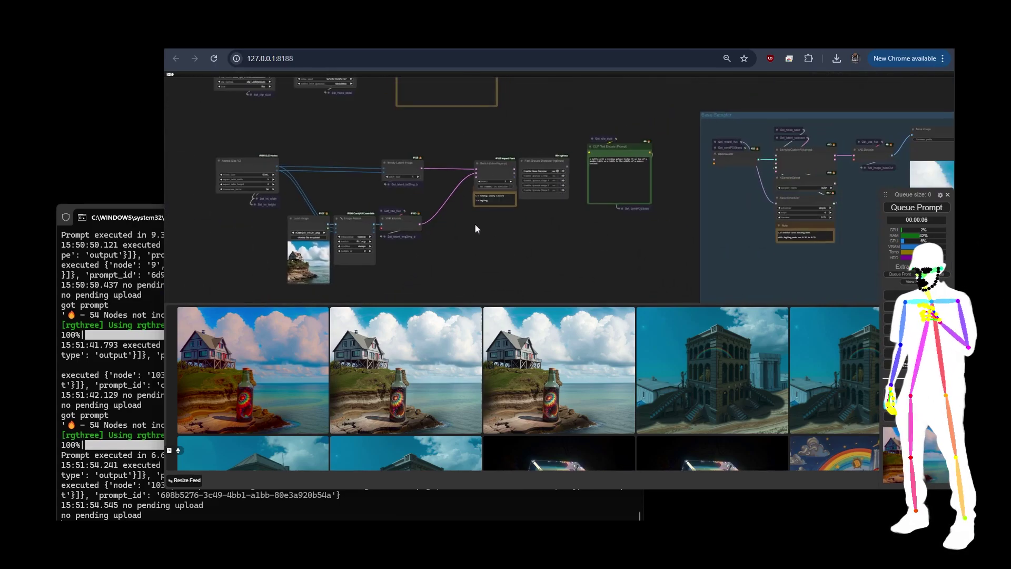
{"action": "scroll", "coordinate": [487, 231], "scroll_direction": "left", "scroll_amount": 2}
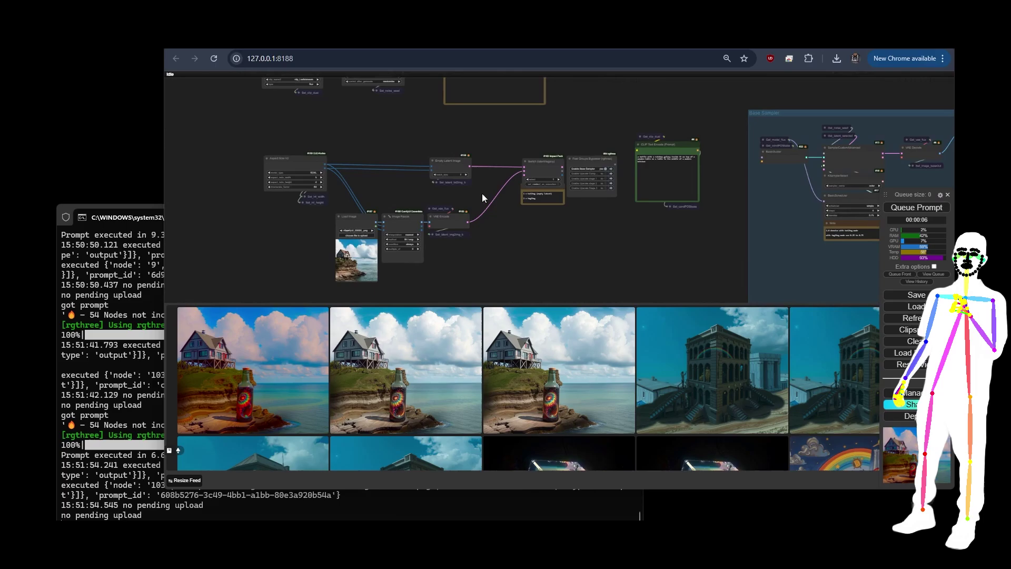
{"action": "scroll", "coordinate": [579, 194], "scroll_direction": "up", "scroll_amount": 3}
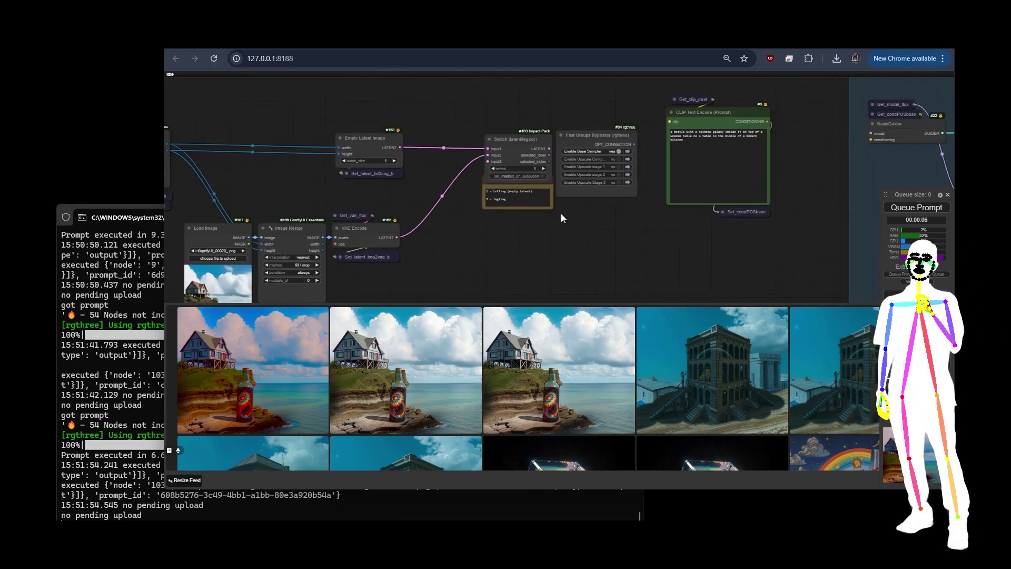
{"action": "scroll", "coordinate": [665, 224], "scroll_direction": "down", "scroll_amount": 5}
{"action": "scroll", "coordinate": [554, 237], "scroll_direction": "up", "scroll_amount": 4}
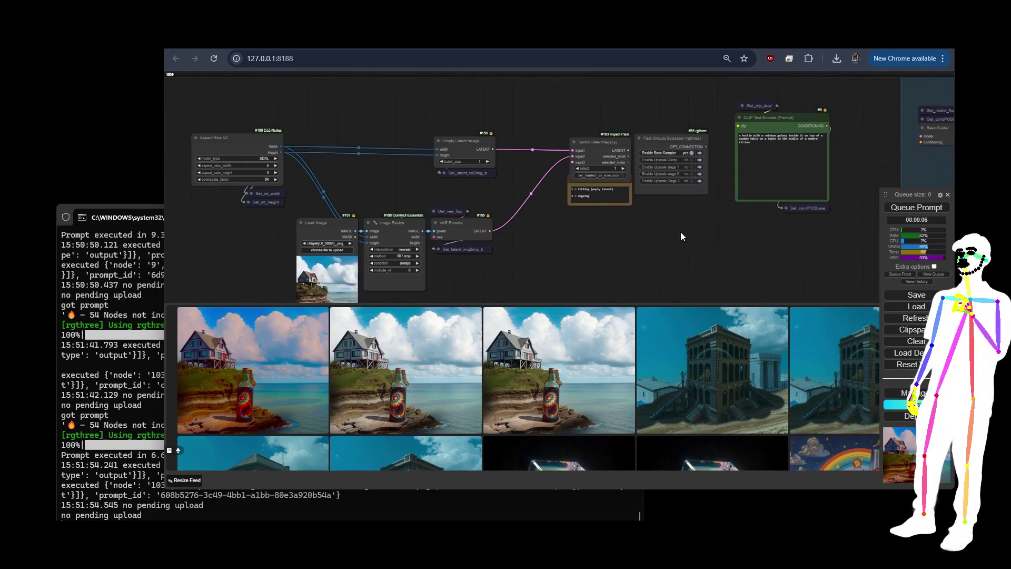
Pan to the Base Sampler group and zoom in on its KSamplerSelect and BasicScheduler nodes
{"action": "left_click_drag", "start_coordinate": [707, 220], "coordinate": [68, 219]}
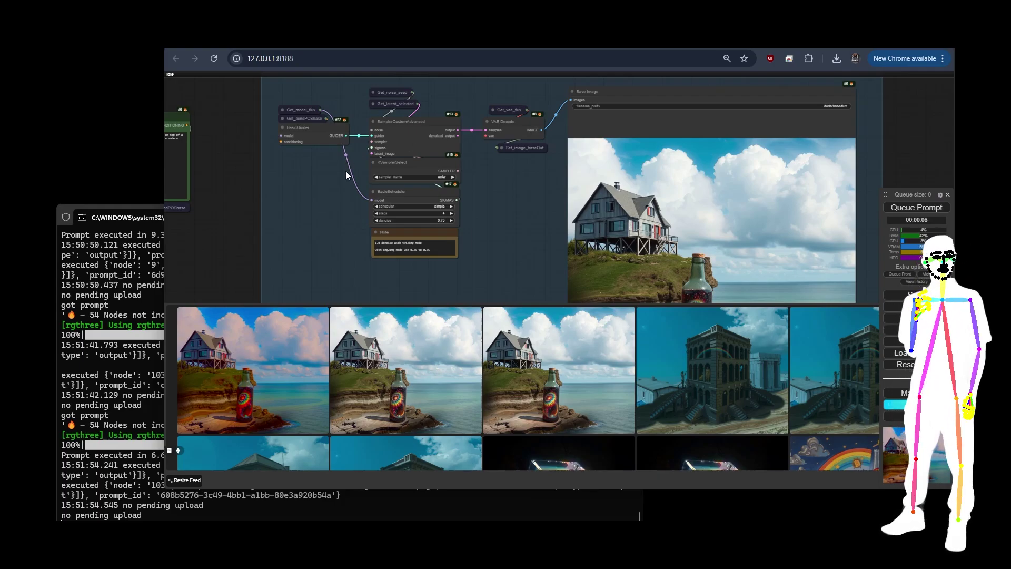
{"action": "scroll", "coordinate": [448, 218], "scroll_direction": "up", "scroll_amount": 5}
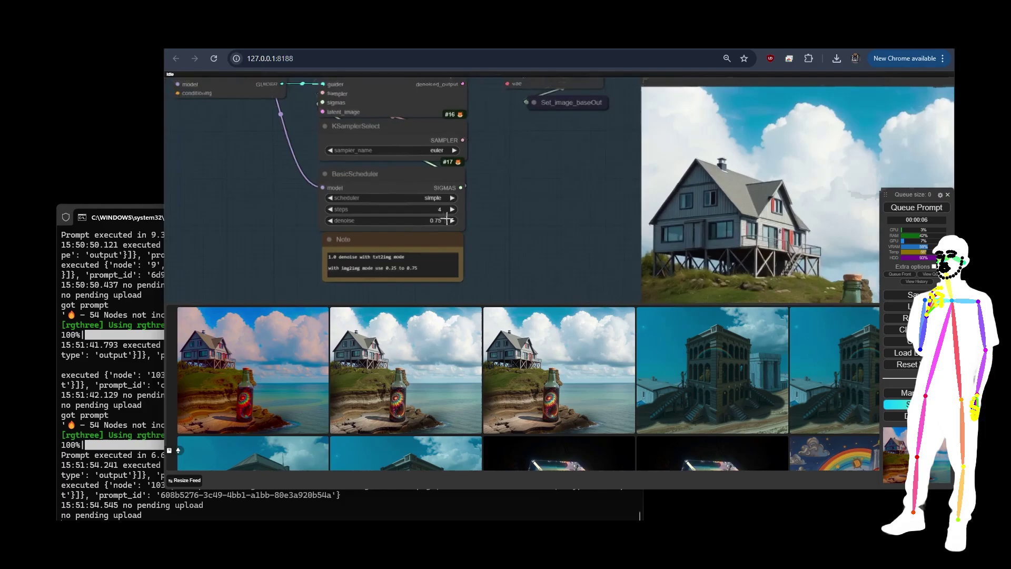
{"action": "scroll", "coordinate": [538, 204], "scroll_direction": "down", "scroll_amount": 5}
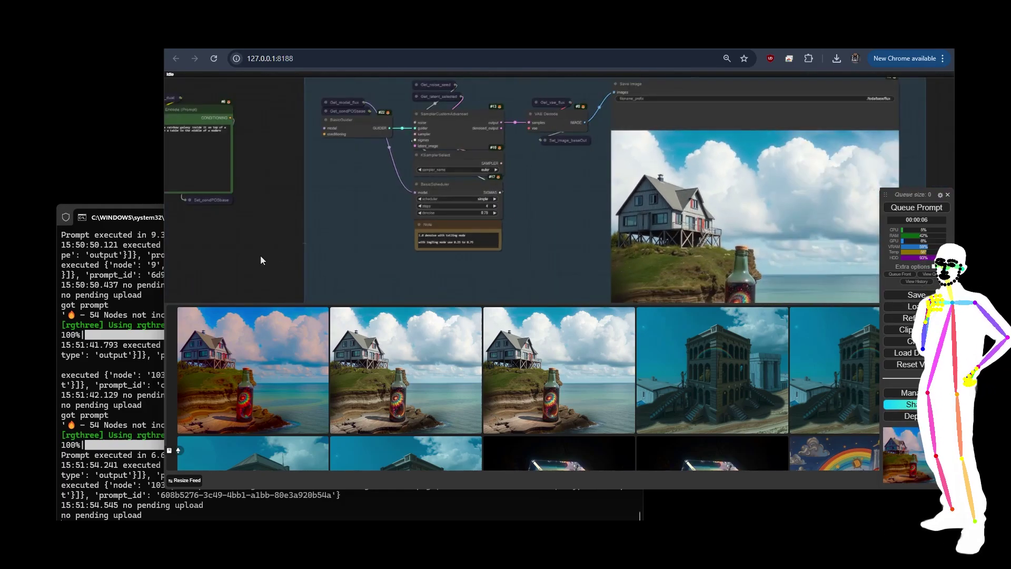
{"action": "left_click_drag", "start_coordinate": [260, 255], "coordinate": [424, 110]}
{"action": "scroll", "coordinate": [368, 119], "scroll_direction": "up", "scroll_amount": 5}
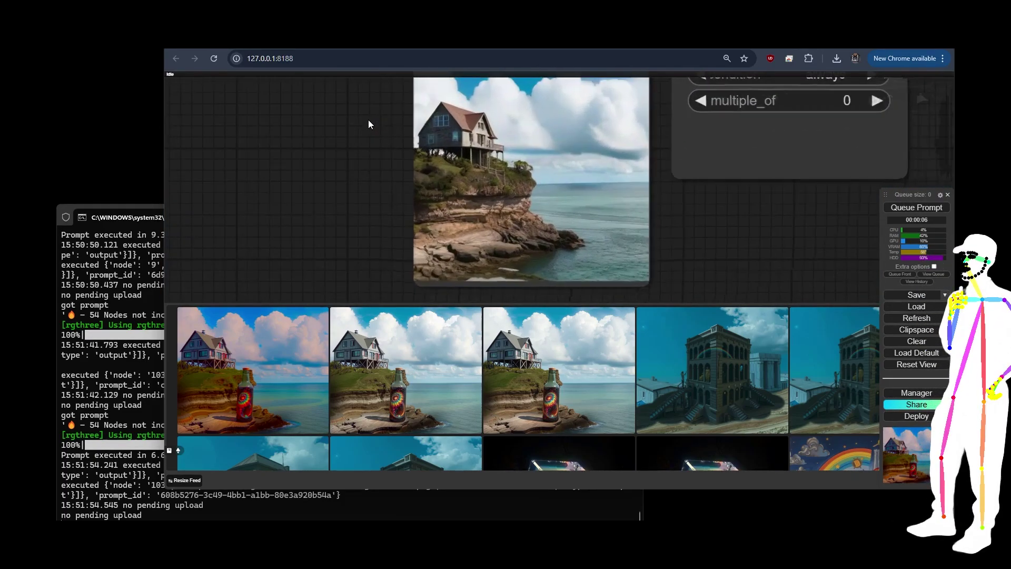
{"action": "scroll", "coordinate": [303, 231], "scroll_direction": "down", "scroll_amount": 5}
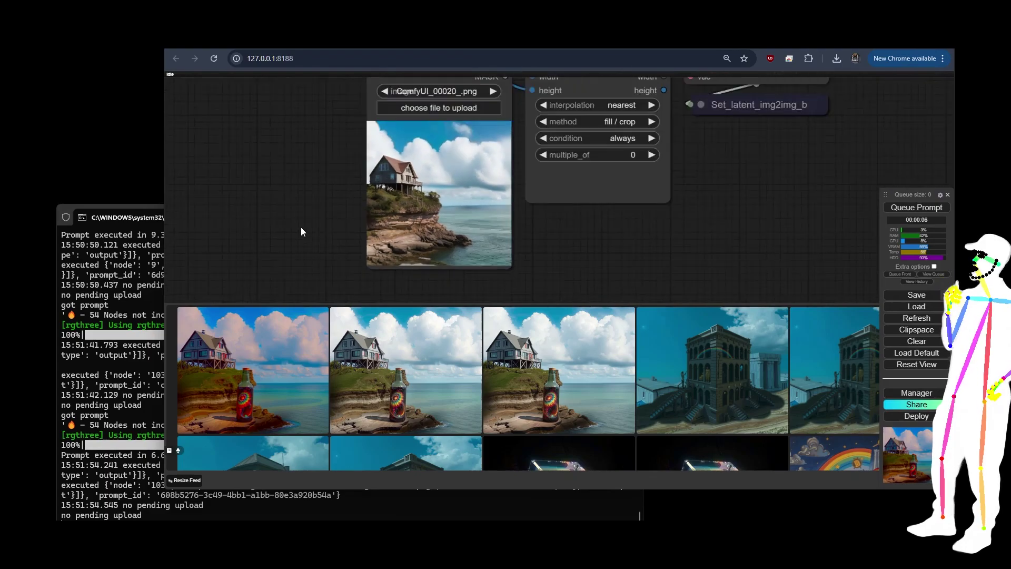
{"action": "scroll", "coordinate": [345, 273], "scroll_direction": "up", "scroll_amount": 3}
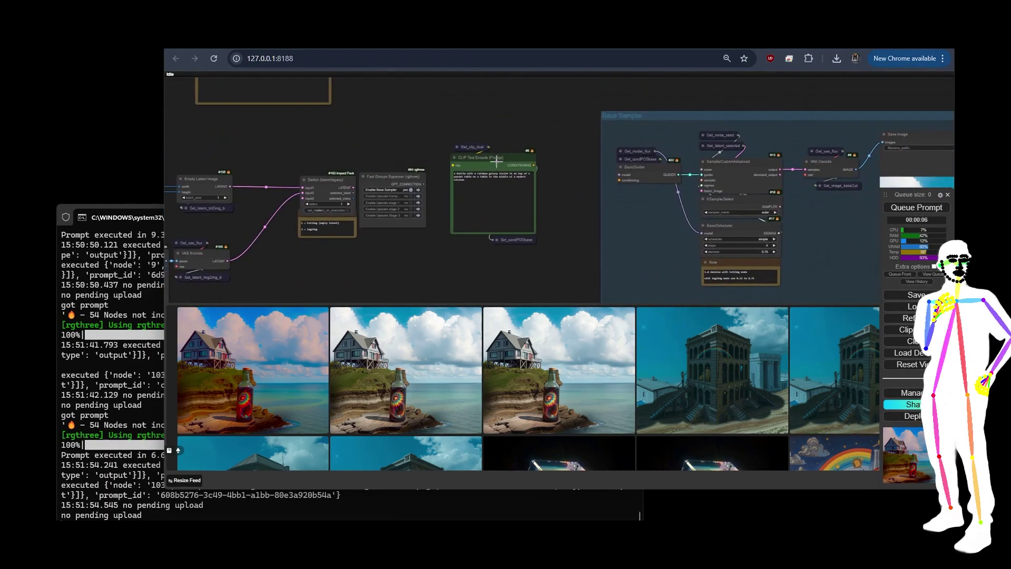
{"action": "scroll", "coordinate": [496, 163], "scroll_direction": "up", "scroll_amount": 5}
{"action": "scroll", "coordinate": [492, 196], "scroll_direction": "up", "scroll_amount": 5}
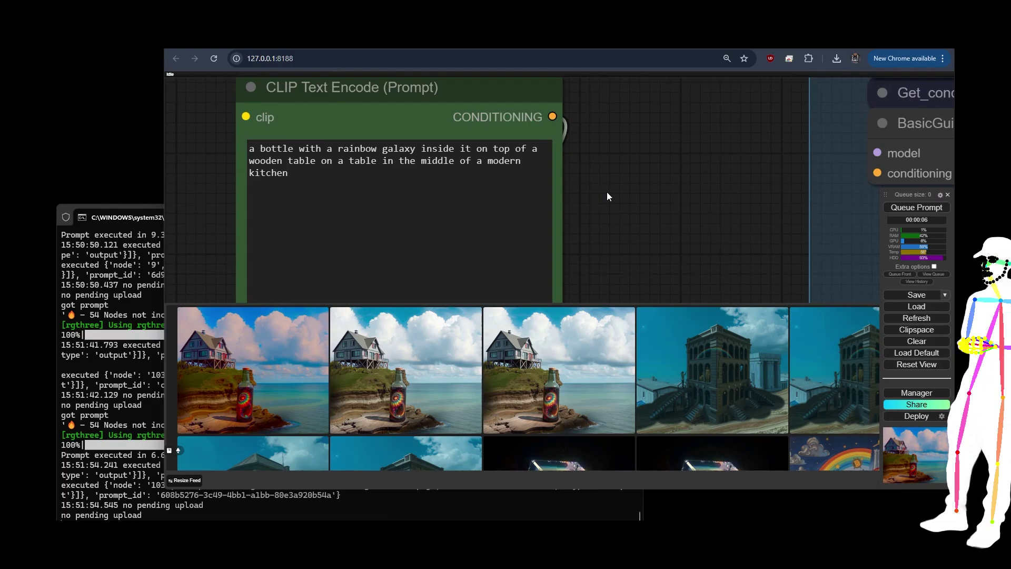
{"action": "scroll", "coordinate": [607, 197], "scroll_direction": "down", "scroll_amount": 10}
{"action": "left_click_drag", "start_coordinate": [607, 196], "coordinate": [181, 170]}
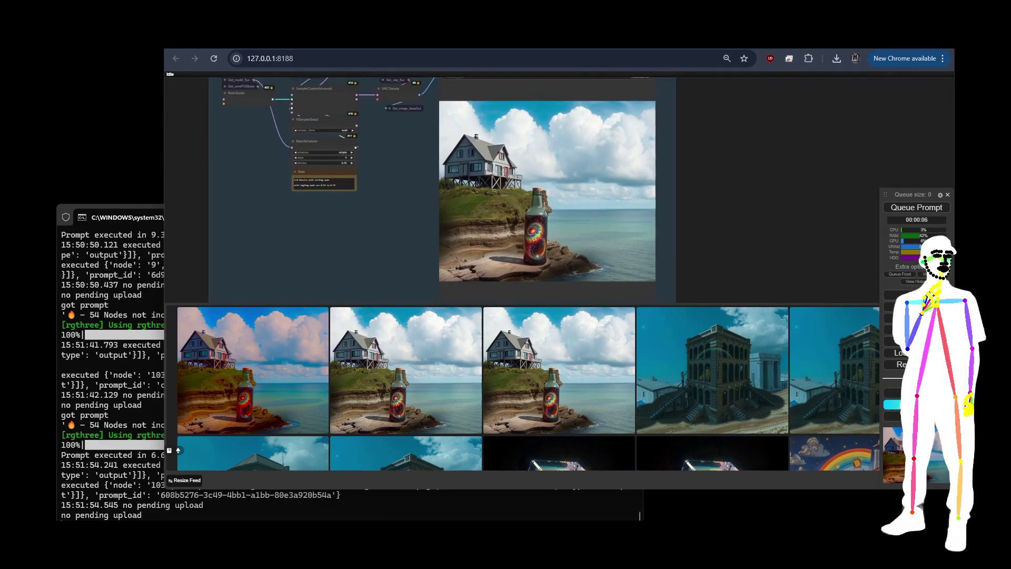
{"action": "scroll", "coordinate": [350, 145], "scroll_direction": "up", "scroll_amount": 8}
{"action": "left_click_drag", "start_coordinate": [474, 239], "coordinate": [317, 157]}
{"action": "scroll", "coordinate": [358, 159], "scroll_direction": "down", "scroll_amount": 6}
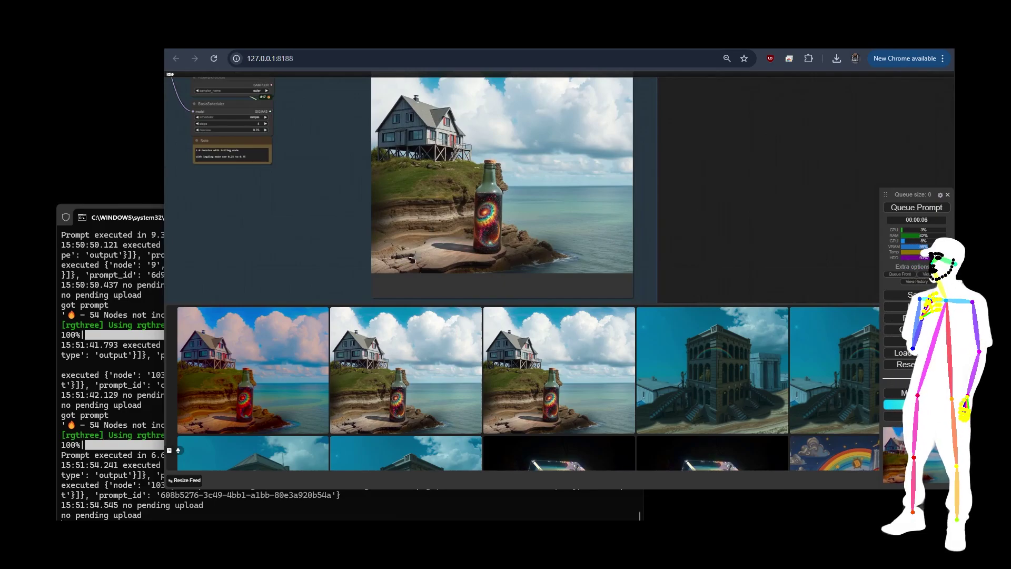
{"action": "scroll", "coordinate": [470, 268], "scroll_direction": "up", "scroll_amount": 8}
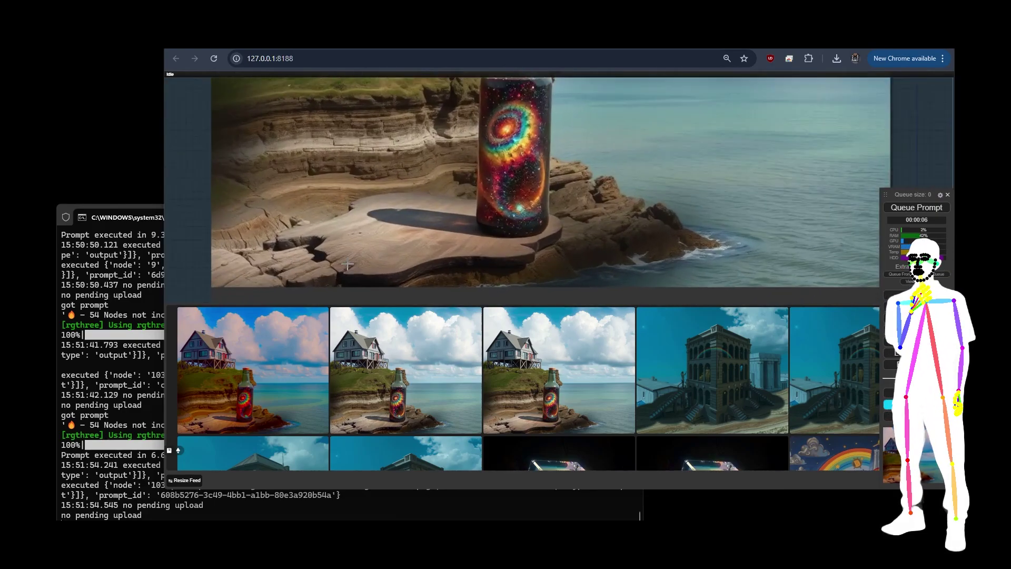
{"action": "scroll", "coordinate": [511, 247], "scroll_direction": "down", "scroll_amount": 5}
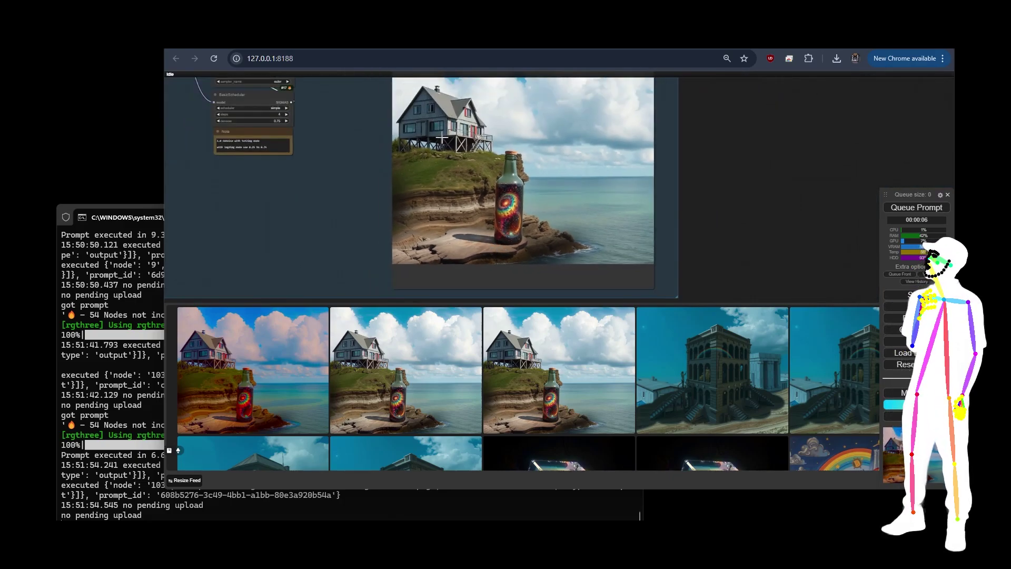
{"action": "scroll", "coordinate": [471, 174], "scroll_direction": "down", "scroll_amount": 1}
{"action": "left_click_drag", "start_coordinate": [380, 152], "coordinate": [394, 181]}
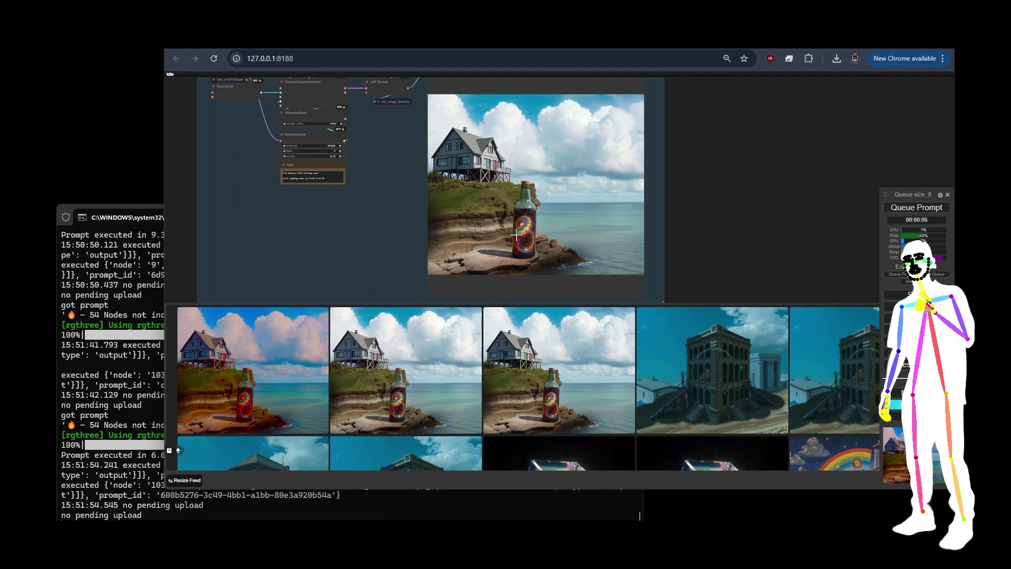
{"action": "scroll", "coordinate": [616, 201], "scroll_direction": "down", "scroll_amount": 4}
{"action": "scroll", "coordinate": [613, 204], "scroll_direction": "down", "scroll_amount": 2}
{"action": "left_click_drag", "start_coordinate": [274, 256], "coordinate": [460, 203]}
{"action": "scroll", "coordinate": [462, 195], "scroll_direction": "up", "scroll_amount": 3}
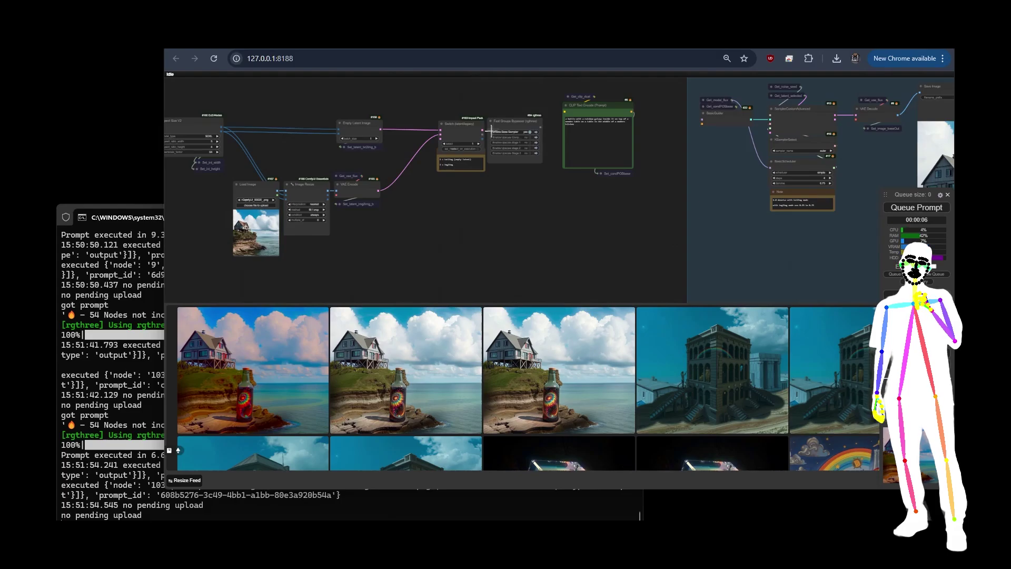
{"action": "scroll", "coordinate": [500, 137], "scroll_direction": "up", "scroll_amount": 3}
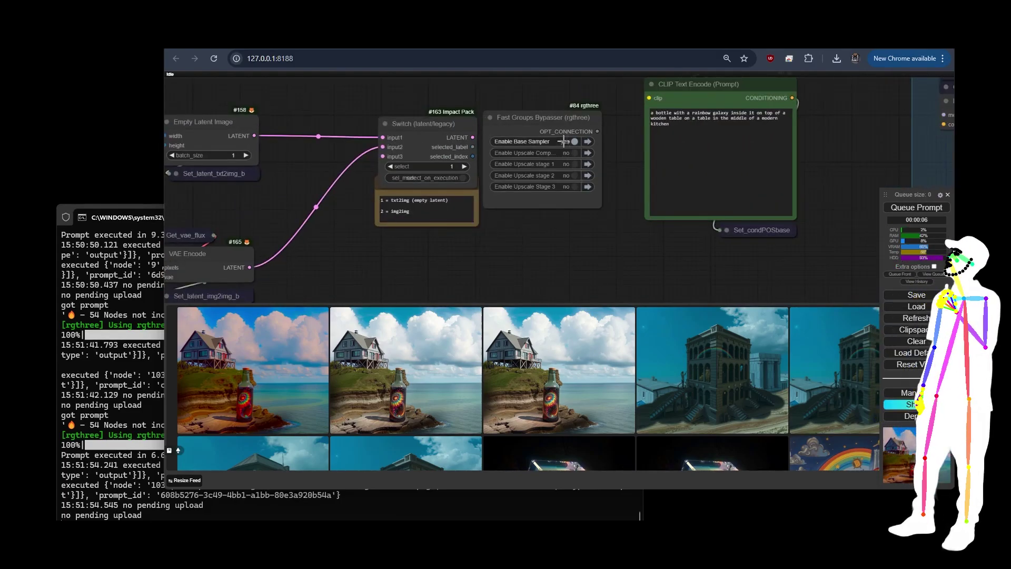
{"action": "left_click", "coordinate": [565, 141]}
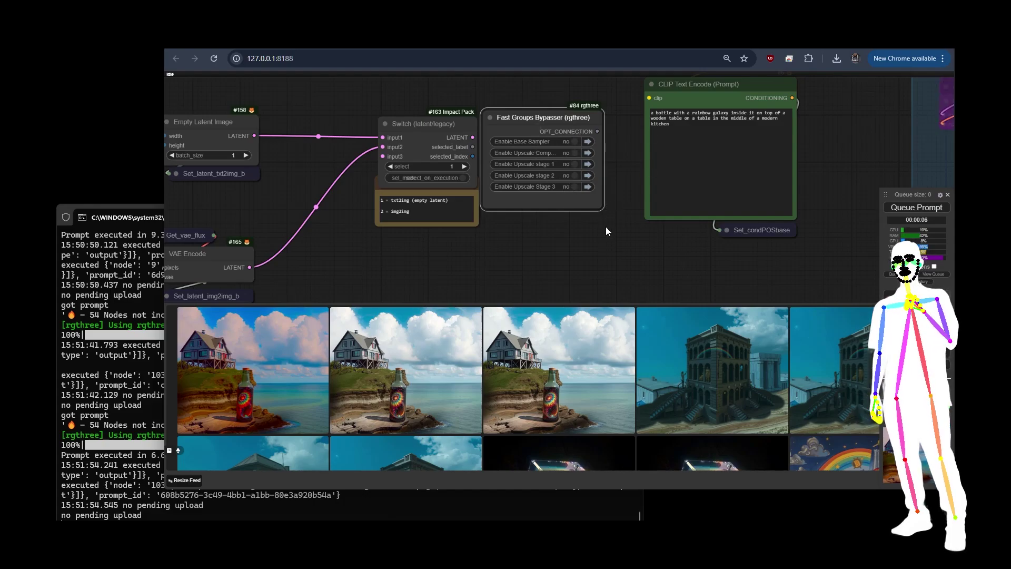
{"action": "left_click", "coordinate": [575, 141]}
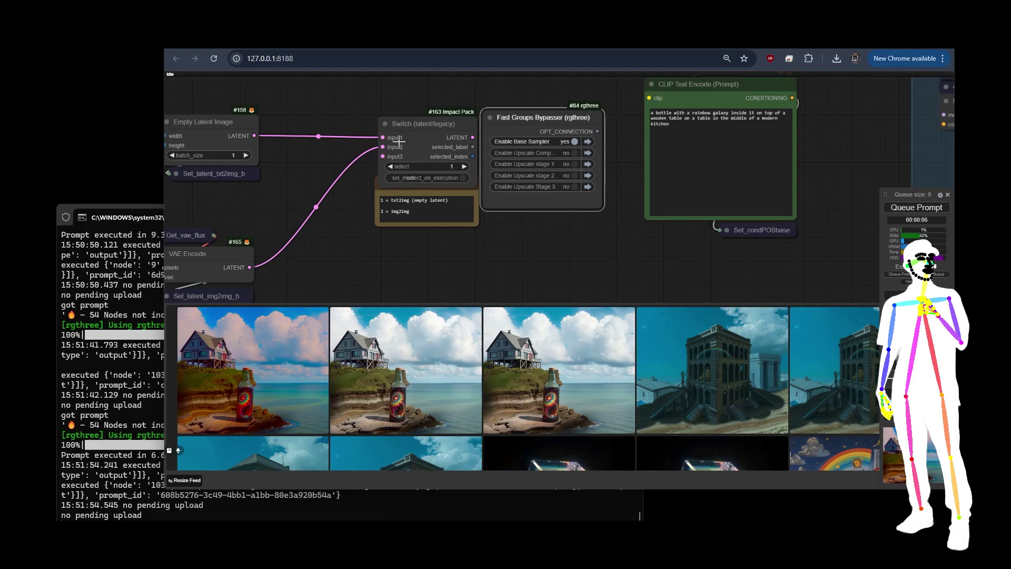
Frame the whole Base Sampler group in view for selection
{"action": "scroll", "coordinate": [617, 254], "scroll_direction": "down", "scroll_amount": 5}
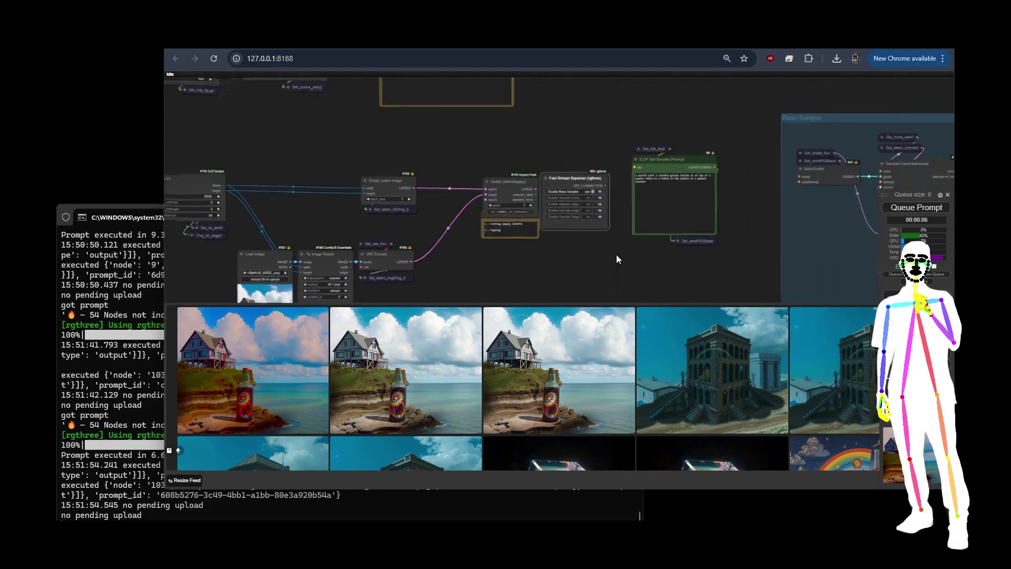
{"action": "left_click_drag", "start_coordinate": [617, 254], "coordinate": [102, 221]}
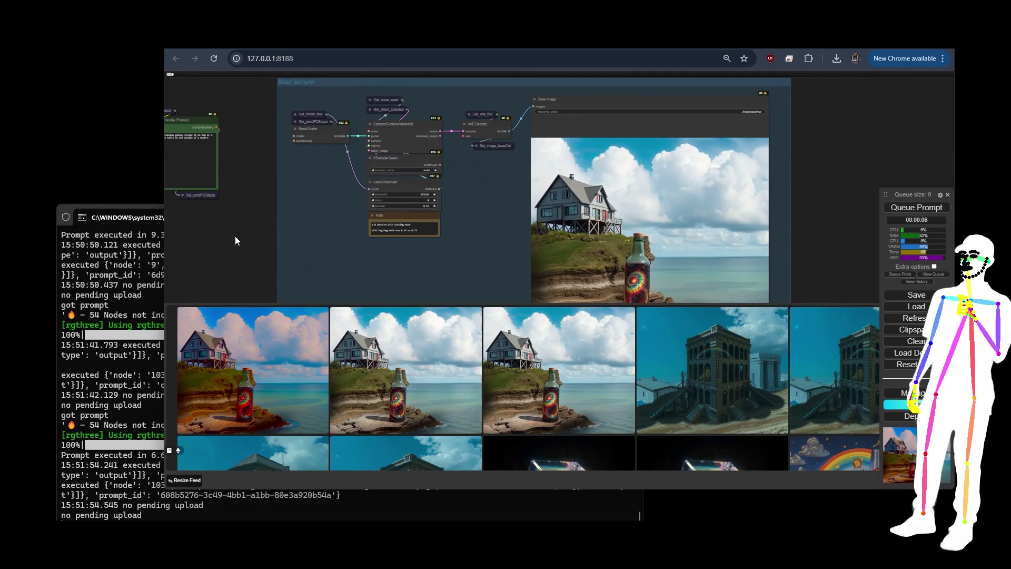
{"action": "scroll", "coordinate": [236, 235], "scroll_direction": "down", "scroll_amount": 2}
{"action": "left_click_drag", "start_coordinate": [238, 234], "coordinate": [274, 216]}
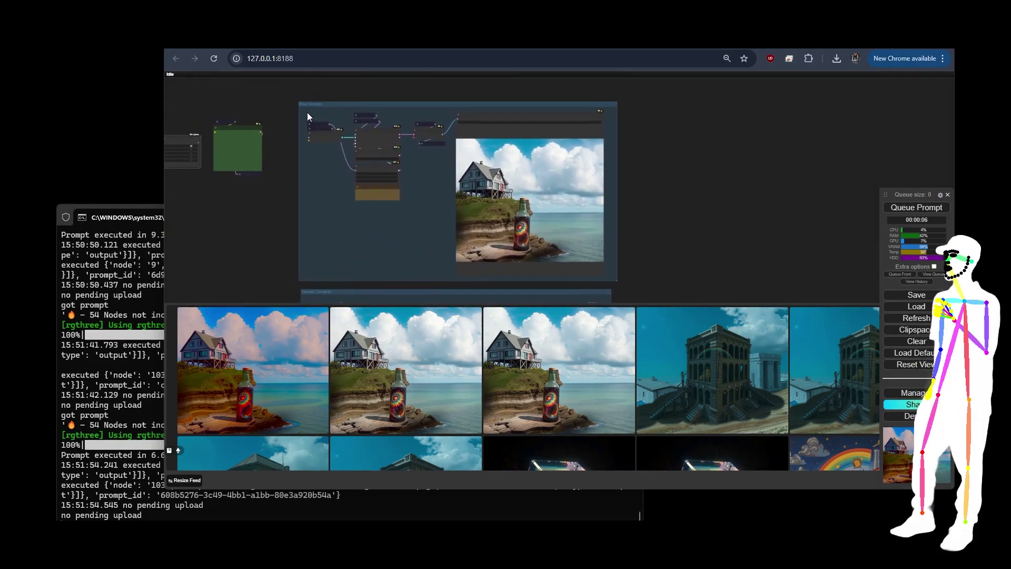
{"action": "left_click_drag", "start_coordinate": [329, 126], "coordinate": [594, 269]}
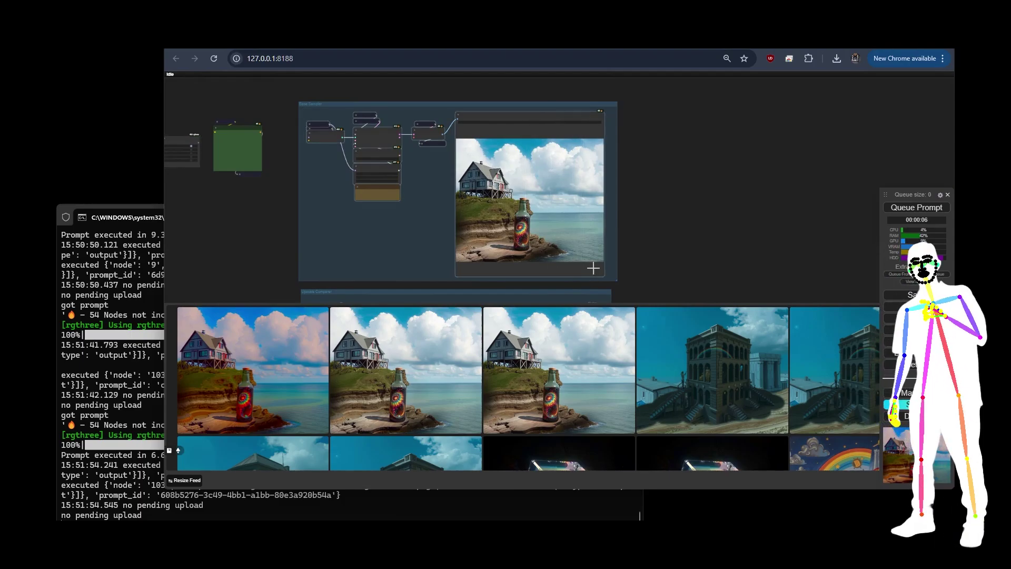
{"action": "left_click", "coordinate": [316, 174]}
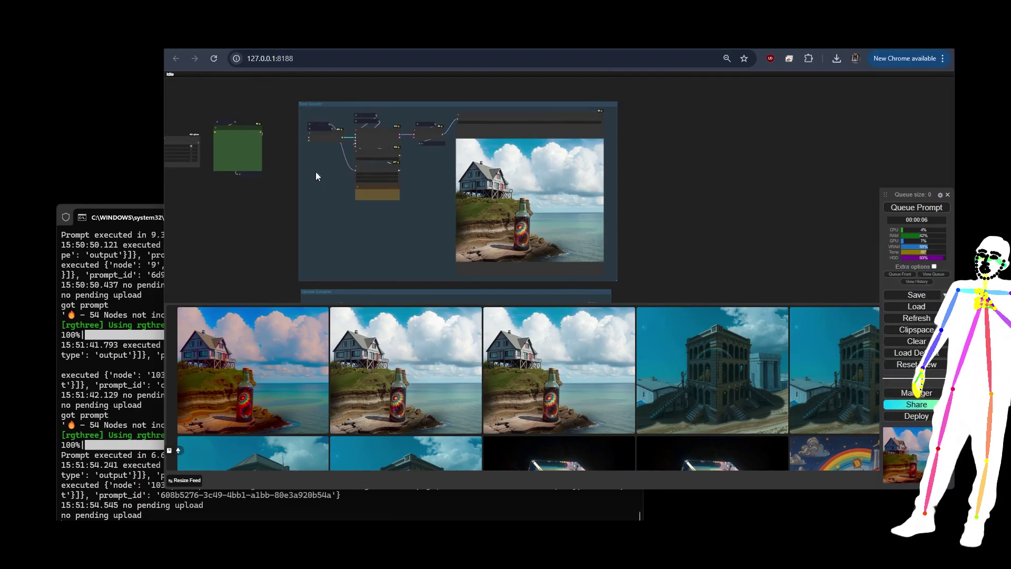
{"action": "scroll", "coordinate": [341, 125], "scroll_direction": "up", "scroll_amount": 7}
{"action": "scroll", "coordinate": [460, 219], "scroll_direction": "up", "scroll_amount": 5}
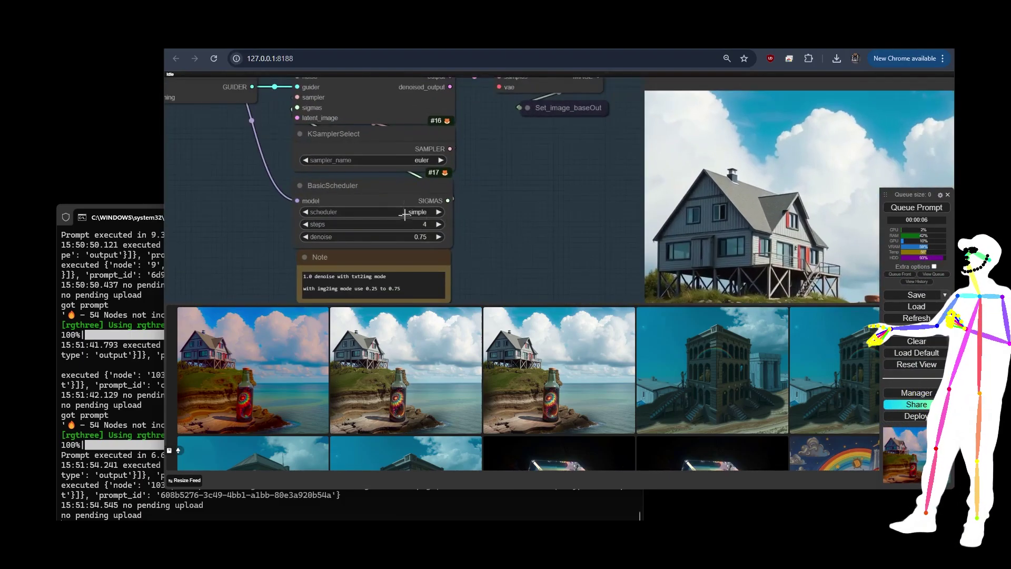
{"action": "scroll", "coordinate": [205, 181], "scroll_direction": "down", "scroll_amount": 10}
{"action": "left_click_drag", "start_coordinate": [209, 218], "coordinate": [273, 210]}
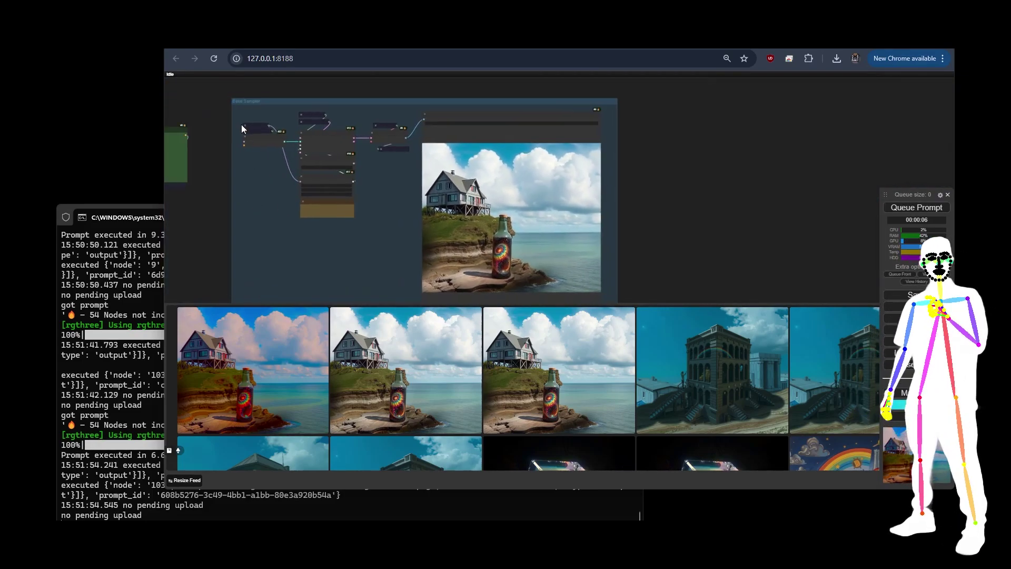
Box-select the Base Sampler nodes, paste a copy, and place it beside the original group
{"action": "left_click_drag", "start_coordinate": [246, 113], "coordinate": [573, 283]}
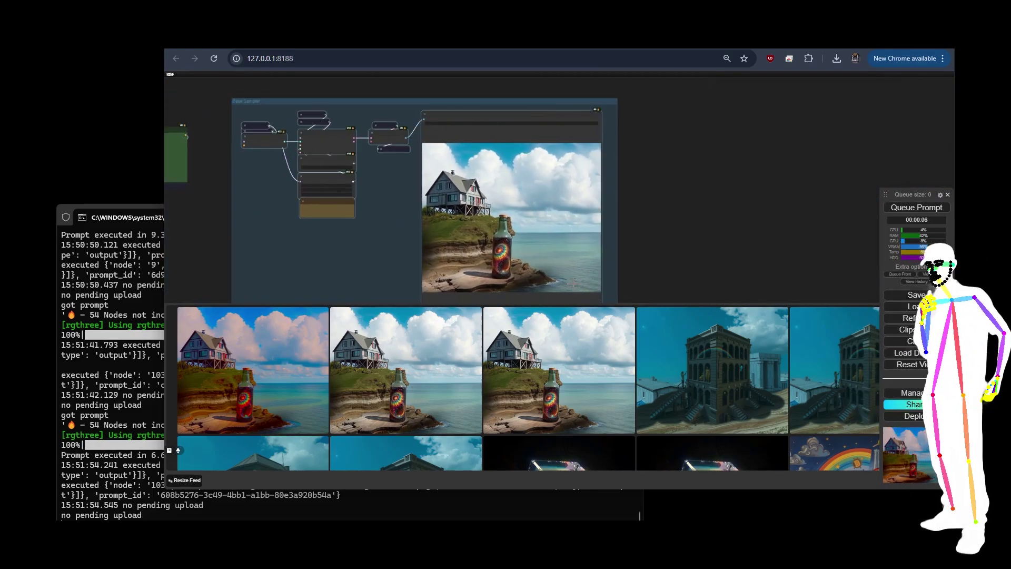
{"action": "key", "text": "ctrl+v"}
{"action": "left_click_drag", "start_coordinate": [824, 177], "coordinate": [729, 136]}
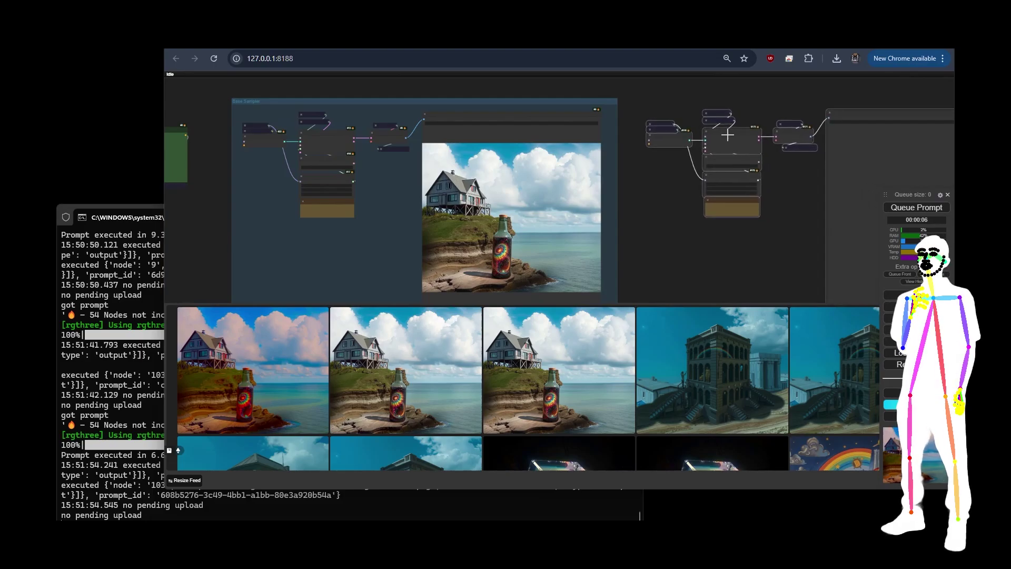
{"action": "scroll", "coordinate": [394, 164], "scroll_direction": "up", "scroll_amount": 5}
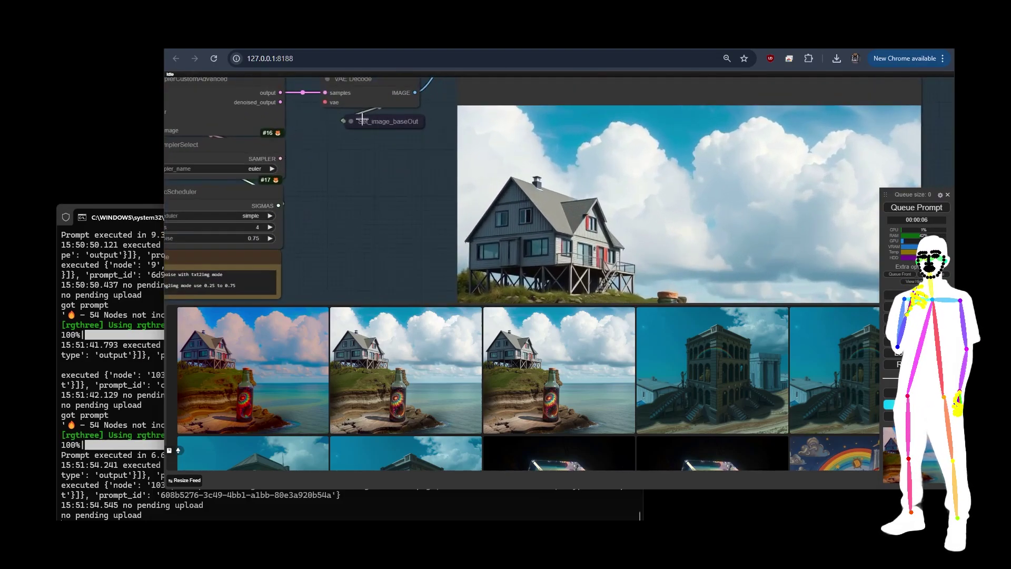
{"action": "scroll", "coordinate": [351, 176], "scroll_direction": "down", "scroll_amount": 4}
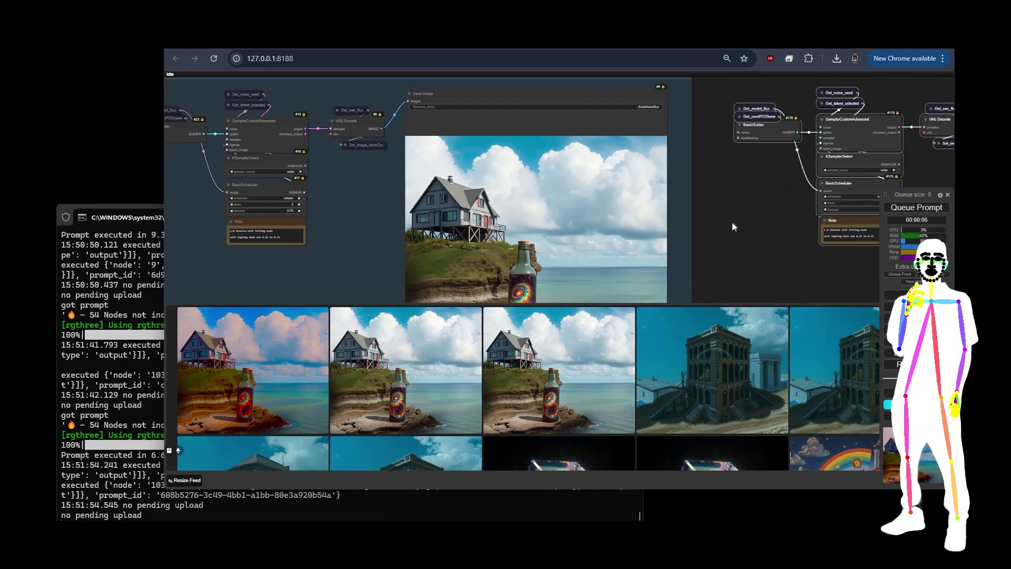
{"action": "left_click_drag", "start_coordinate": [733, 225], "coordinate": [525, 178]}
{"action": "scroll", "coordinate": [594, 119], "scroll_direction": "up", "scroll_amount": 3}
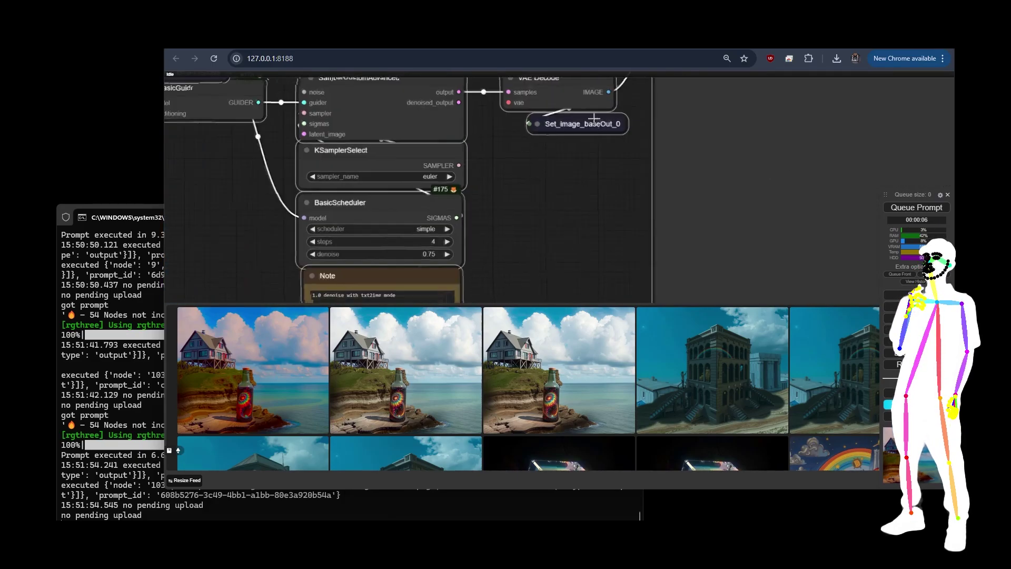
{"action": "scroll", "coordinate": [595, 119], "scroll_direction": "up", "scroll_amount": 1}
{"action": "left_click_drag", "start_coordinate": [560, 170], "coordinate": [547, 218]}
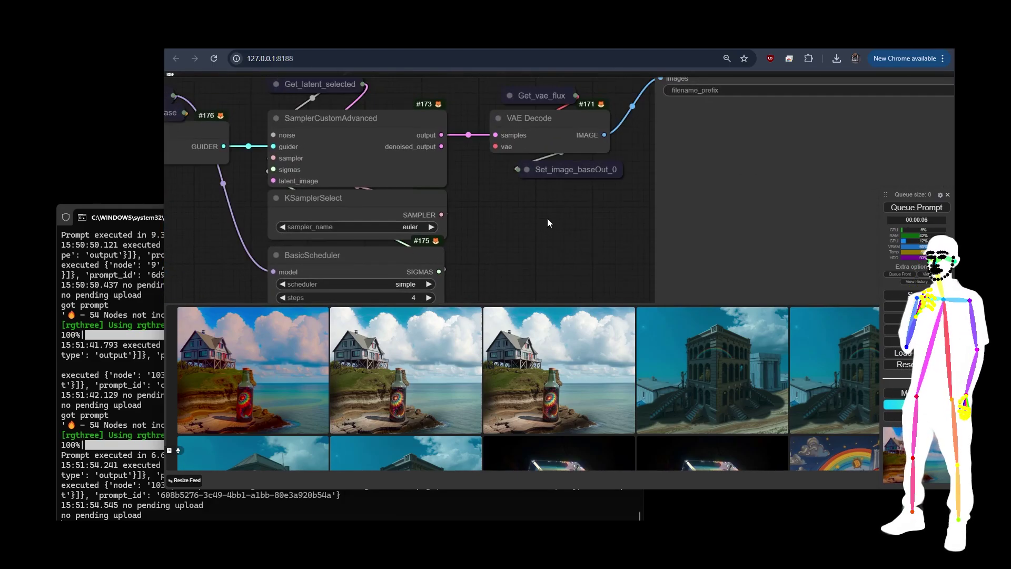
Rename the copy's image setter variable to image_samplerAlt1
{"action": "left_click", "coordinate": [519, 170]}
{"action": "left_click", "coordinate": [602, 199]}
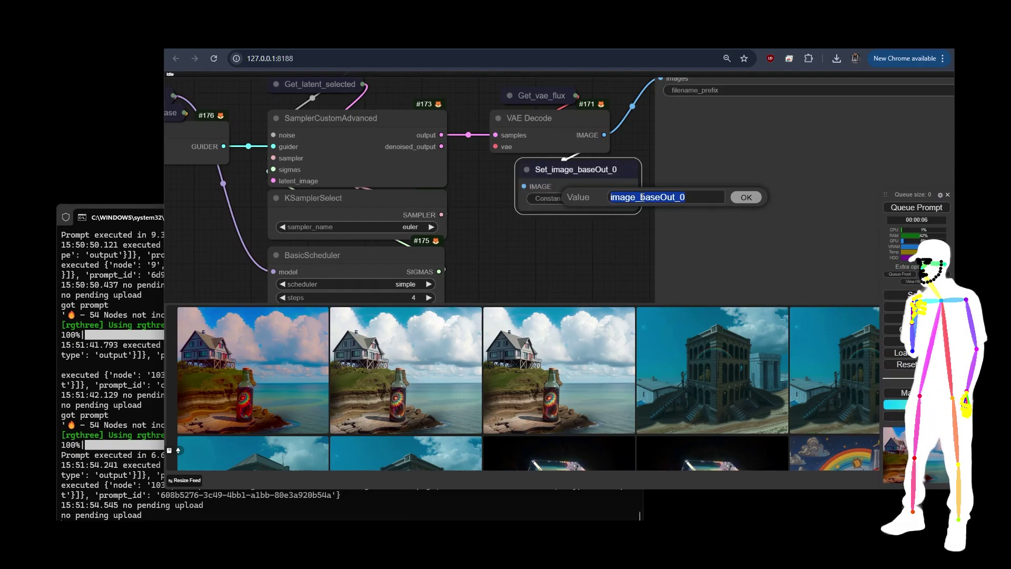
{"action": "left_click_drag", "start_coordinate": [642, 197], "coordinate": [714, 198]}
{"action": "type", "text": "s"}
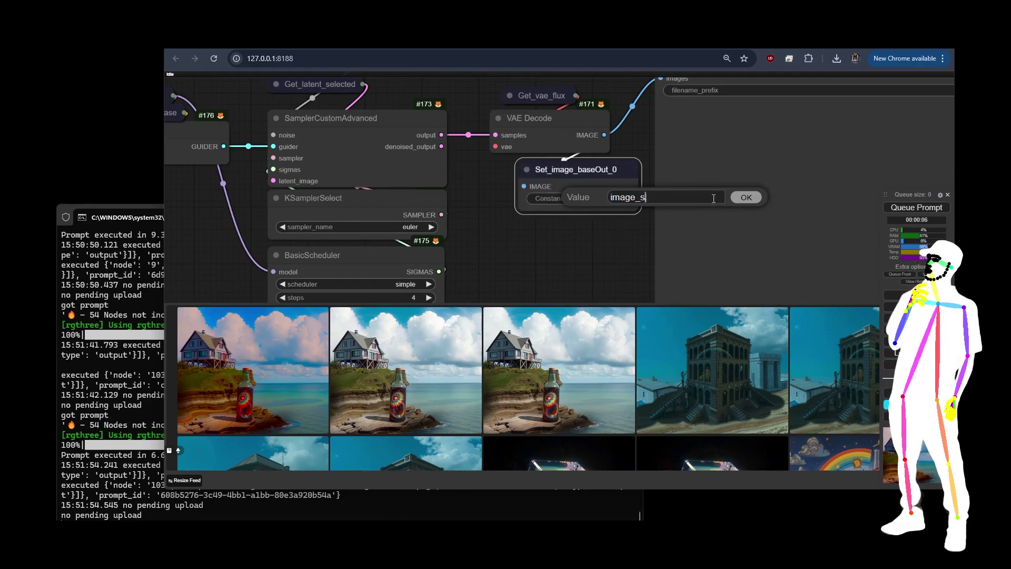
{"action": "type", "text": "amplerAlt1"}
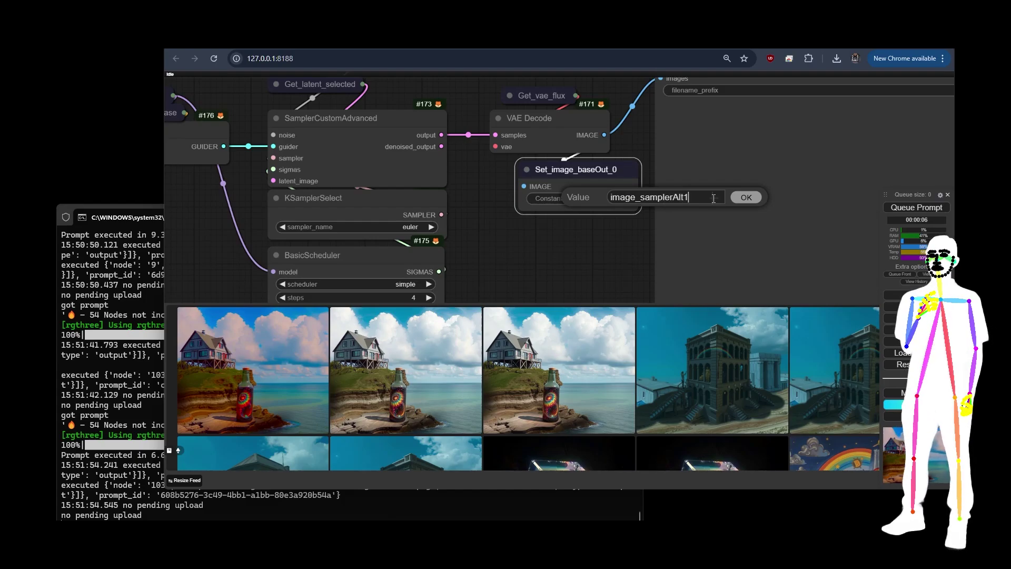
{"action": "key", "text": "Return"}
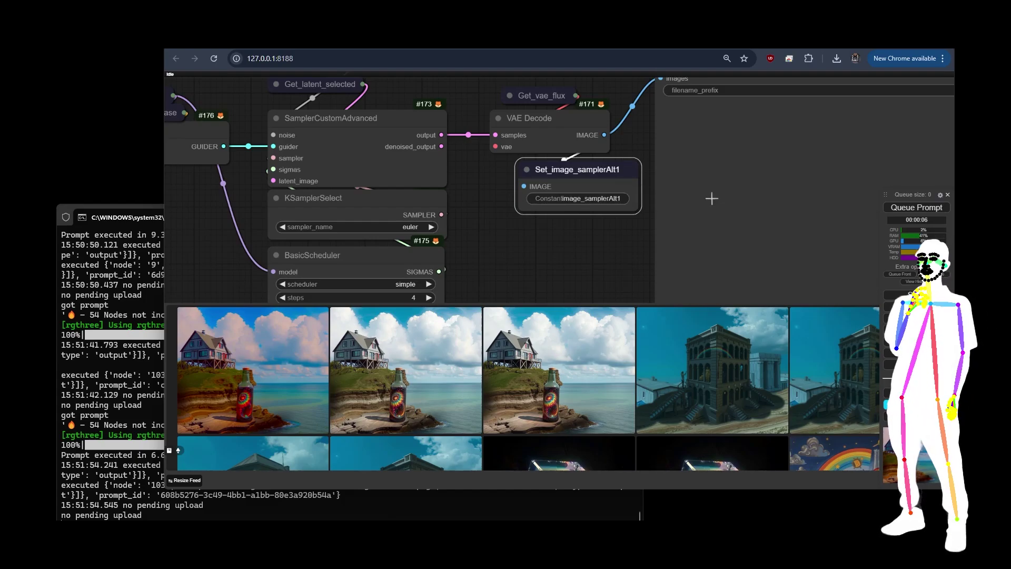
Set the copied group's sampler to euler_cfg_pp and its scheduler to sgm_uniform
{"action": "scroll", "coordinate": [600, 236], "scroll_direction": "down", "scroll_amount": 5}
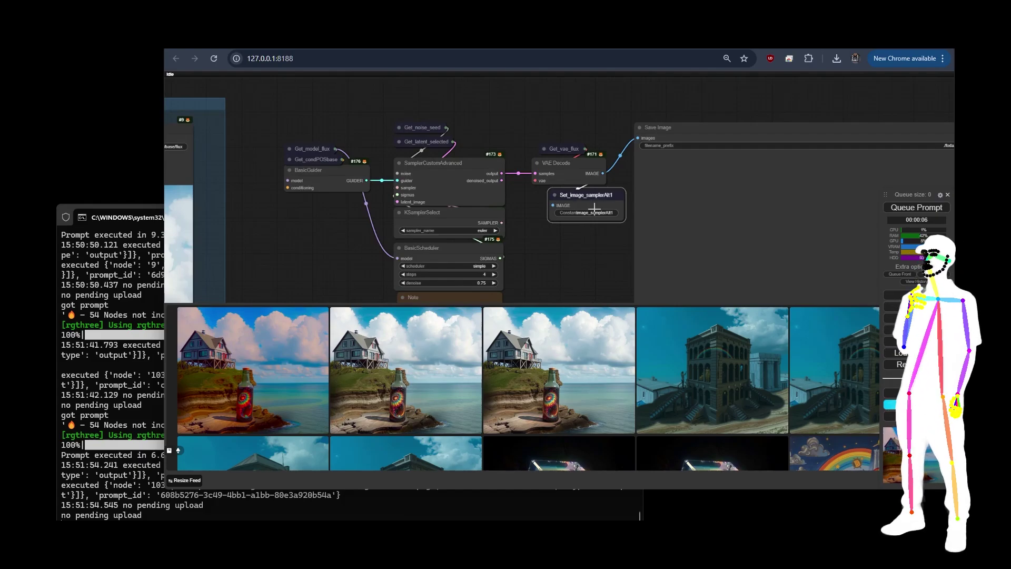
{"action": "scroll", "coordinate": [543, 239], "scroll_direction": "up", "scroll_amount": 6}
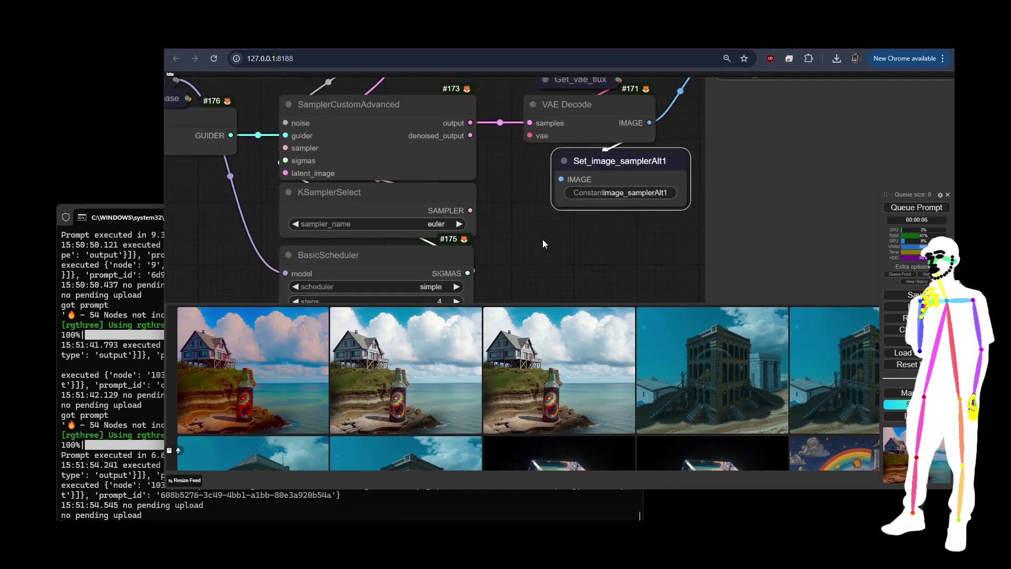
{"action": "left_click", "coordinate": [550, 161]}
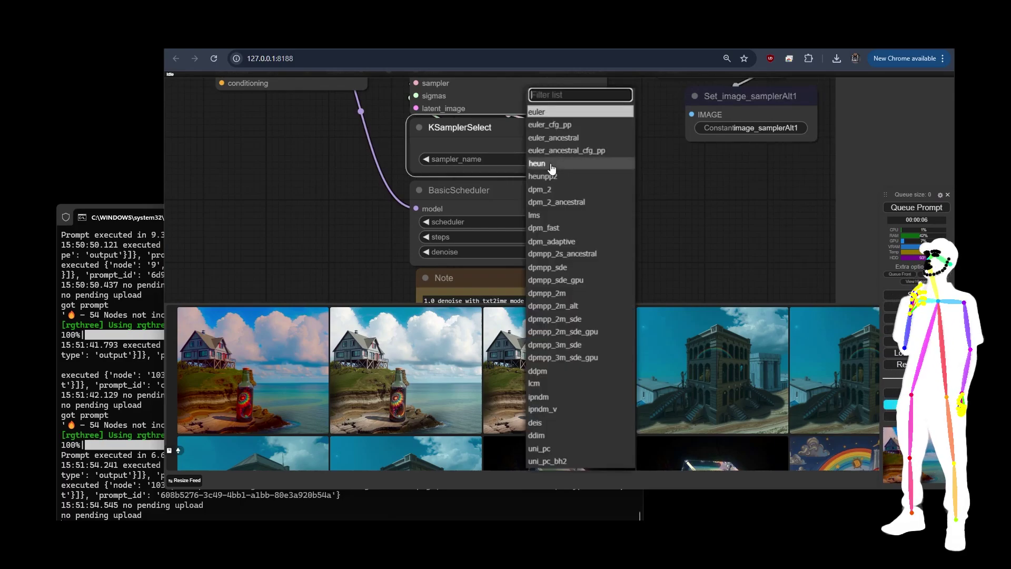
{"action": "left_click", "coordinate": [564, 127]}
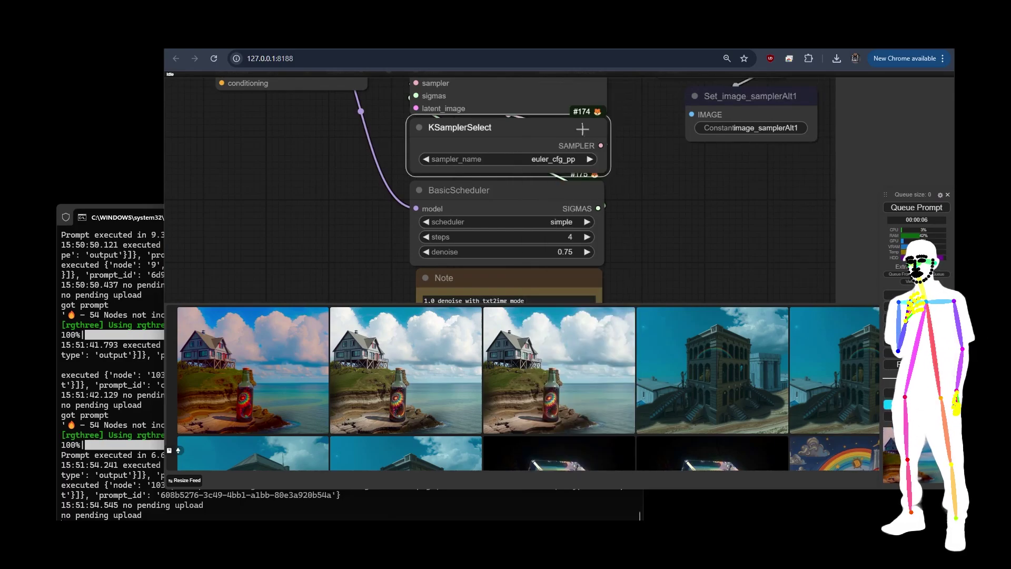
{"action": "left_click", "coordinate": [547, 222]}
{"action": "left_click", "coordinate": [559, 244]}
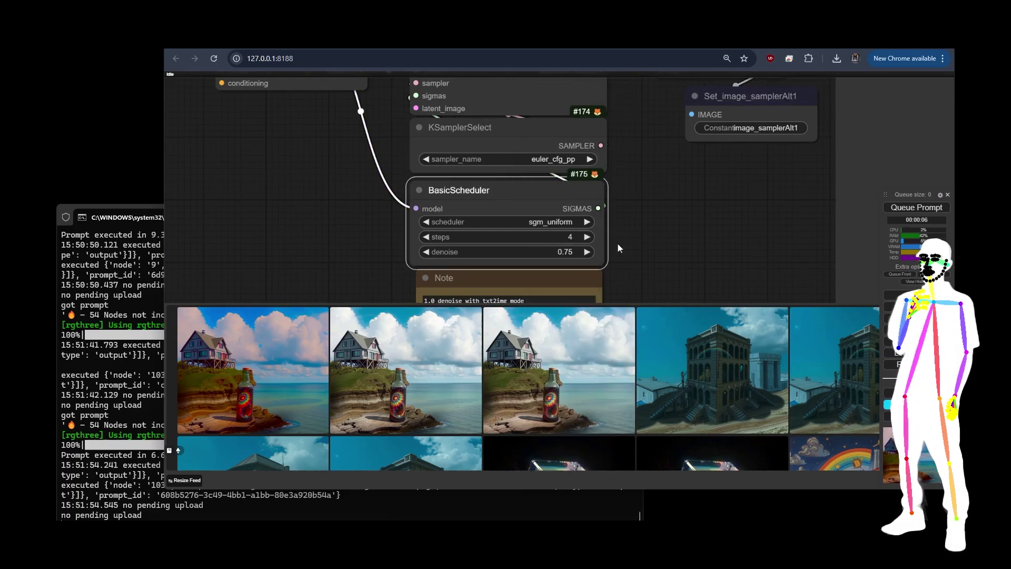
{"action": "scroll", "coordinate": [371, 207], "scroll_direction": "down", "scroll_amount": 5}
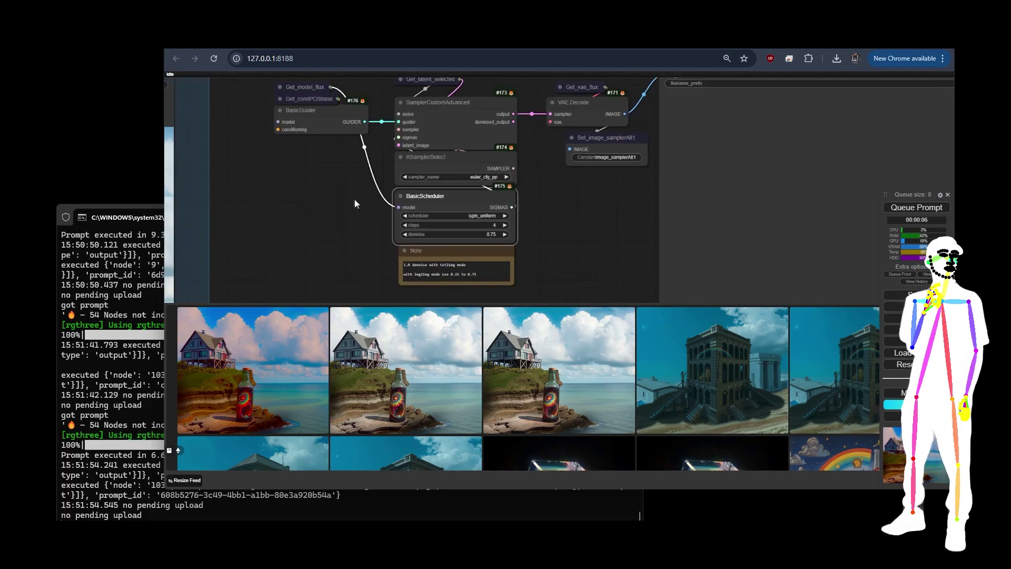
{"action": "left_click_drag", "start_coordinate": [312, 169], "coordinate": [358, 171]}
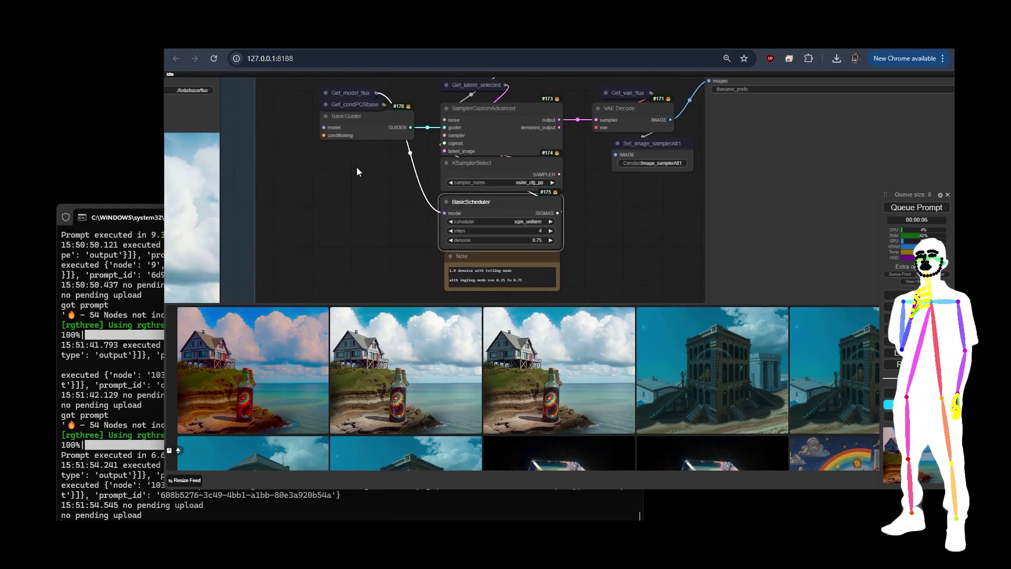
{"action": "scroll", "coordinate": [357, 171], "scroll_direction": "down", "scroll_amount": 3}
{"action": "left_click_drag", "start_coordinate": [322, 206], "coordinate": [802, 165]}
{"action": "left_click_drag", "start_coordinate": [401, 174], "coordinate": [548, 174]}
{"action": "left_click_drag", "start_coordinate": [391, 222], "coordinate": [593, 289]}
Run the txt2img workflow and watch the euler_cfg_pp copy render its streaky bottle image
{"action": "scroll", "coordinate": [279, 138], "scroll_direction": "up", "scroll_amount": 4}
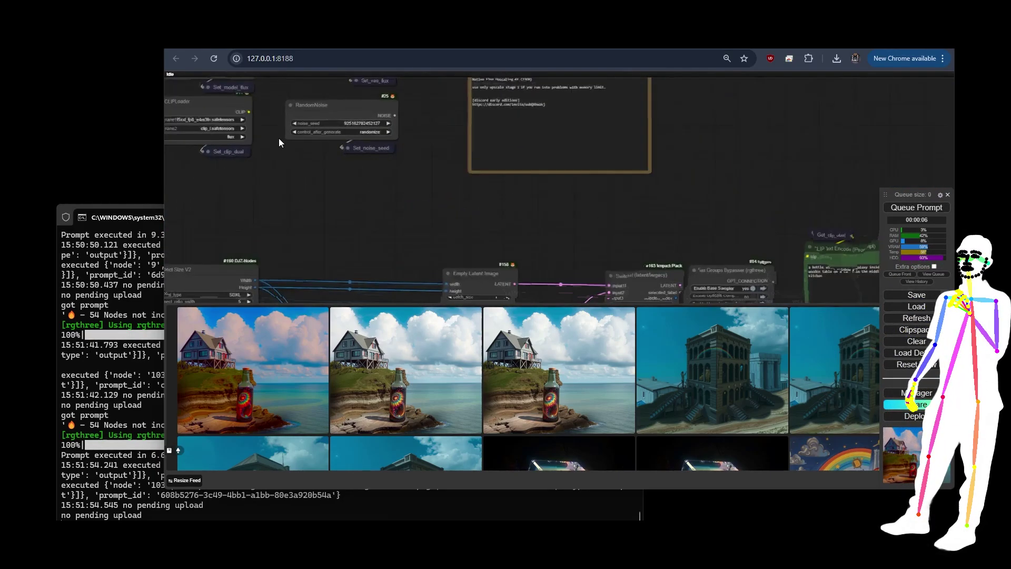
{"action": "scroll", "coordinate": [287, 142], "scroll_direction": "down", "scroll_amount": 4}
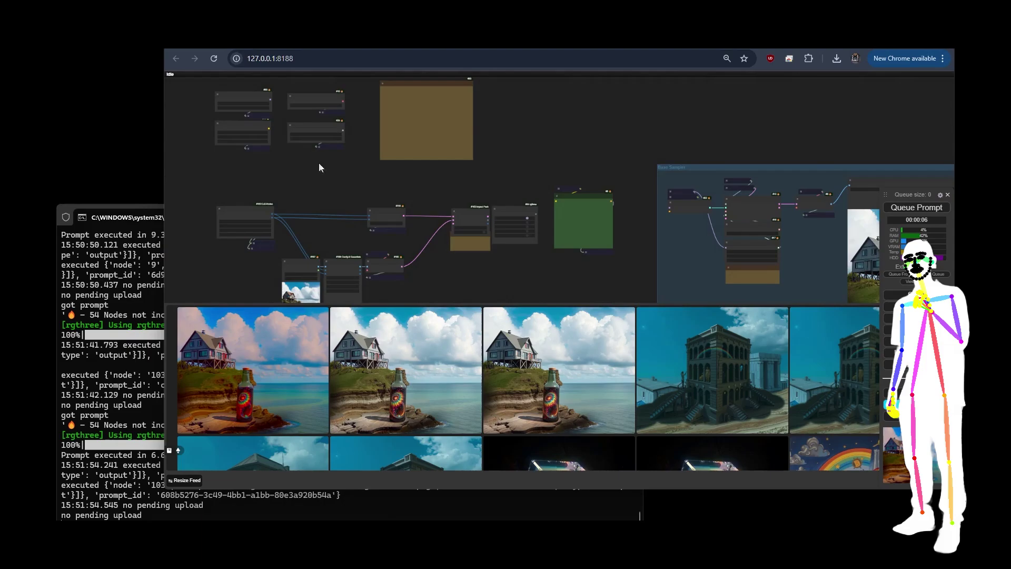
{"action": "left_click_drag", "start_coordinate": [320, 168], "coordinate": [361, 132]}
{"action": "left_click", "coordinate": [928, 209]}
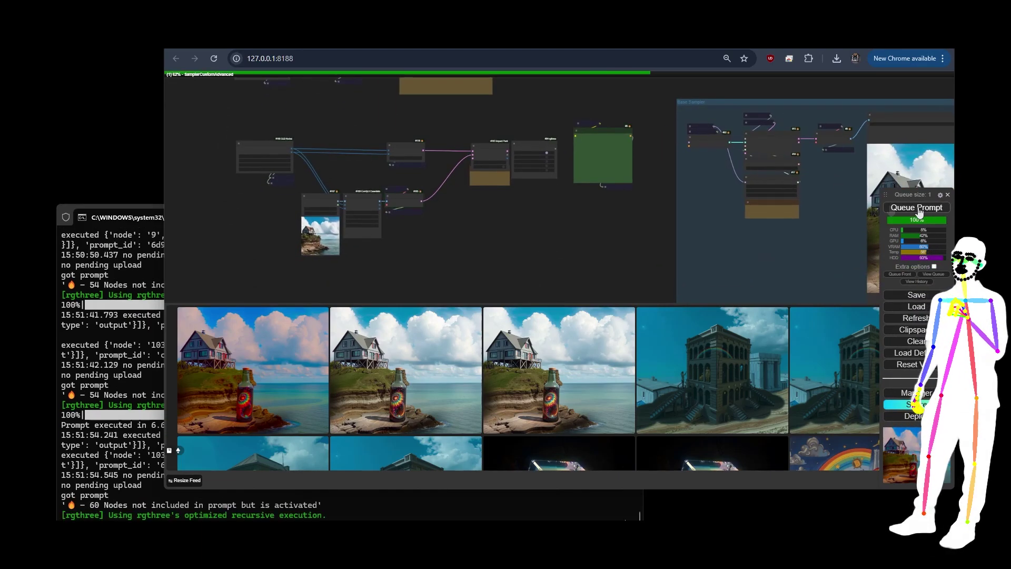
{"action": "scroll", "coordinate": [484, 246], "scroll_direction": "down", "scroll_amount": 3}
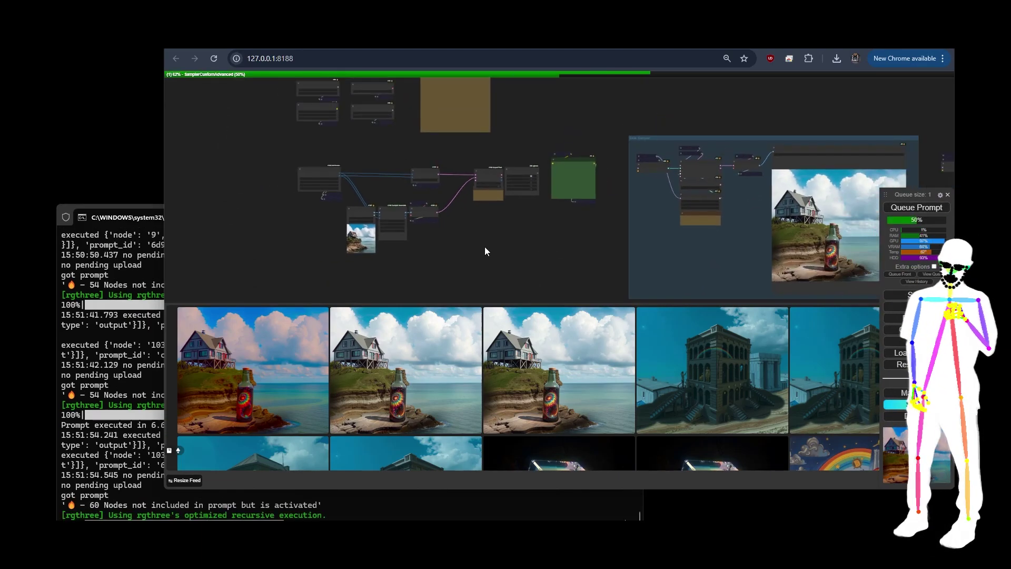
{"action": "scroll", "coordinate": [487, 248], "scroll_direction": "down", "scroll_amount": 3}
{"action": "left_click_drag", "start_coordinate": [487, 247], "coordinate": [441, 242]}
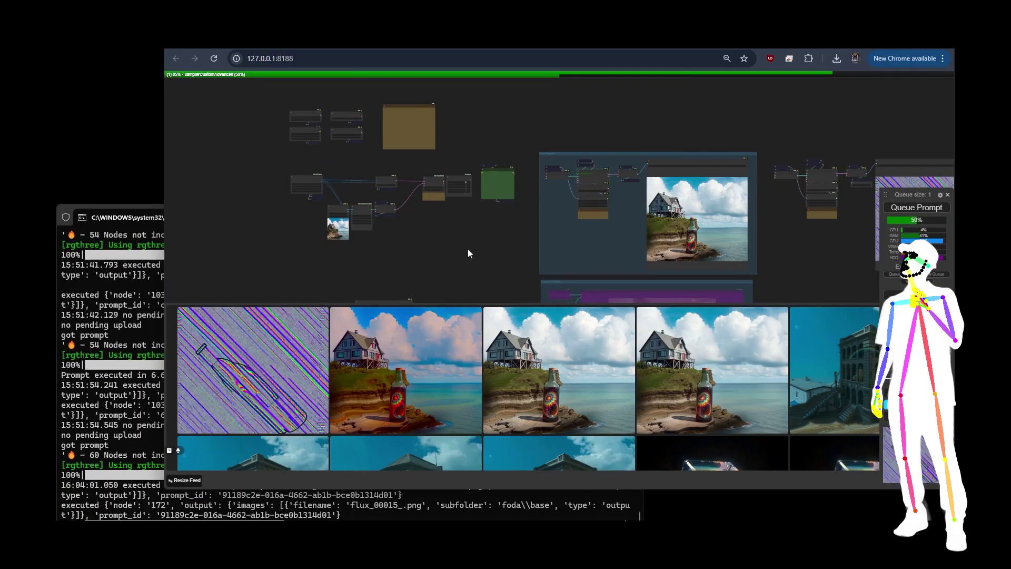
{"action": "left_click_drag", "start_coordinate": [507, 241], "coordinate": [305, 235]}
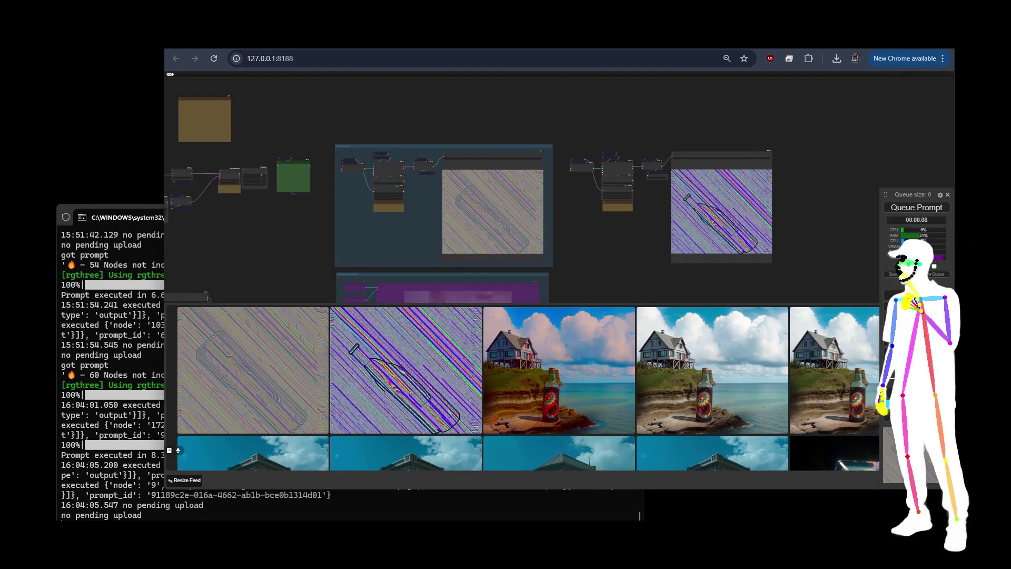
Set the latent Switch select to 2 (img2img) and rerun for a cliff-house image
{"action": "scroll", "coordinate": [572, 201], "scroll_direction": "up", "scroll_amount": 3}
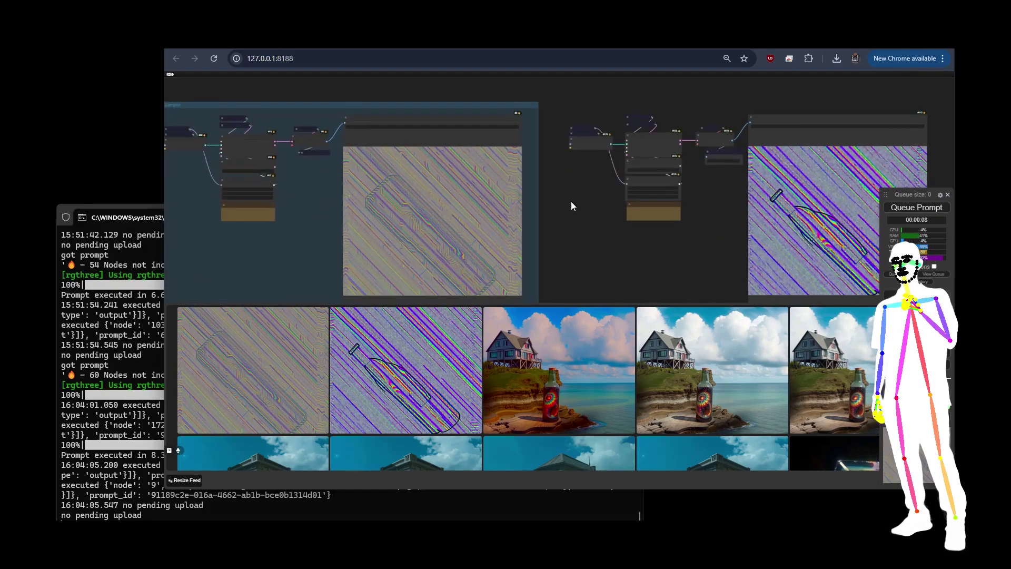
{"action": "scroll", "coordinate": [694, 242], "scroll_direction": "down", "scroll_amount": 4}
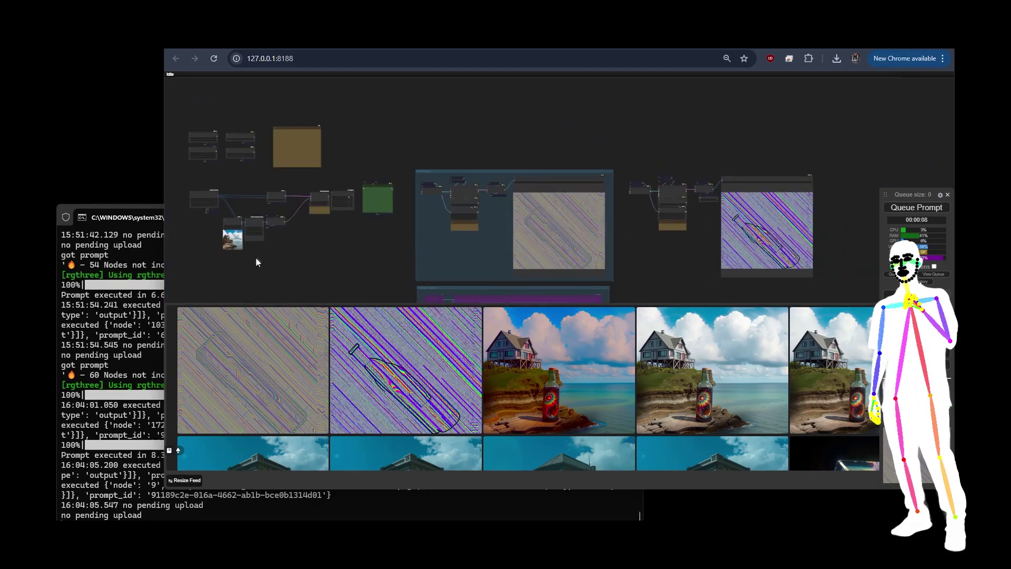
{"action": "scroll", "coordinate": [271, 208], "scroll_direction": "up", "scroll_amount": 5}
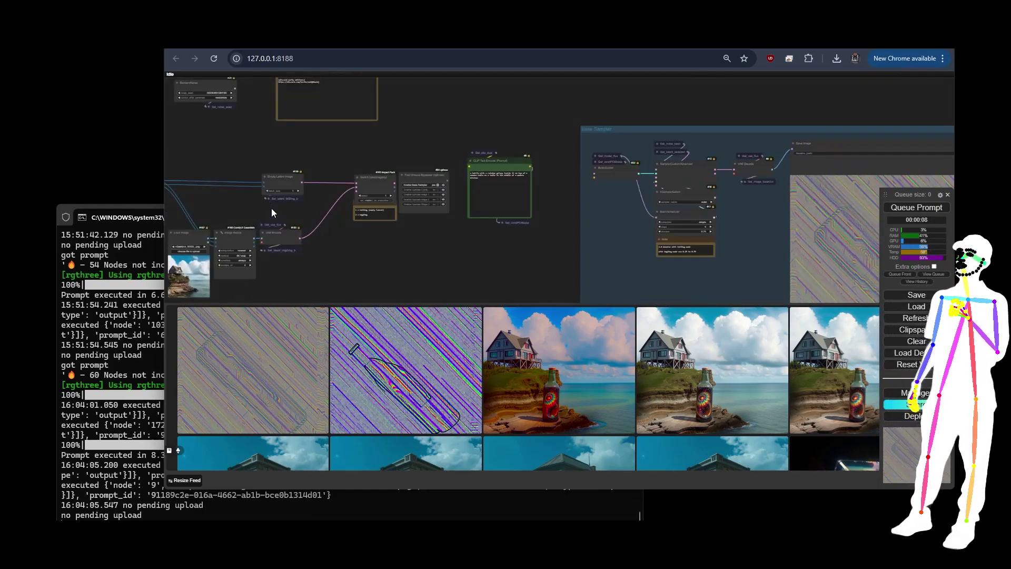
{"action": "scroll", "coordinate": [343, 208], "scroll_direction": "up", "scroll_amount": 5}
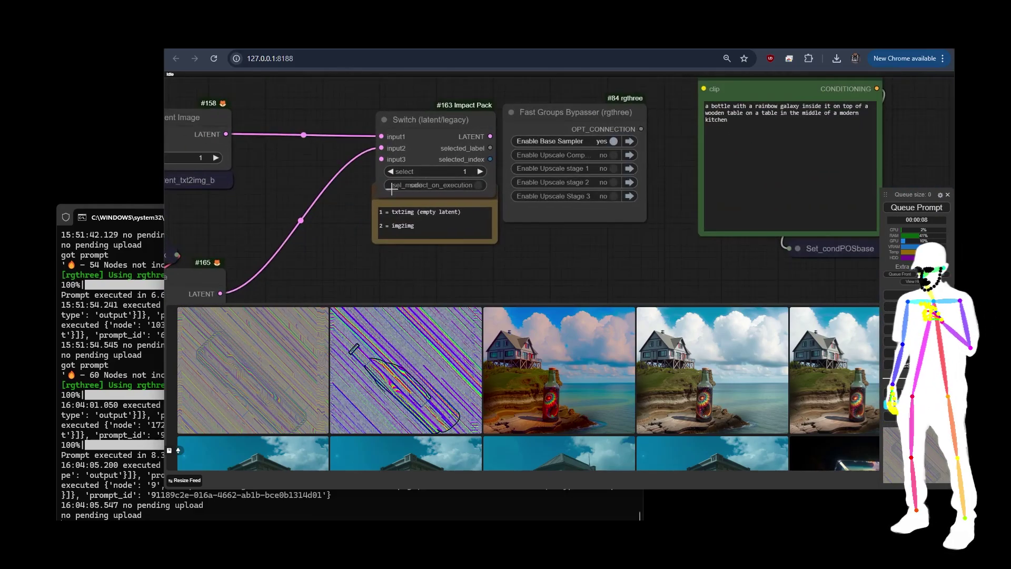
{"action": "left_click", "coordinate": [480, 172]}
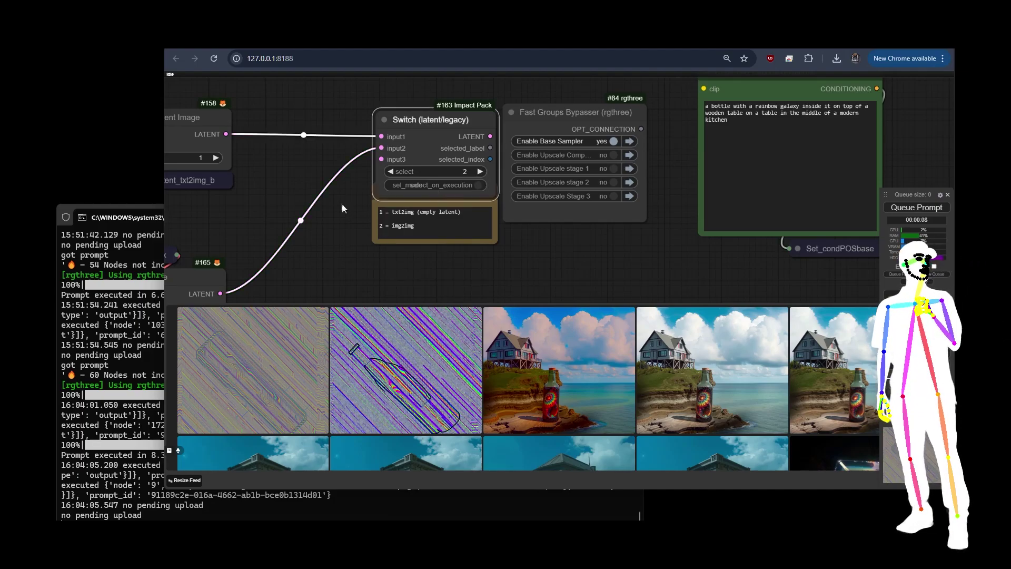
{"action": "scroll", "coordinate": [293, 202], "scroll_direction": "down", "scroll_amount": 5}
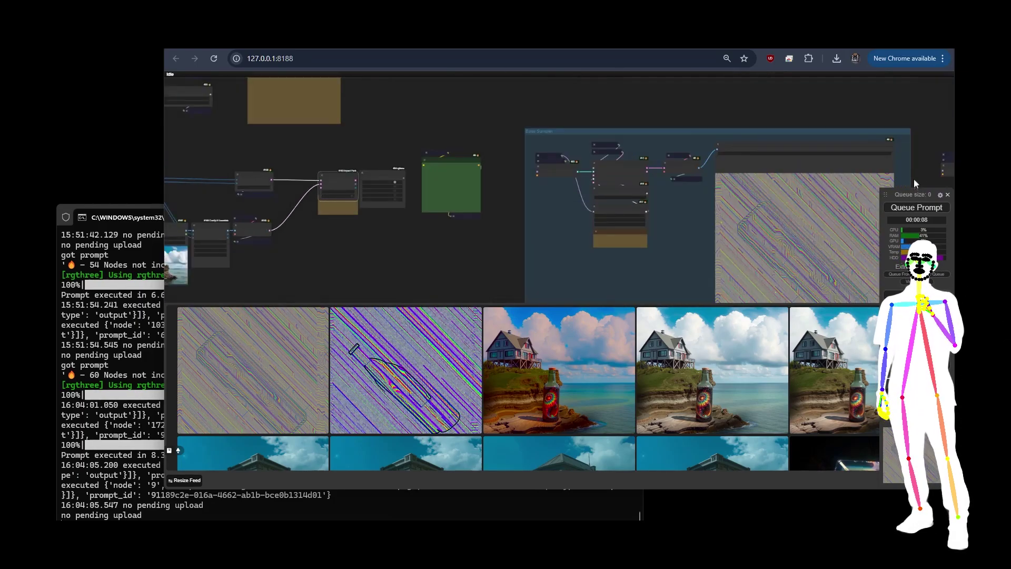
{"action": "left_click", "coordinate": [918, 209]}
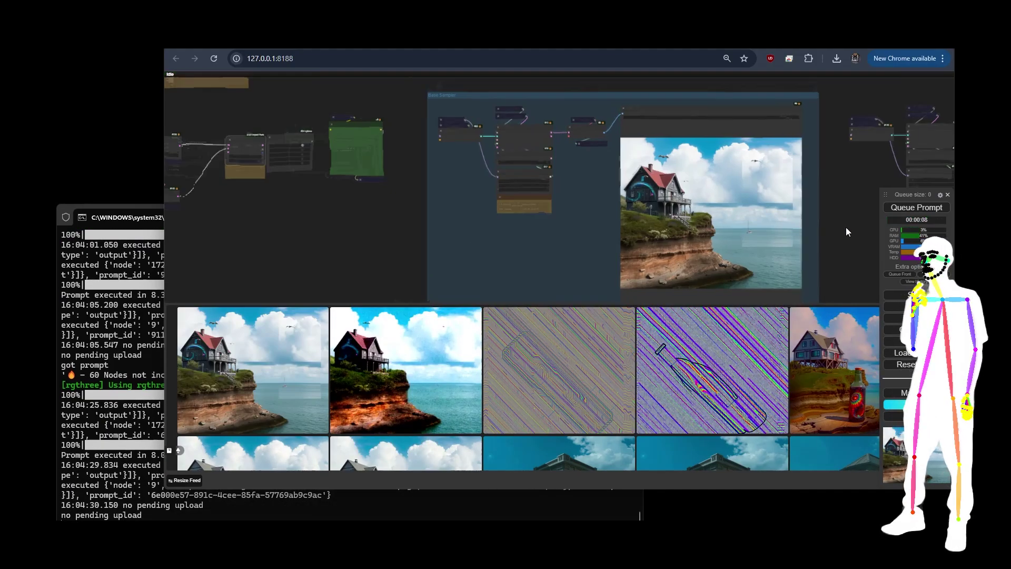
Pan past the base sampler group to inspect the Load Image and Image Resize nodes
{"action": "scroll", "coordinate": [846, 232], "scroll_direction": "up", "scroll_amount": 7}
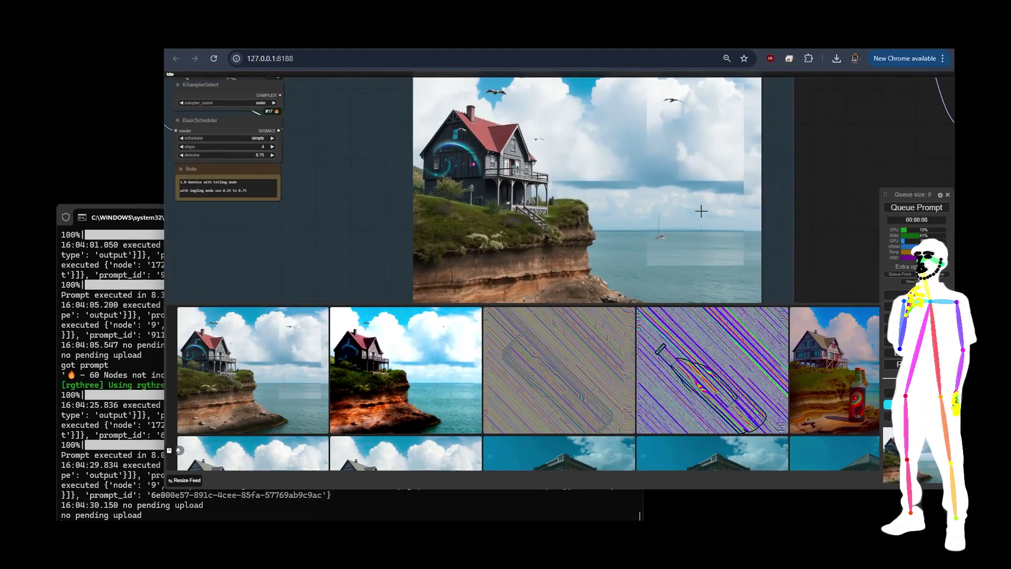
{"action": "scroll", "coordinate": [798, 226], "scroll_direction": "up", "scroll_amount": 1}
{"action": "scroll", "coordinate": [799, 222], "scroll_direction": "down", "scroll_amount": 5}
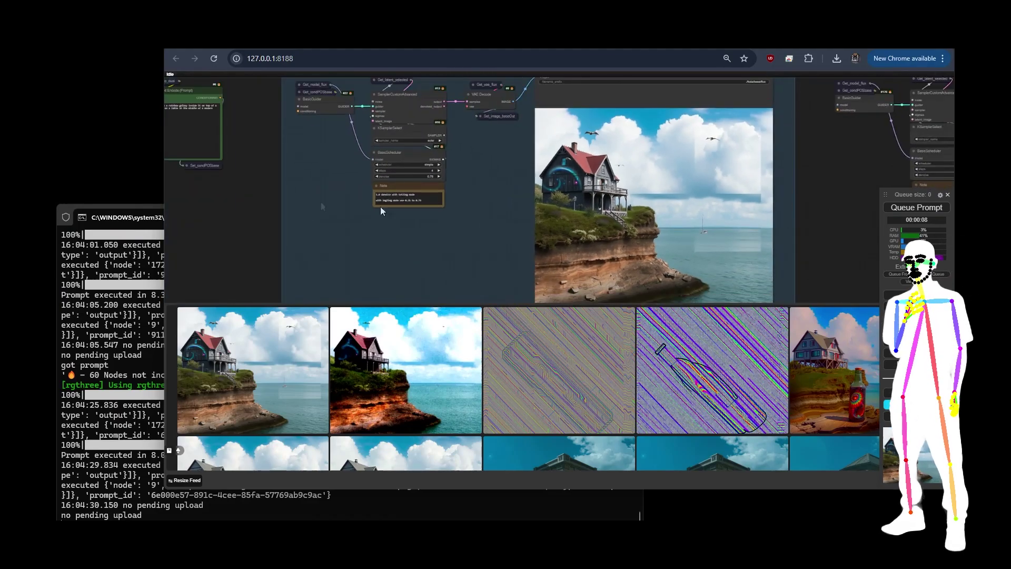
{"action": "left_click_drag", "start_coordinate": [331, 143], "coordinate": [429, 150]}
{"action": "scroll", "coordinate": [438, 153], "scroll_direction": "down", "scroll_amount": 6}
{"action": "scroll", "coordinate": [426, 188], "scroll_direction": "up", "scroll_amount": 3}
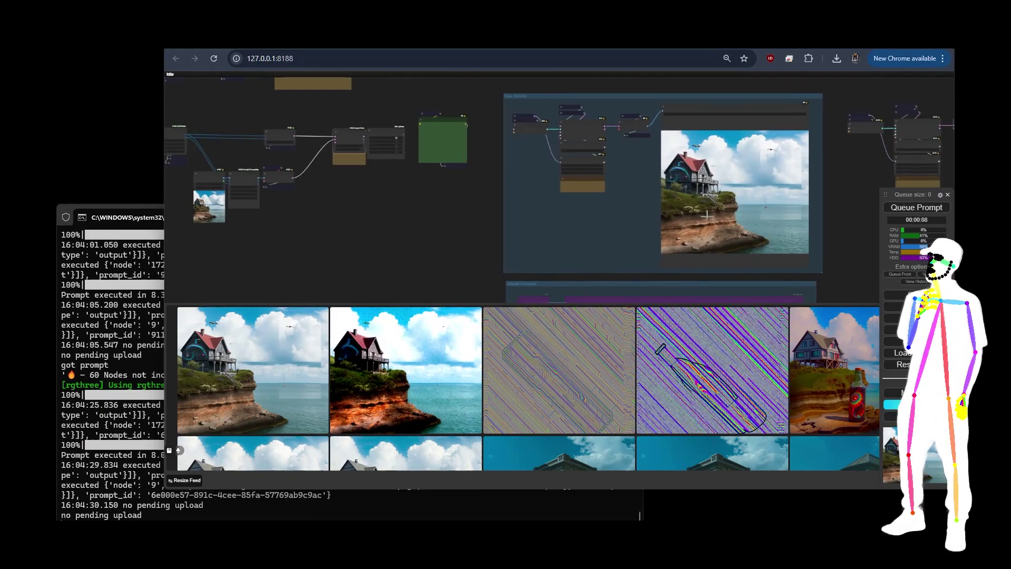
{"action": "left_click_drag", "start_coordinate": [266, 233], "coordinate": [390, 201]}
{"action": "scroll", "coordinate": [416, 190], "scroll_direction": "up", "scroll_amount": 5}
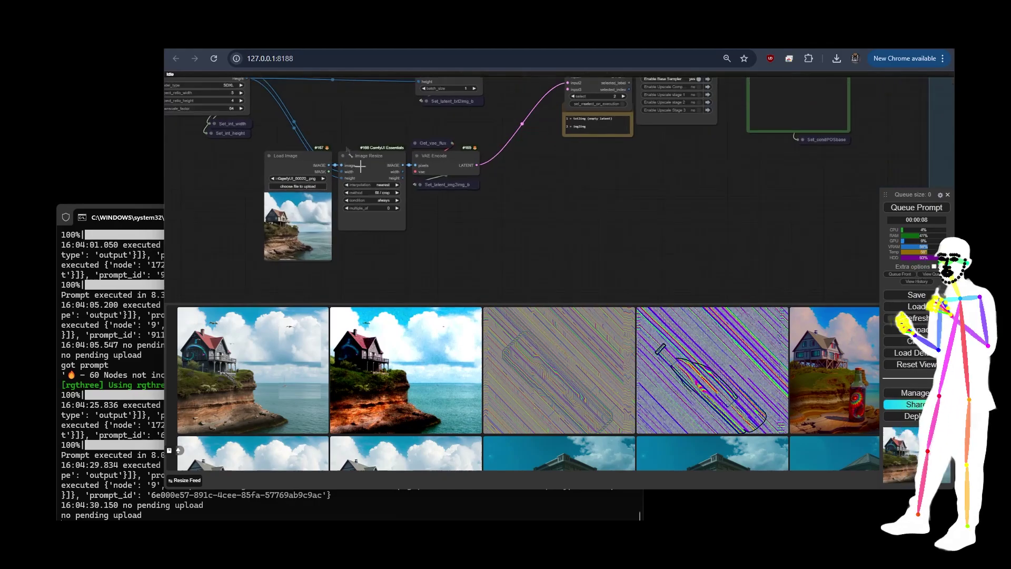
{"action": "left_click_drag", "start_coordinate": [354, 124], "coordinate": [443, 134]}
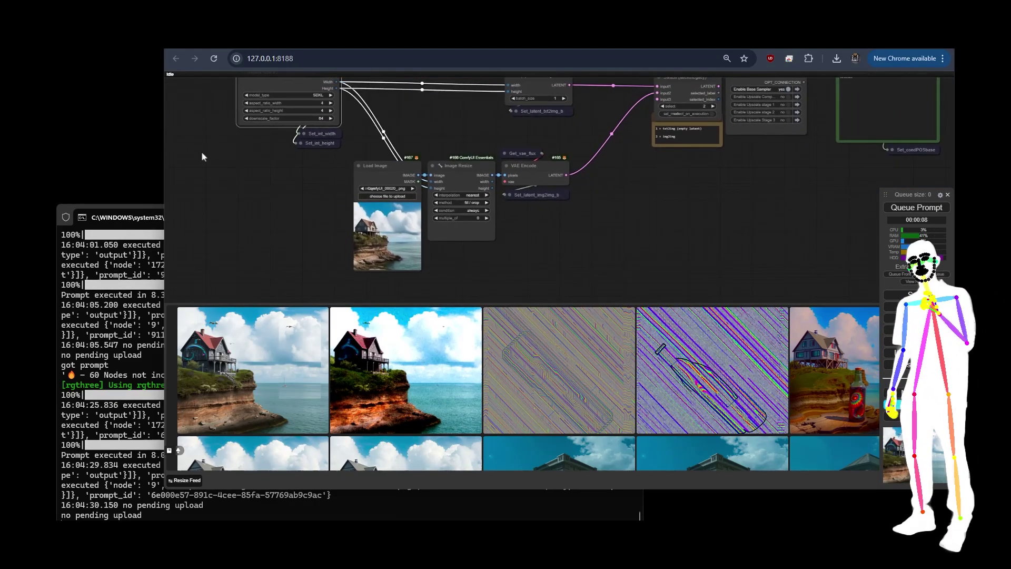
{"action": "scroll", "coordinate": [205, 154], "scroll_direction": "down", "scroll_amount": 7}
{"action": "scroll", "coordinate": [207, 156], "scroll_direction": "down", "scroll_amount": 3}
Rerun the img2img workflow and follow each sampler's preview as it renders
{"action": "left_click", "coordinate": [917, 207]}
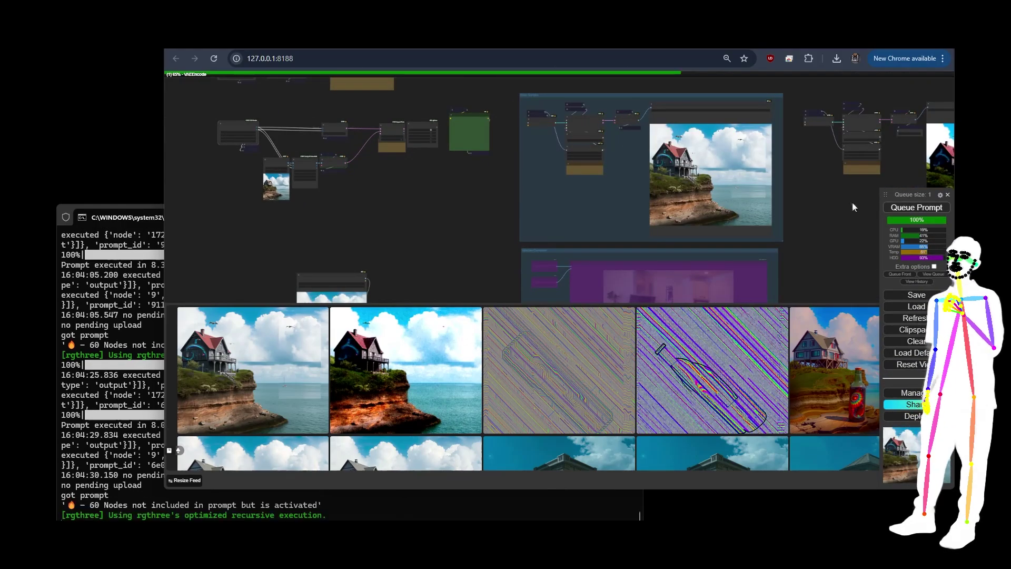
{"action": "left_click_drag", "start_coordinate": [778, 202], "coordinate": [671, 199]}
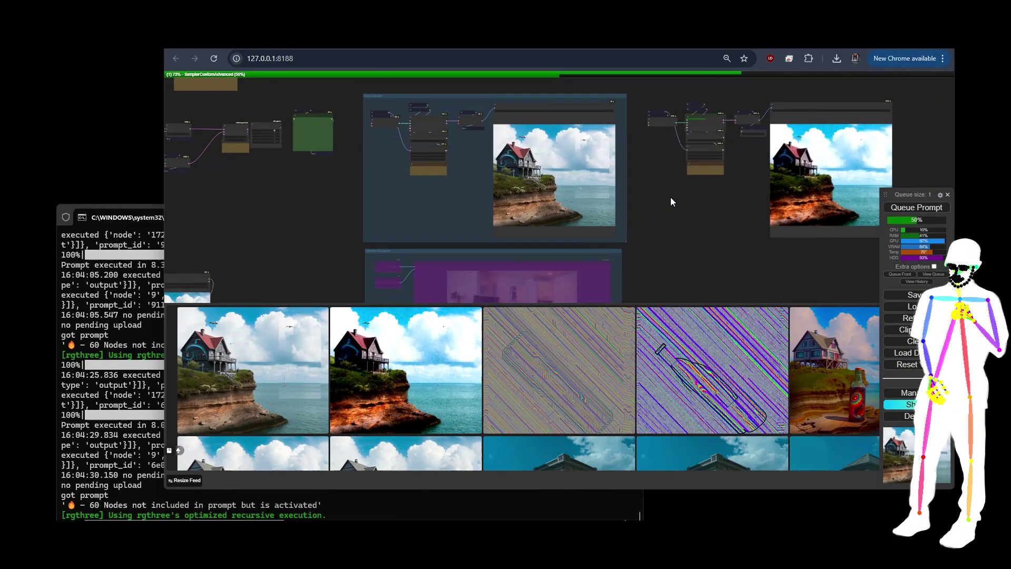
{"action": "scroll", "coordinate": [743, 166], "scroll_direction": "up", "scroll_amount": 7}
{"action": "left_click_drag", "start_coordinate": [745, 167], "coordinate": [531, 205]}
{"action": "scroll", "coordinate": [530, 203], "scroll_direction": "down", "scroll_amount": 2}
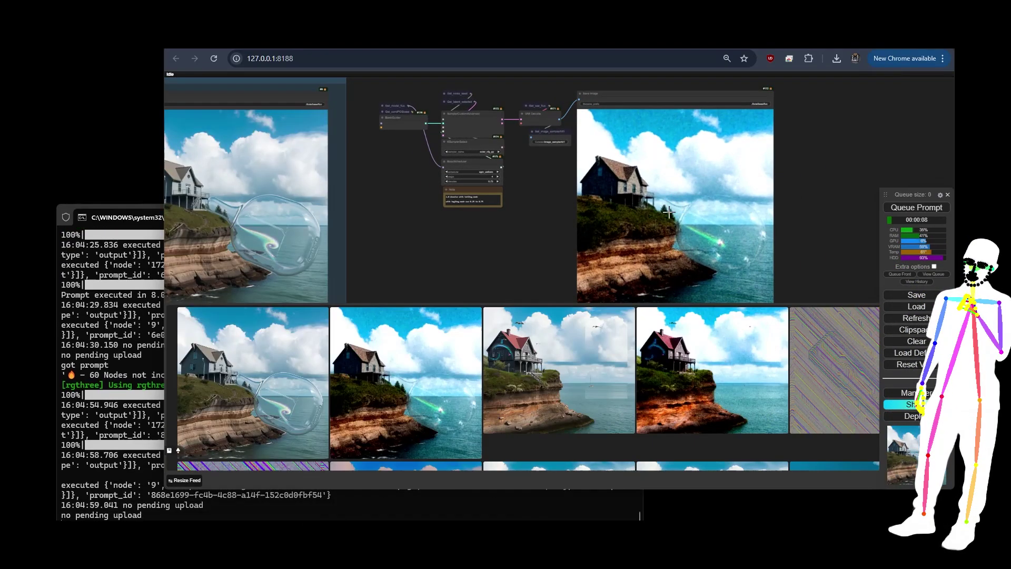
{"action": "left_click_drag", "start_coordinate": [398, 246], "coordinate": [718, 232]}
{"action": "scroll", "coordinate": [537, 200], "scroll_direction": "up", "scroll_amount": 3}
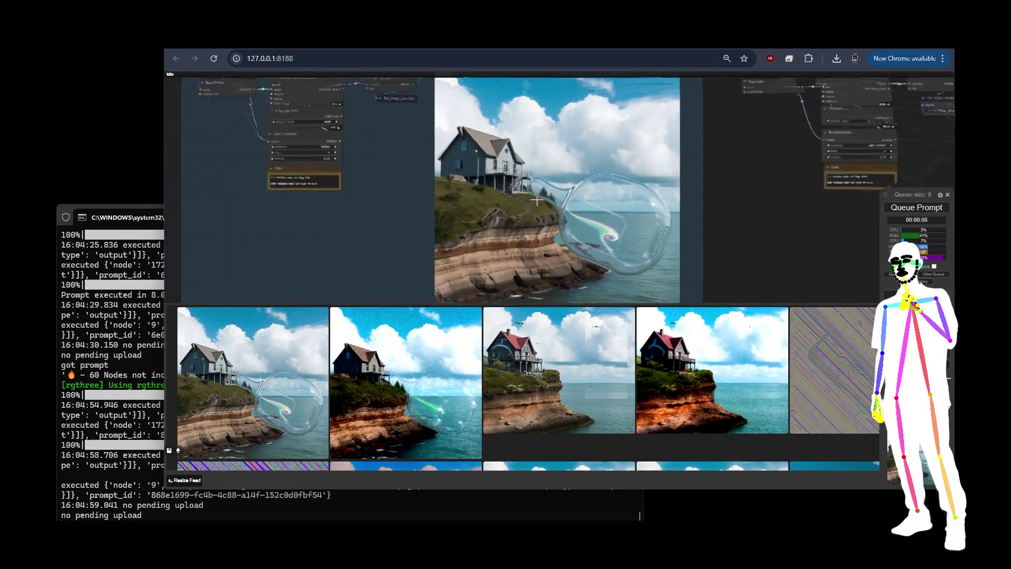
{"action": "scroll", "coordinate": [606, 208], "scroll_direction": "down", "scroll_amount": 2}
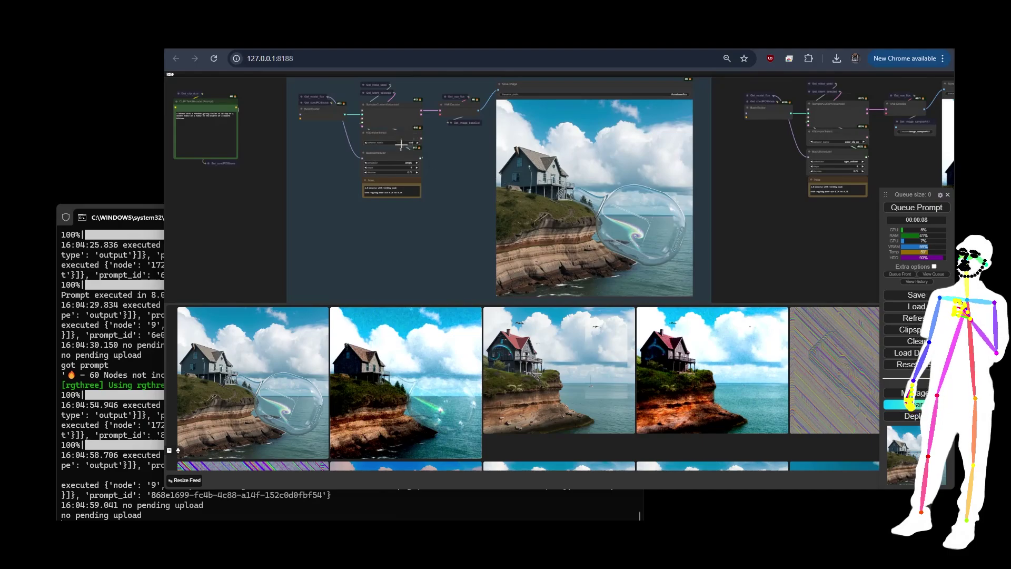
{"action": "left_click_drag", "start_coordinate": [712, 190], "coordinate": [560, 206]}
{"action": "left_click_drag", "start_coordinate": [932, 158], "coordinate": [690, 159]}
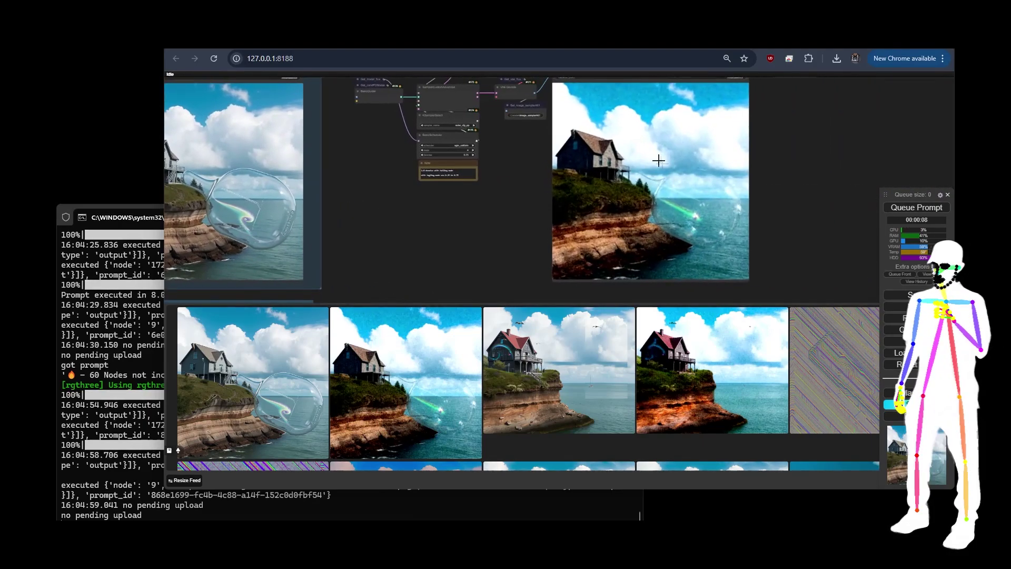
{"action": "scroll", "coordinate": [744, 127], "scroll_direction": "up", "scroll_amount": 1}
{"action": "scroll", "coordinate": [744, 128], "scroll_direction": "up", "scroll_amount": 1}
{"action": "scroll", "coordinate": [680, 152], "scroll_direction": "down", "scroll_amount": 2}
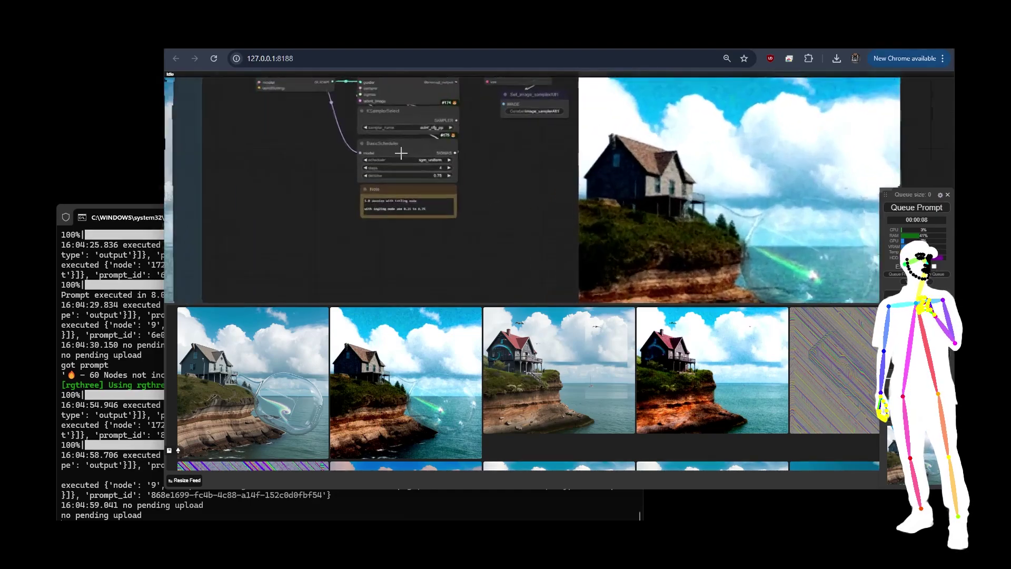
{"action": "scroll", "coordinate": [387, 151], "scroll_direction": "up", "scroll_amount": 5}
{"action": "scroll", "coordinate": [580, 196], "scroll_direction": "down", "scroll_amount": 5}
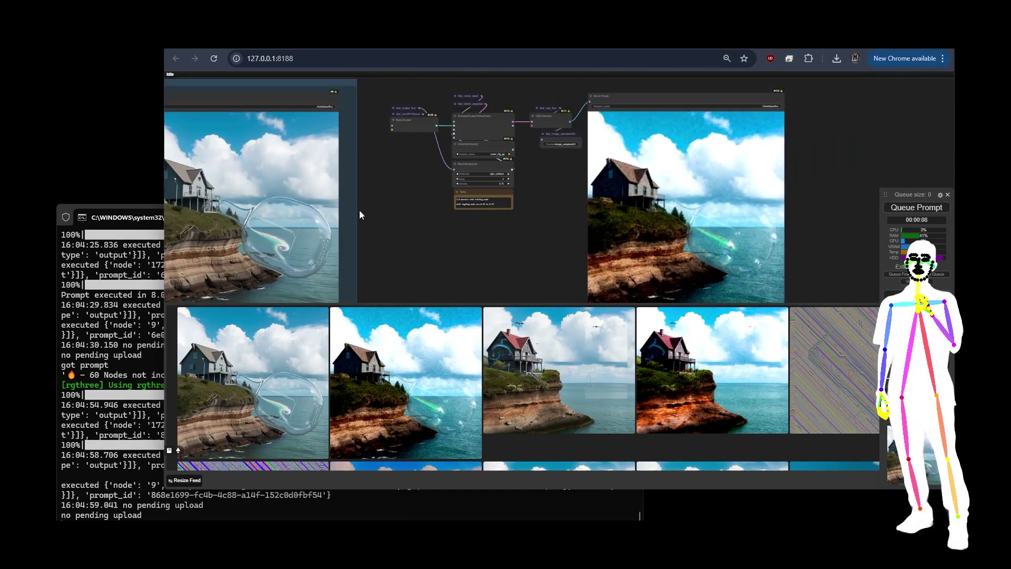
{"action": "left_click_drag", "start_coordinate": [394, 207], "coordinate": [714, 182]}
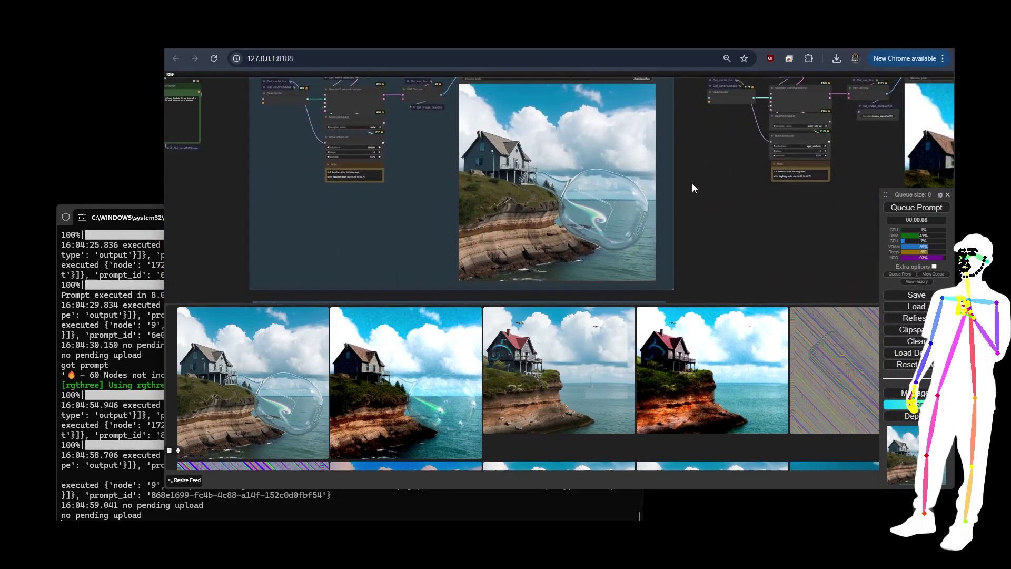
{"action": "scroll", "coordinate": [599, 199], "scroll_direction": "up", "scroll_amount": 6}
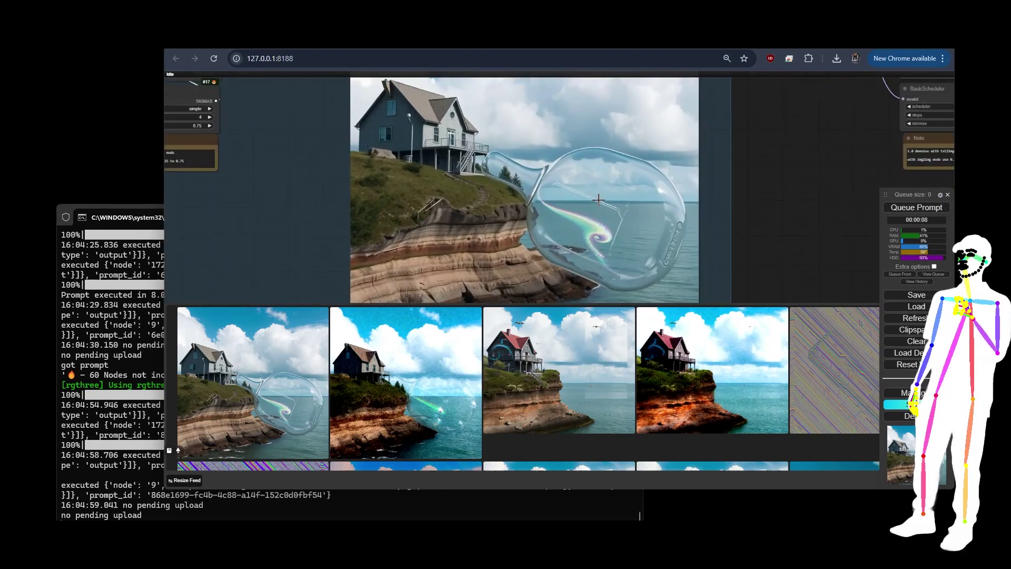
{"action": "scroll", "coordinate": [599, 199], "scroll_direction": "down", "scroll_amount": 6}
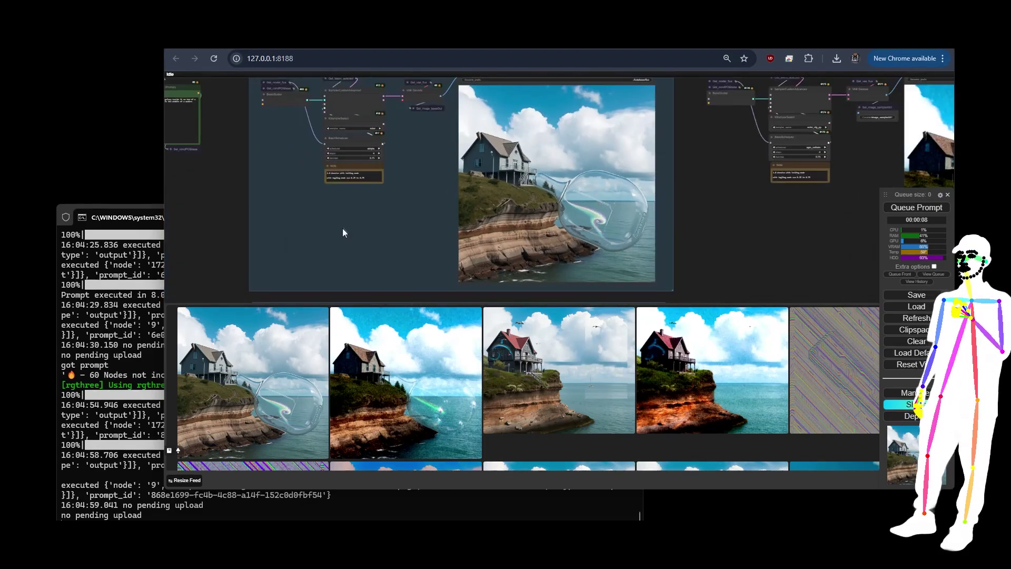
{"action": "left_click_drag", "start_coordinate": [335, 206], "coordinate": [817, 259]}
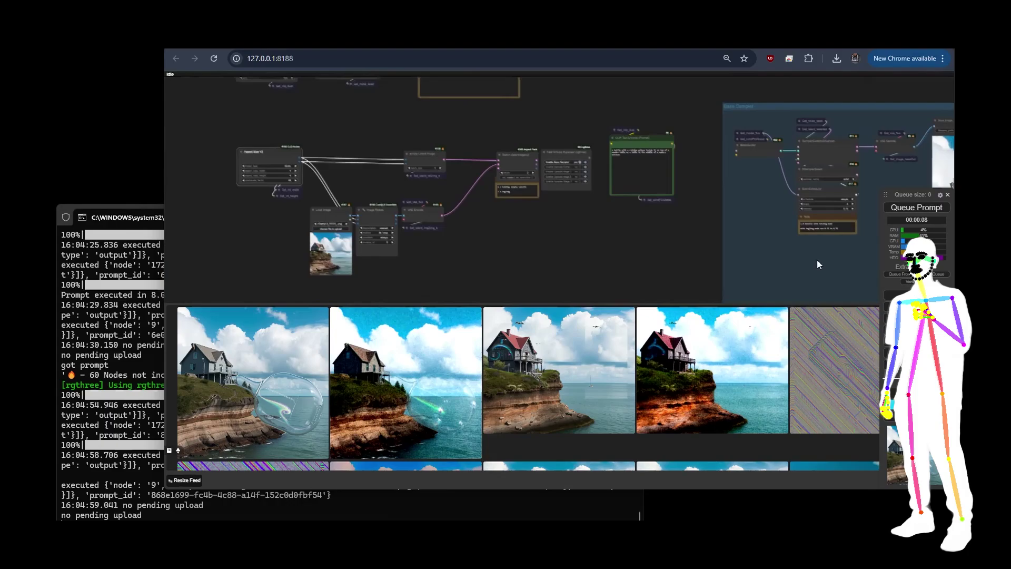
Queue another run of the current workflow
{"action": "scroll", "coordinate": [473, 223], "scroll_direction": "up", "scroll_amount": 6}
{"action": "scroll", "coordinate": [501, 239], "scroll_direction": "down", "scroll_amount": 2}
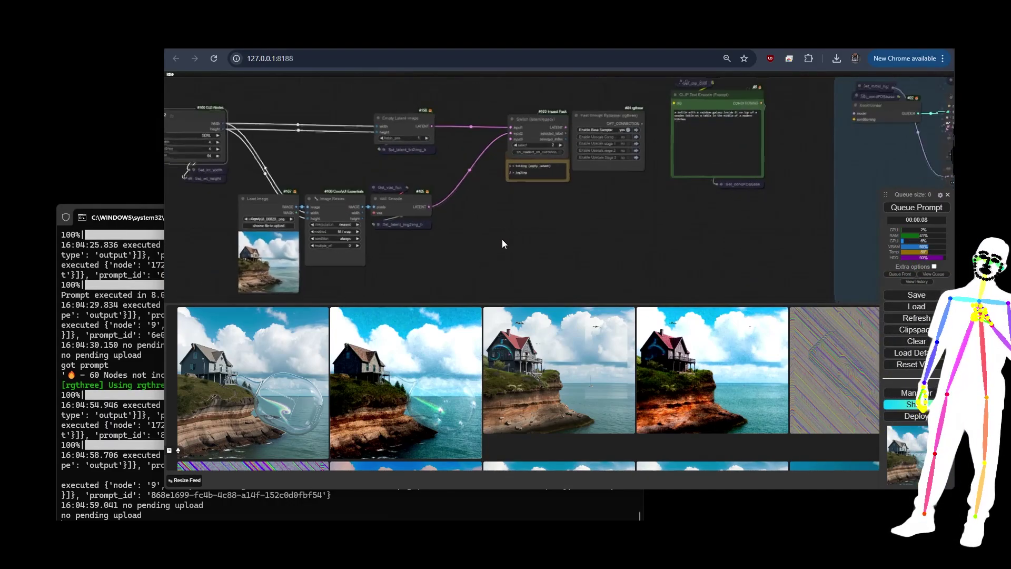
{"action": "scroll", "coordinate": [502, 244], "scroll_direction": "down", "scroll_amount": 3}
{"action": "left_click", "coordinate": [916, 208]}
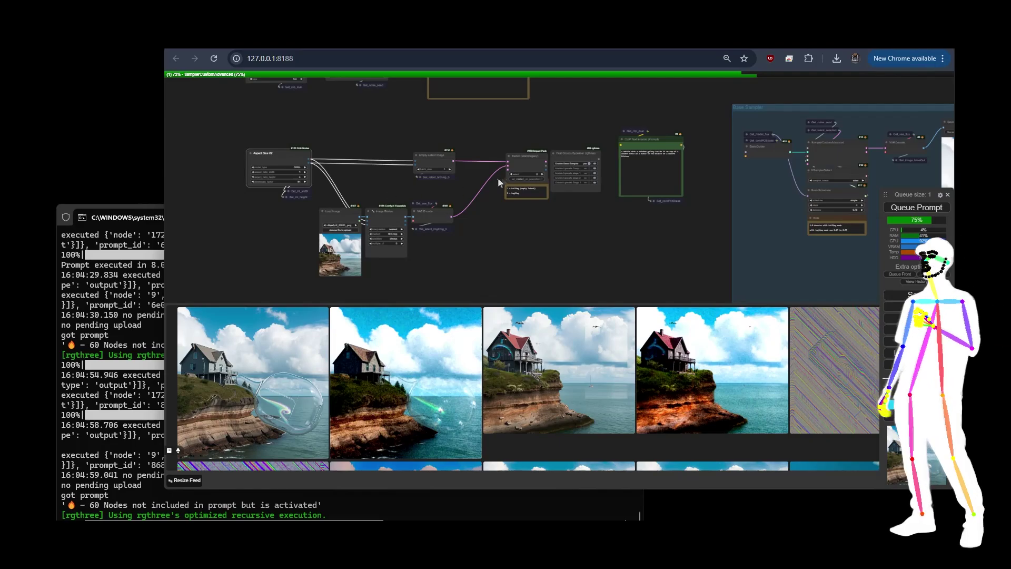
Switch the latent source back to txt2img, set Base Sampler denoise to 1.00, and queue it
{"action": "scroll", "coordinate": [496, 184], "scroll_direction": "up", "scroll_amount": 4}
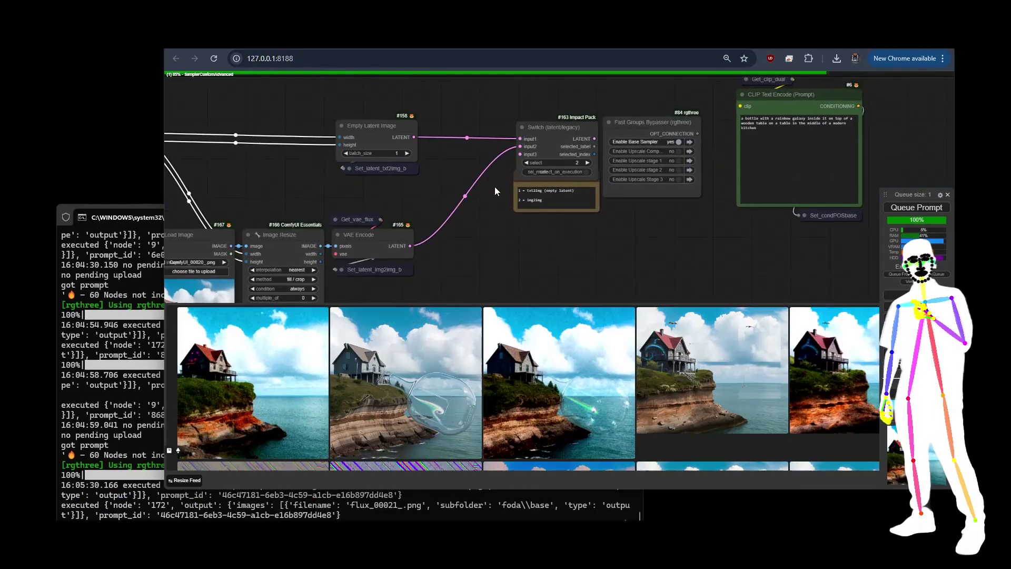
{"action": "left_click", "coordinate": [526, 163]}
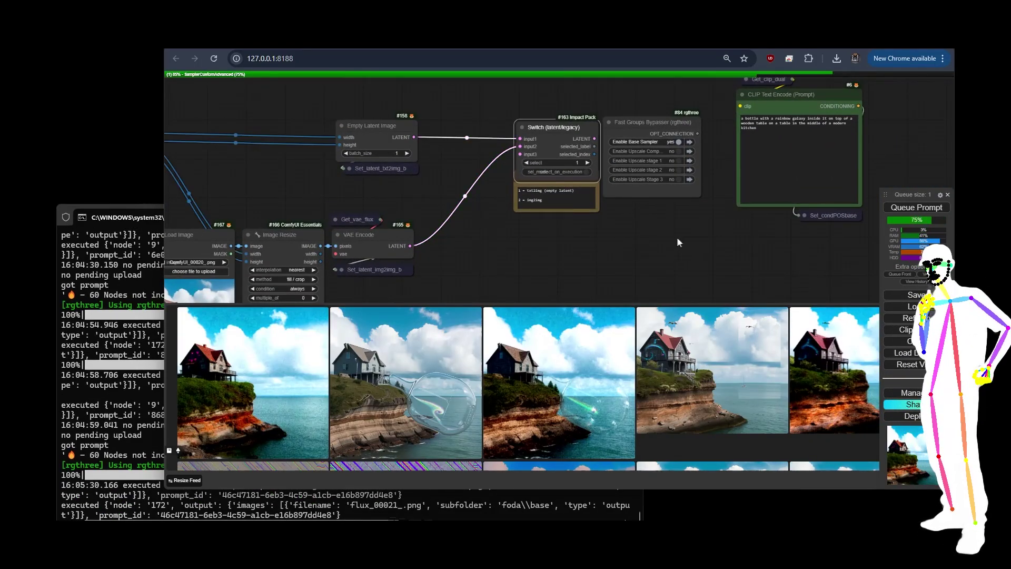
{"action": "left_click_drag", "start_coordinate": [679, 243], "coordinate": [9, 198]}
{"action": "left_click", "coordinate": [525, 188]}
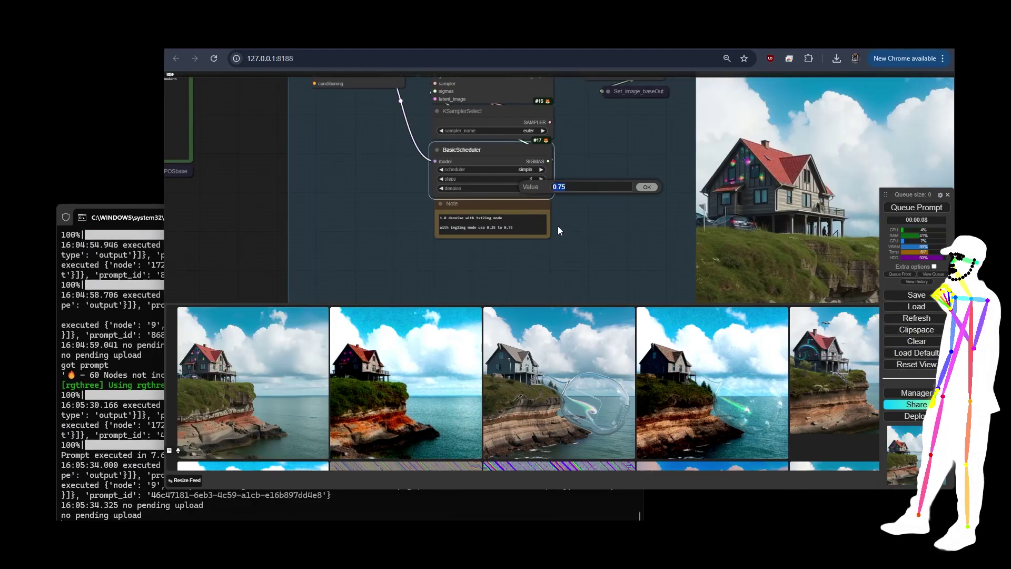
{"action": "type", "text": "1"}
{"action": "key", "text": "Return"}
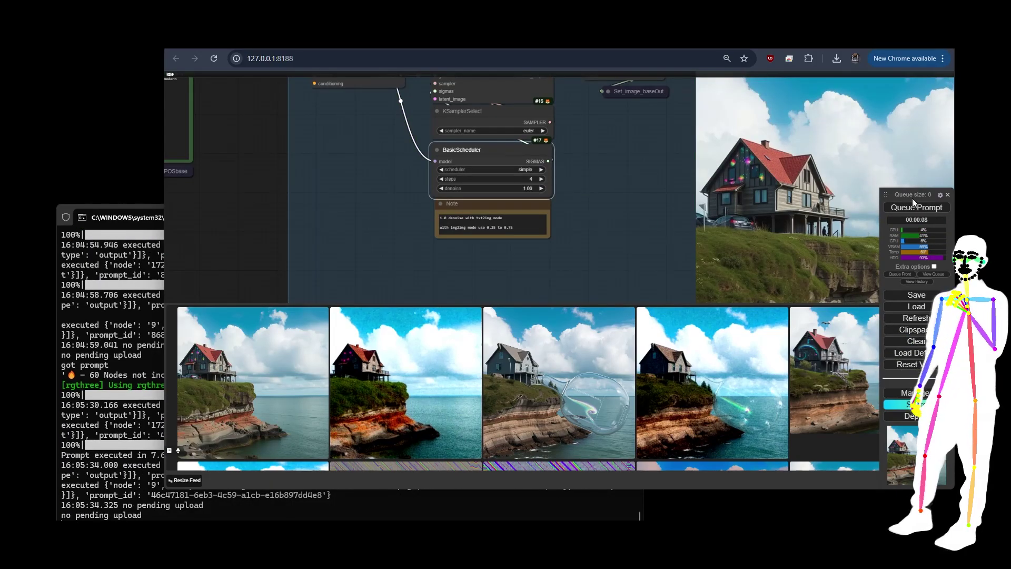
{"action": "left_click_drag", "start_coordinate": [637, 257], "coordinate": [422, 211]}
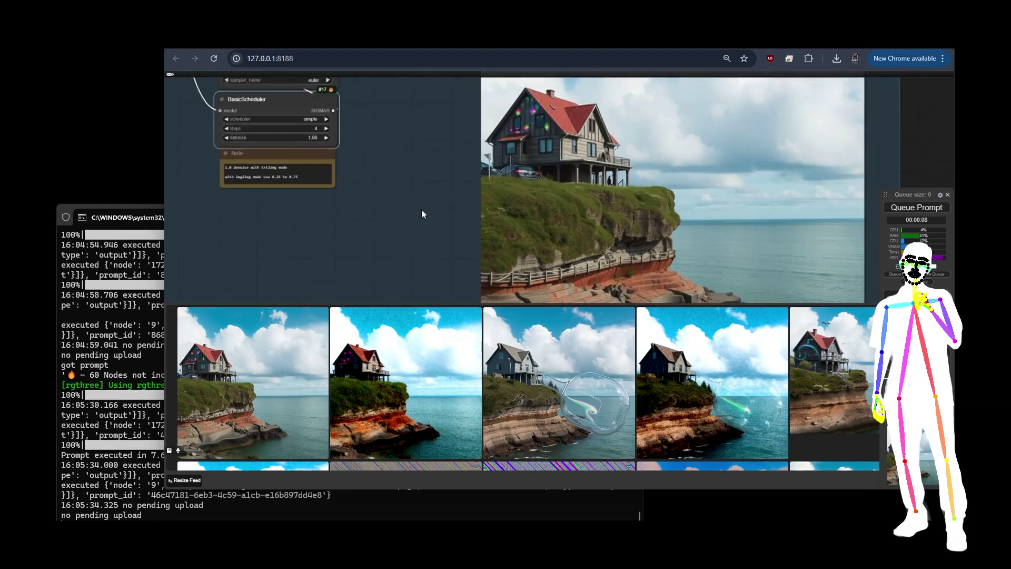
{"action": "key", "text": "ctrl+Return"}
Review the galaxy-bottle preview and the glitched sketch from the second sampler group
{"action": "scroll", "coordinate": [421, 211], "scroll_direction": "down", "scroll_amount": 5}
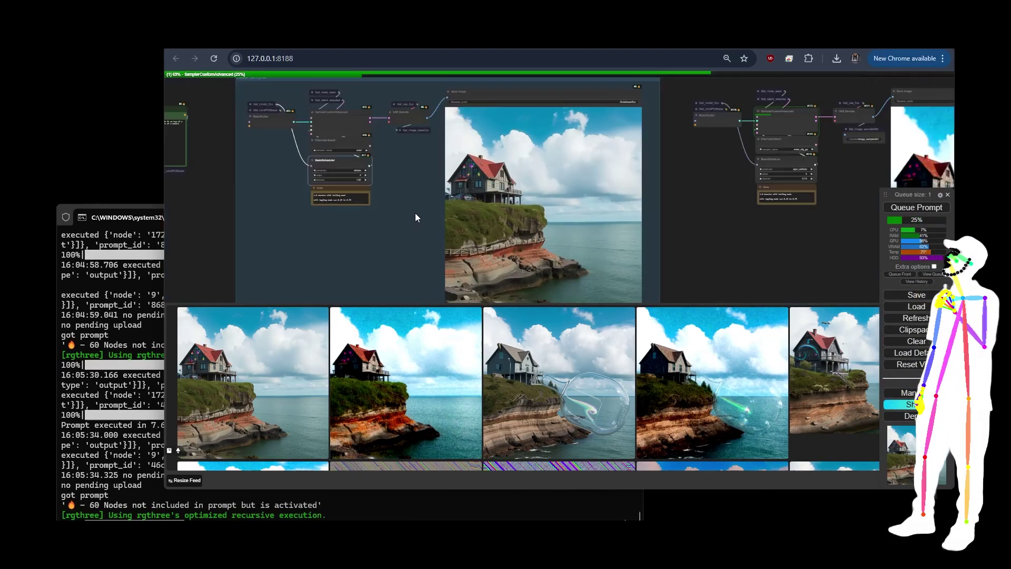
{"action": "scroll", "coordinate": [415, 213], "scroll_direction": "down", "scroll_amount": 3}
{"action": "scroll", "coordinate": [407, 216], "scroll_direction": "down", "scroll_amount": 2}
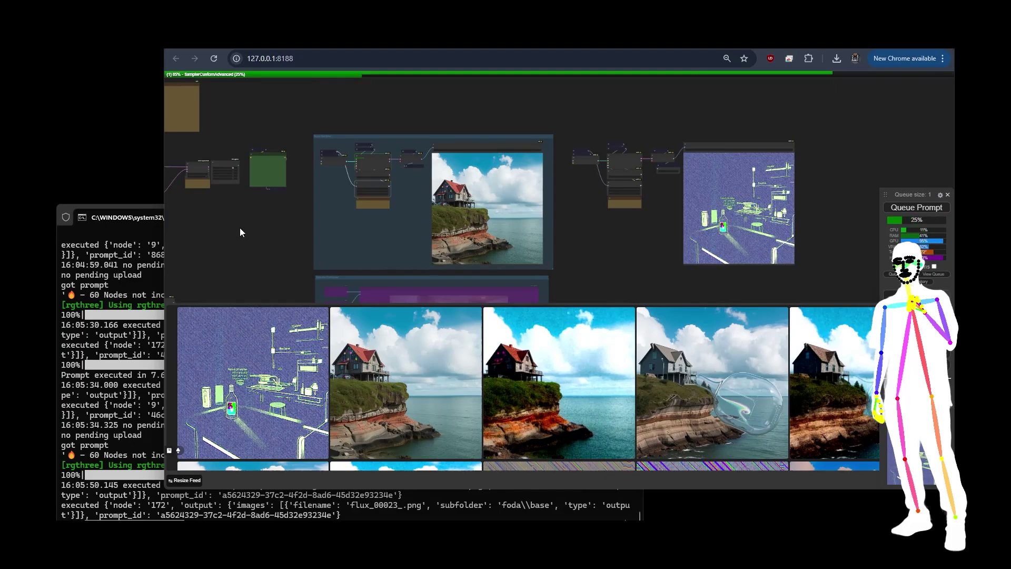
{"action": "scroll", "coordinate": [769, 232], "scroll_direction": "up", "scroll_amount": 1}
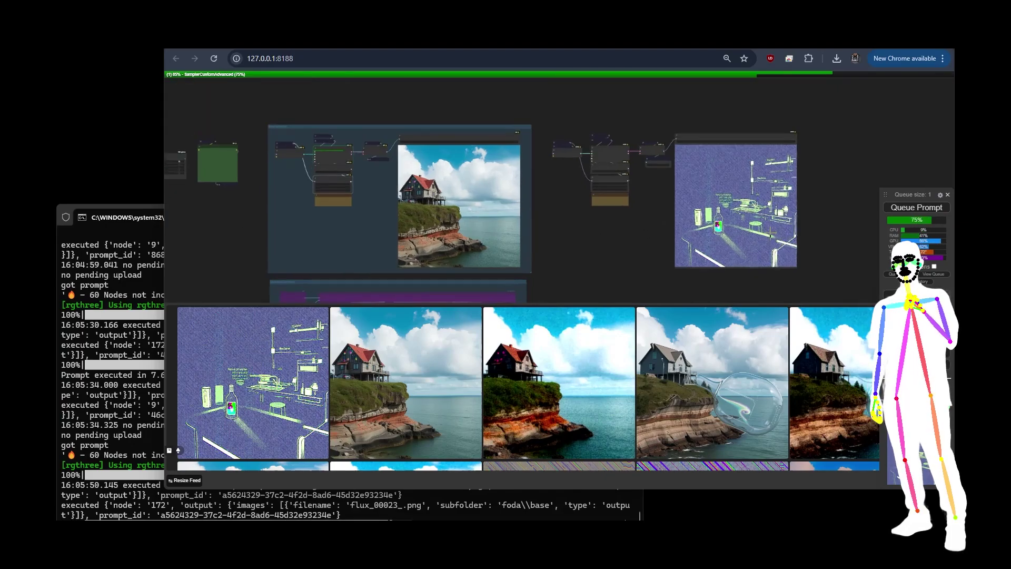
{"action": "scroll", "coordinate": [771, 232], "scroll_direction": "up", "scroll_amount": 10}
{"action": "scroll", "coordinate": [770, 232], "scroll_direction": "down", "scroll_amount": 8}
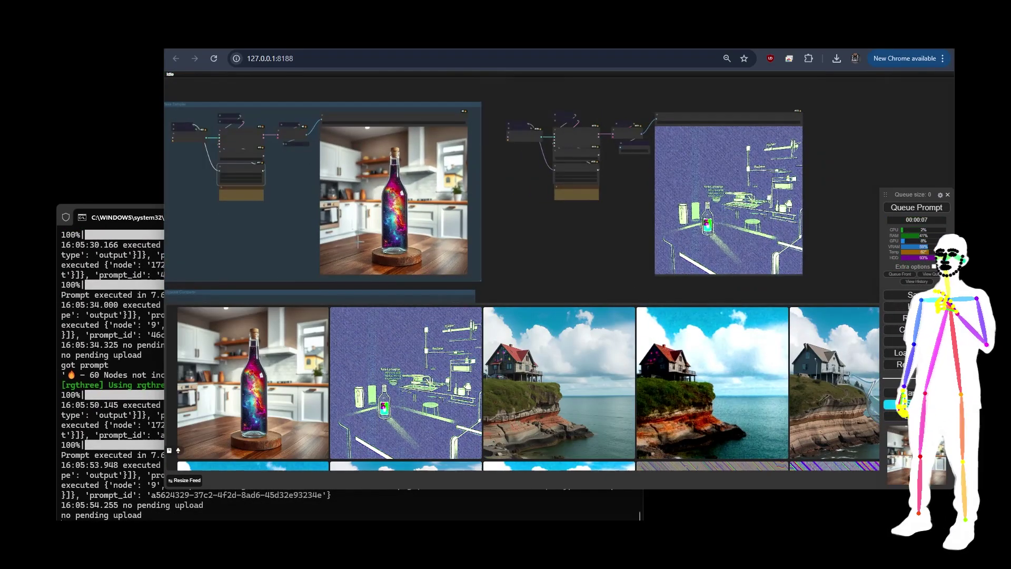
{"action": "scroll", "coordinate": [371, 214], "scroll_direction": "up", "scroll_amount": 5}
{"action": "scroll", "coordinate": [370, 214], "scroll_direction": "down", "scroll_amount": 3}
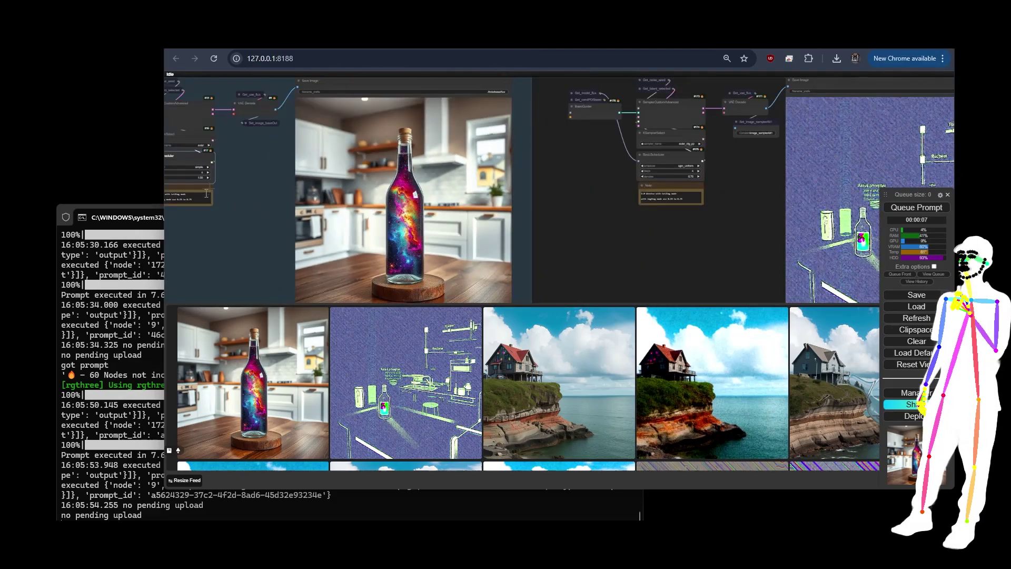
{"action": "scroll", "coordinate": [206, 194], "scroll_direction": "up", "scroll_amount": 1}
{"action": "left_click_drag", "start_coordinate": [226, 242], "coordinate": [274, 156]}
{"action": "scroll", "coordinate": [272, 167], "scroll_direction": "up", "scroll_amount": 2}
{"action": "scroll", "coordinate": [273, 166], "scroll_direction": "down", "scroll_amount": 3}
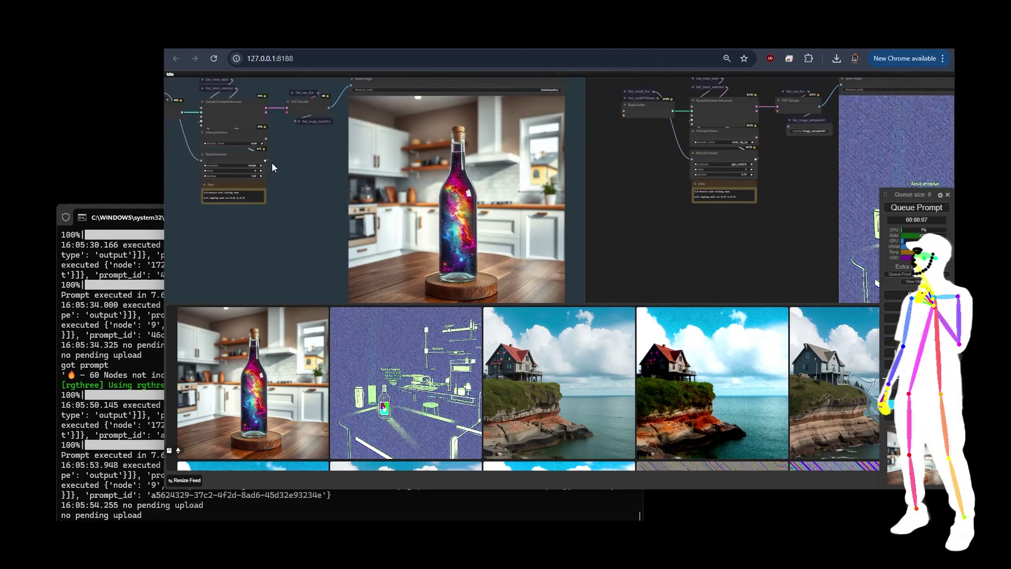
{"action": "left_click_drag", "start_coordinate": [692, 230], "coordinate": [395, 223]}
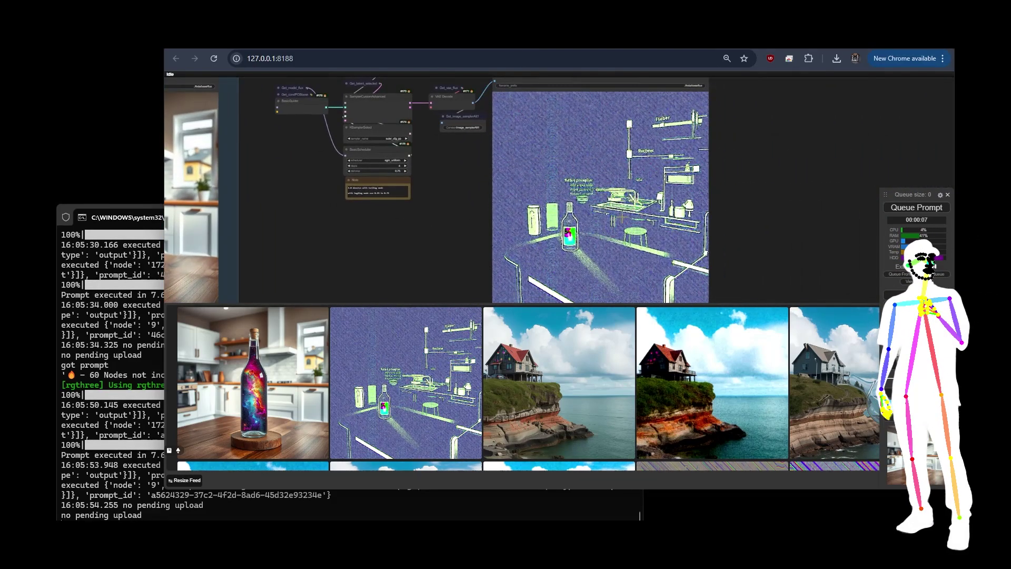
Set the second sampler to dpmpp_2m and begin changing its scheduler
{"action": "scroll", "coordinate": [622, 217], "scroll_direction": "up", "scroll_amount": 3}
{"action": "scroll", "coordinate": [622, 219], "scroll_direction": "down", "scroll_amount": 3}
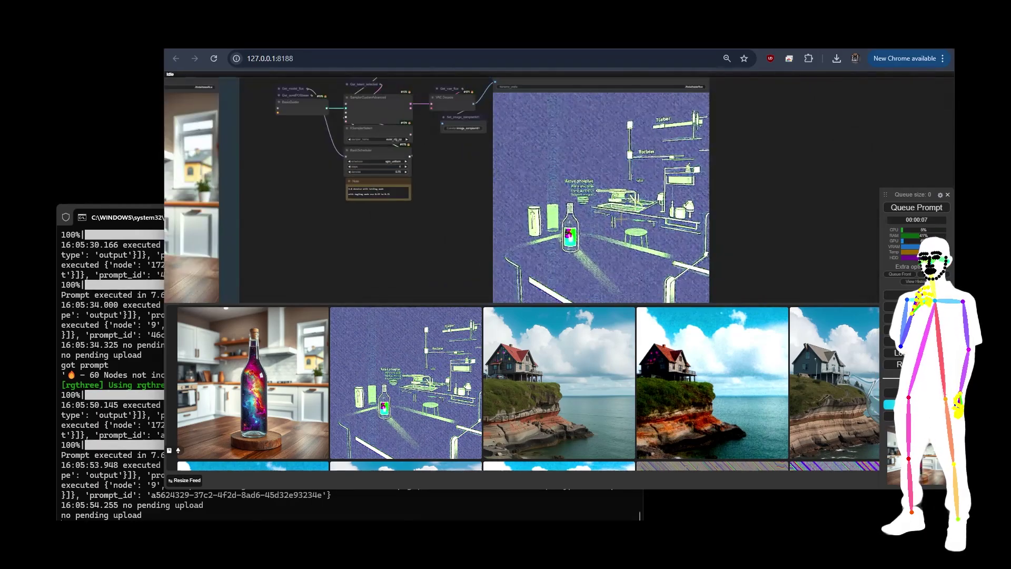
{"action": "scroll", "coordinate": [406, 208], "scroll_direction": "up", "scroll_amount": 2}
{"action": "scroll", "coordinate": [536, 272], "scroll_direction": "up", "scroll_amount": 1}
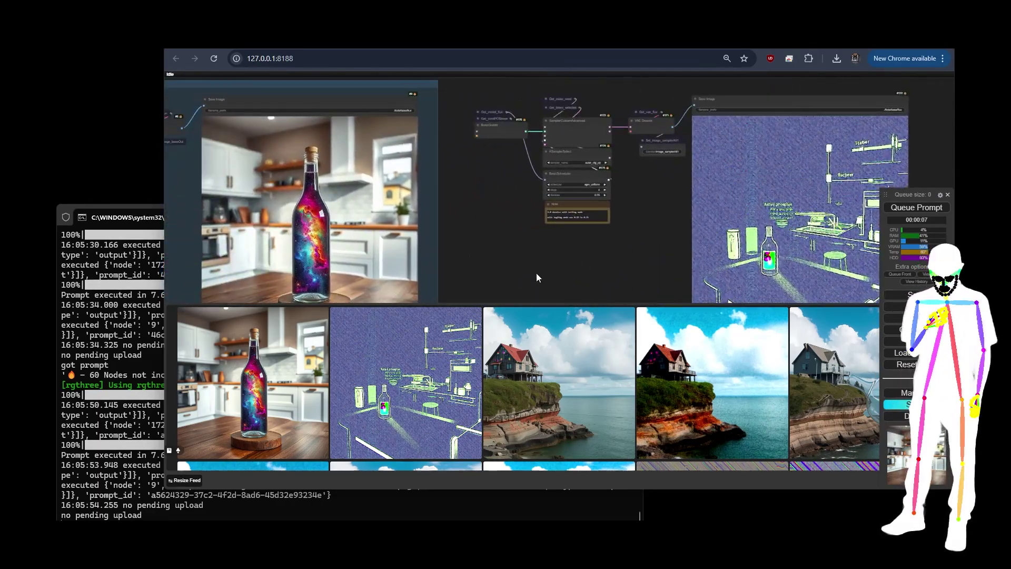
{"action": "scroll", "coordinate": [611, 217], "scroll_direction": "up", "scroll_amount": 2}
{"action": "scroll", "coordinate": [612, 221], "scroll_direction": "up", "scroll_amount": 1}
{"action": "left_click", "coordinate": [570, 113]}
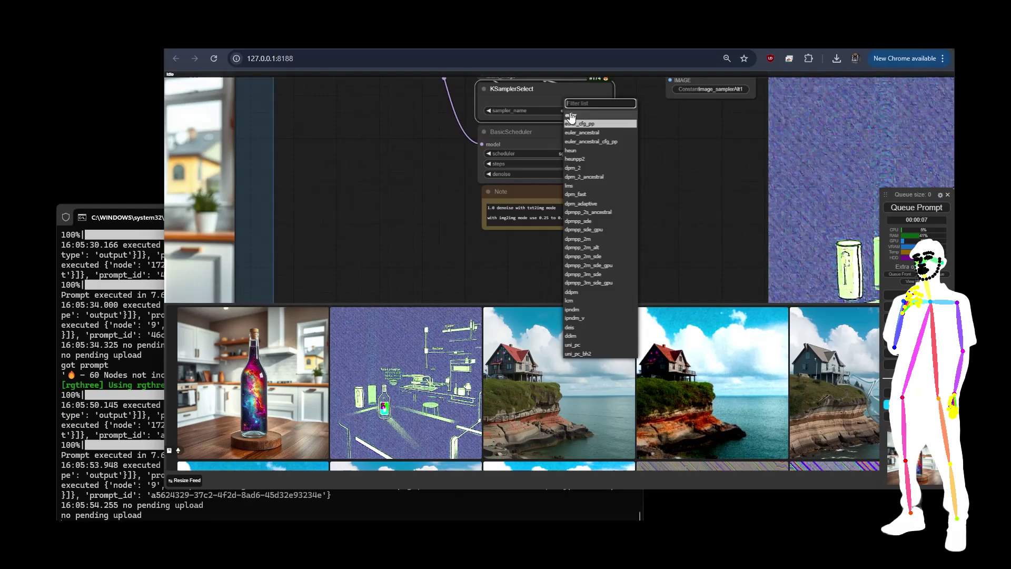
{"action": "left_click", "coordinate": [586, 238]}
{"action": "left_click", "coordinate": [570, 152]}
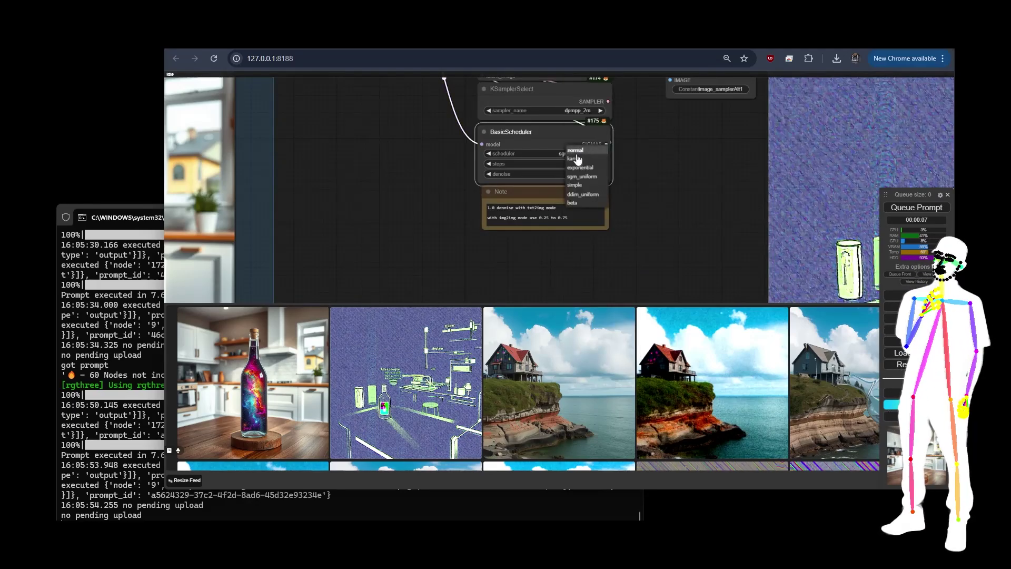
{"action": "left_click", "coordinate": [577, 149]}
{"action": "left_click", "coordinate": [583, 152]}
Set the second scheduler to karras and queue the workflow
{"action": "left_click", "coordinate": [584, 160]}
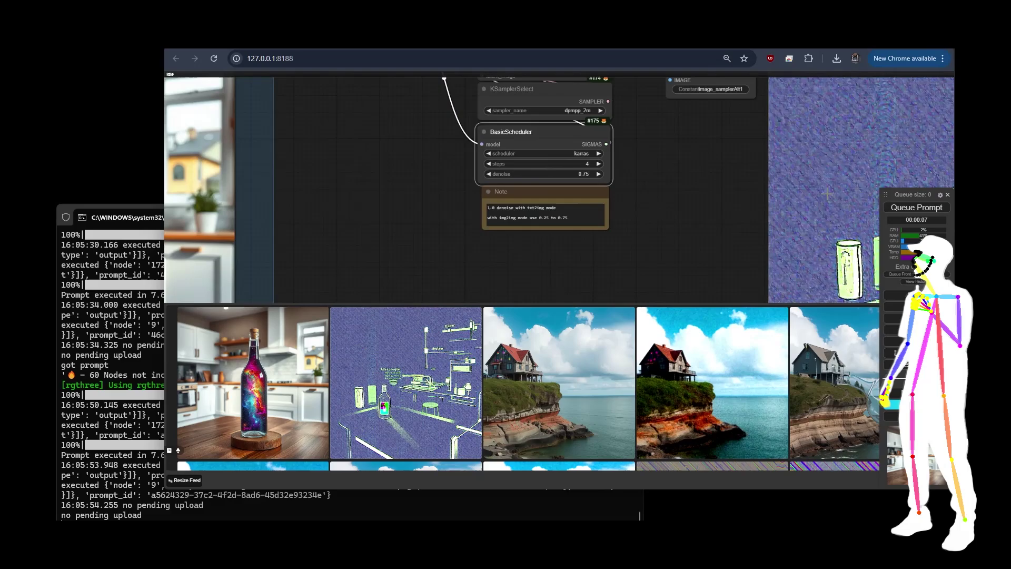
{"action": "left_click", "coordinate": [907, 209]}
{"action": "scroll", "coordinate": [358, 214], "scroll_direction": "down", "scroll_amount": 2}
{"action": "scroll", "coordinate": [372, 207], "scroll_direction": "down", "scroll_amount": 2}
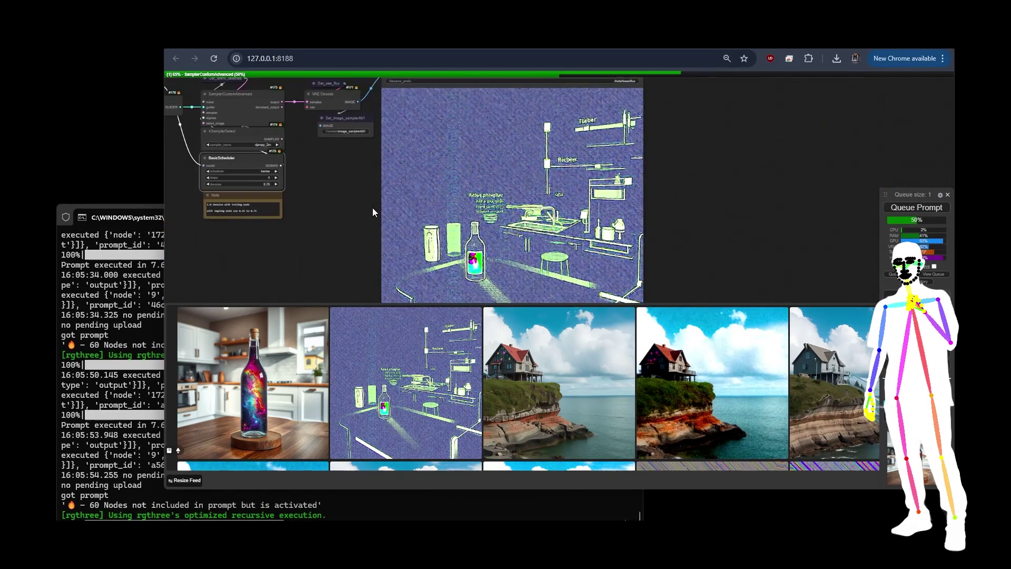
Review the new galaxy-bottle image and the grey noise output from the dpmpp_2m/karras copy
{"action": "left_click_drag", "start_coordinate": [353, 204], "coordinate": [388, 214]}
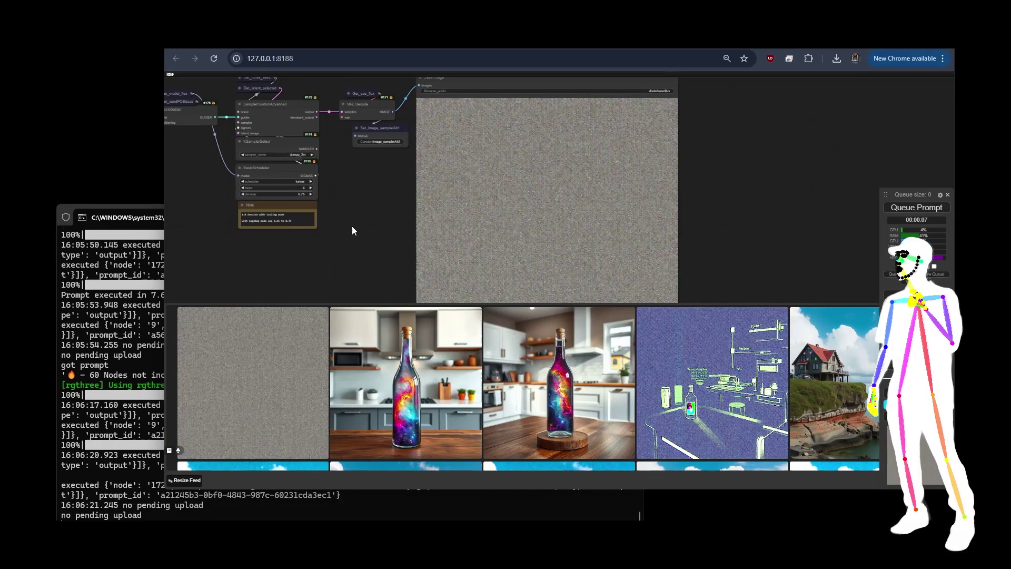
{"action": "left_click_drag", "start_coordinate": [351, 226], "coordinate": [799, 174]}
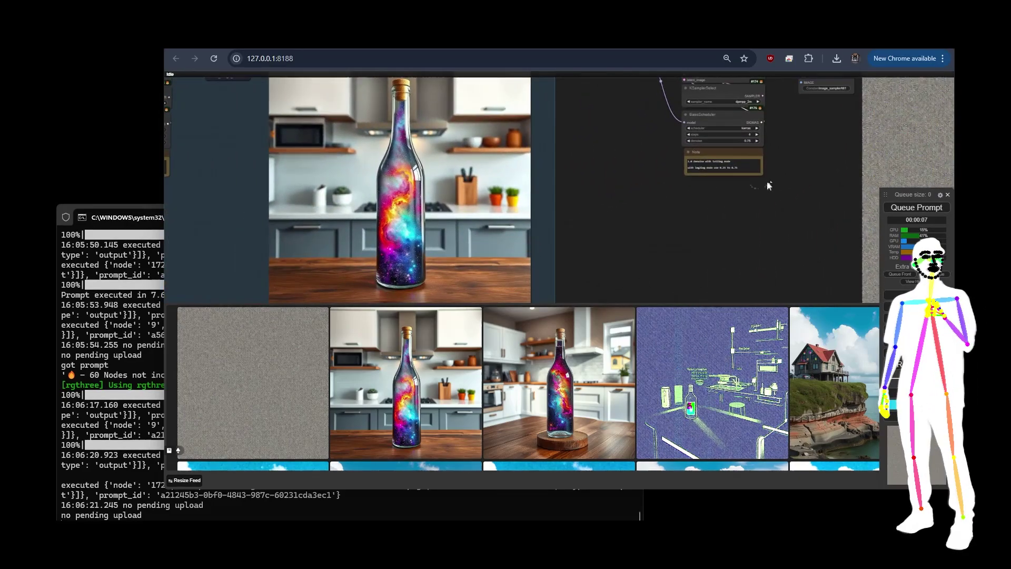
{"action": "scroll", "coordinate": [734, 233], "scroll_direction": "down", "scroll_amount": 5}
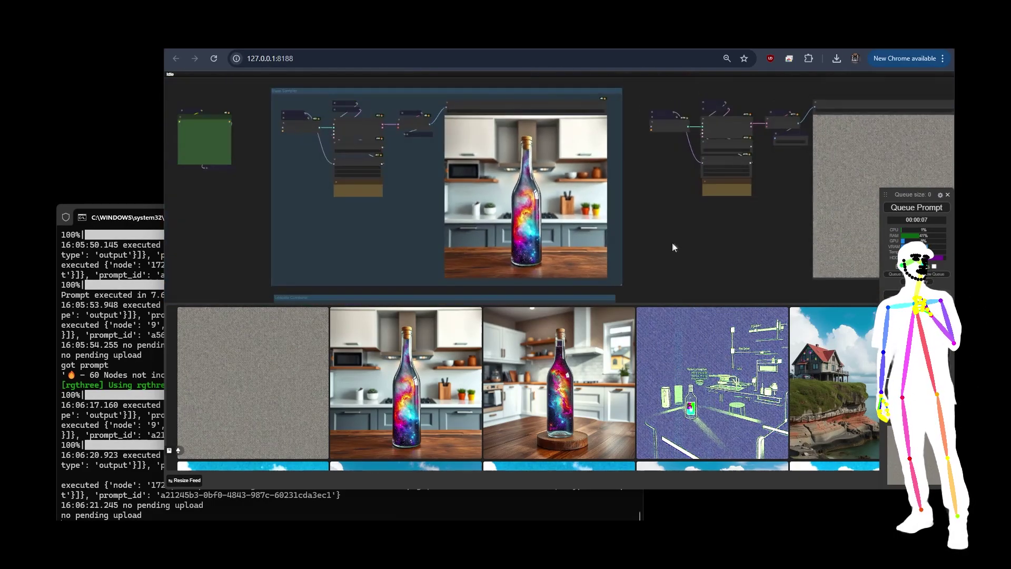
{"action": "scroll", "coordinate": [702, 232], "scroll_direction": "down", "scroll_amount": 5}
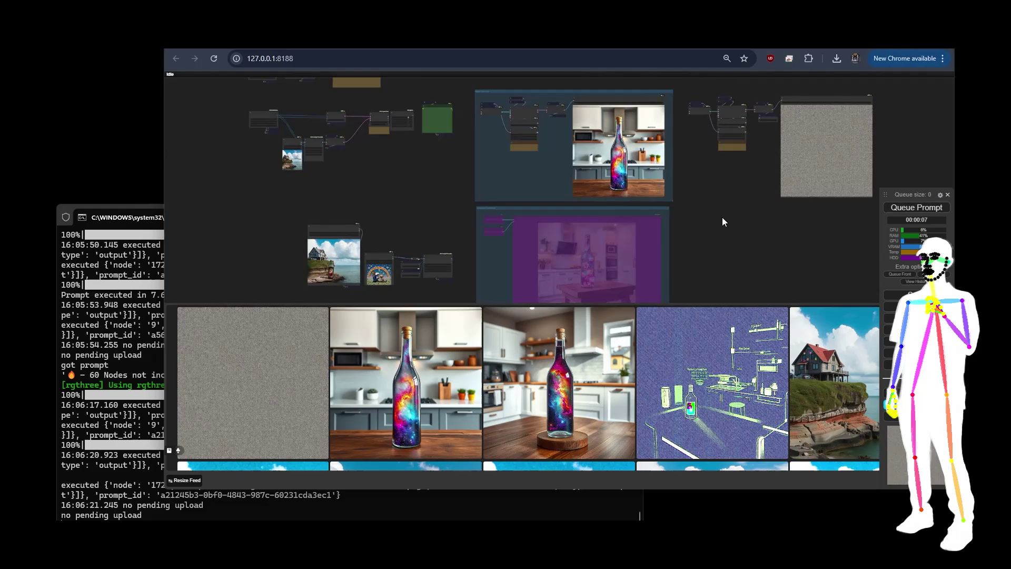
{"action": "left_click_drag", "start_coordinate": [738, 203], "coordinate": [702, 222]}
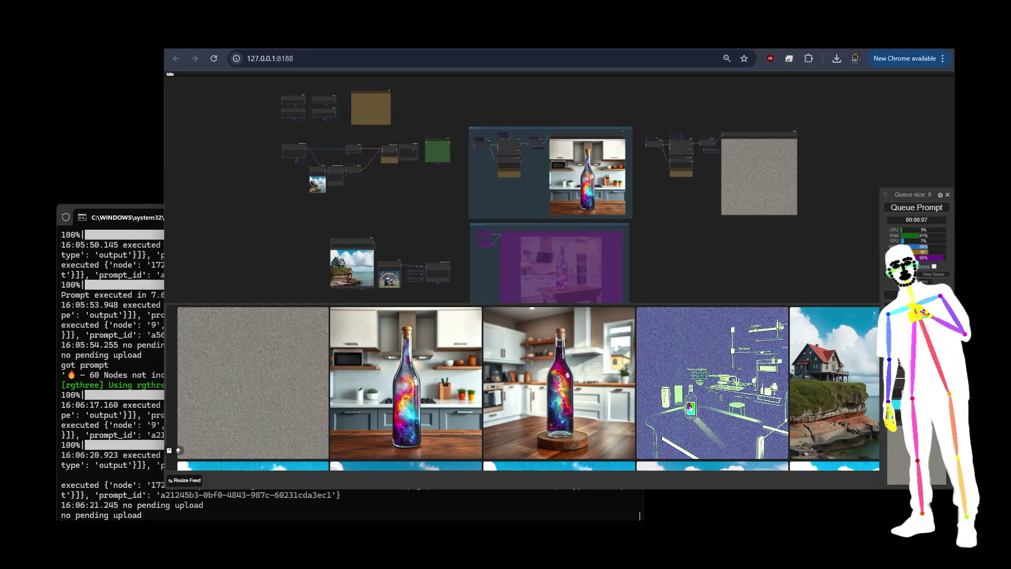
{"action": "scroll", "coordinate": [823, 176], "scroll_direction": "up", "scroll_amount": 6}
{"action": "scroll", "coordinate": [685, 139], "scroll_direction": "up", "scroll_amount": 4}
{"action": "scroll", "coordinate": [758, 145], "scroll_direction": "down", "scroll_amount": 6}
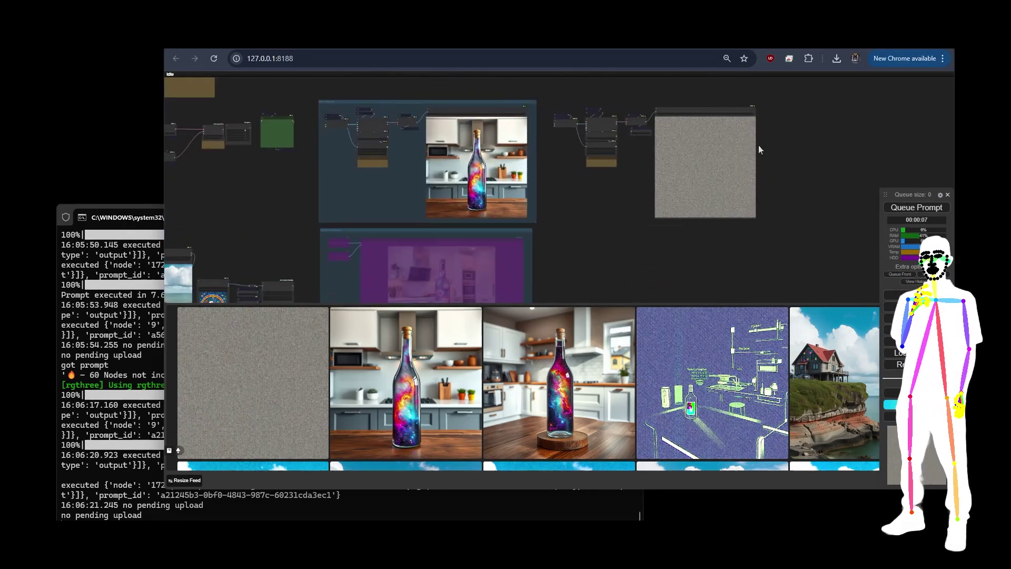
{"action": "scroll", "coordinate": [653, 174], "scroll_direction": "up", "scroll_amount": 9}
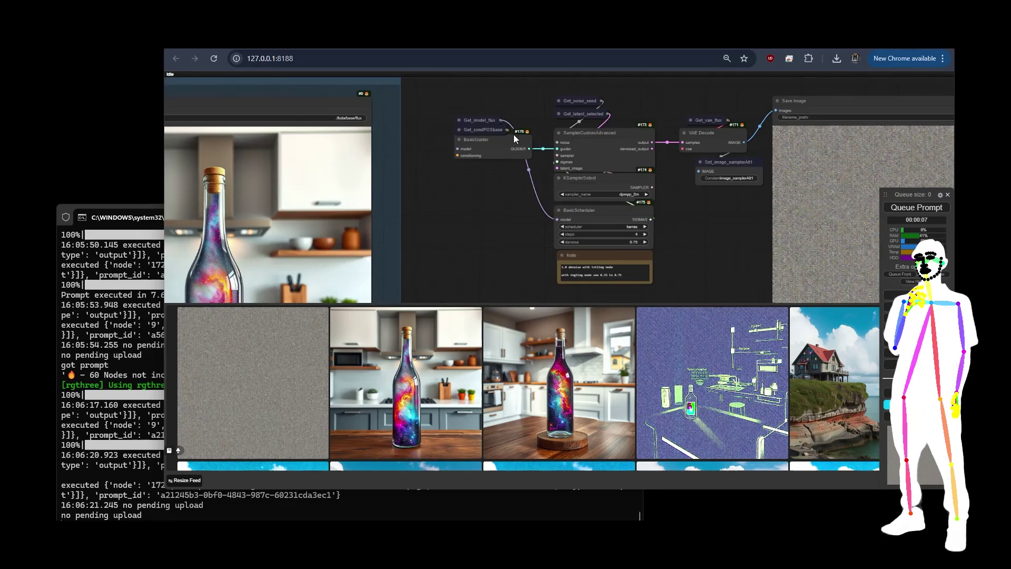
{"action": "scroll", "coordinate": [604, 149], "scroll_direction": "up", "scroll_amount": 6}
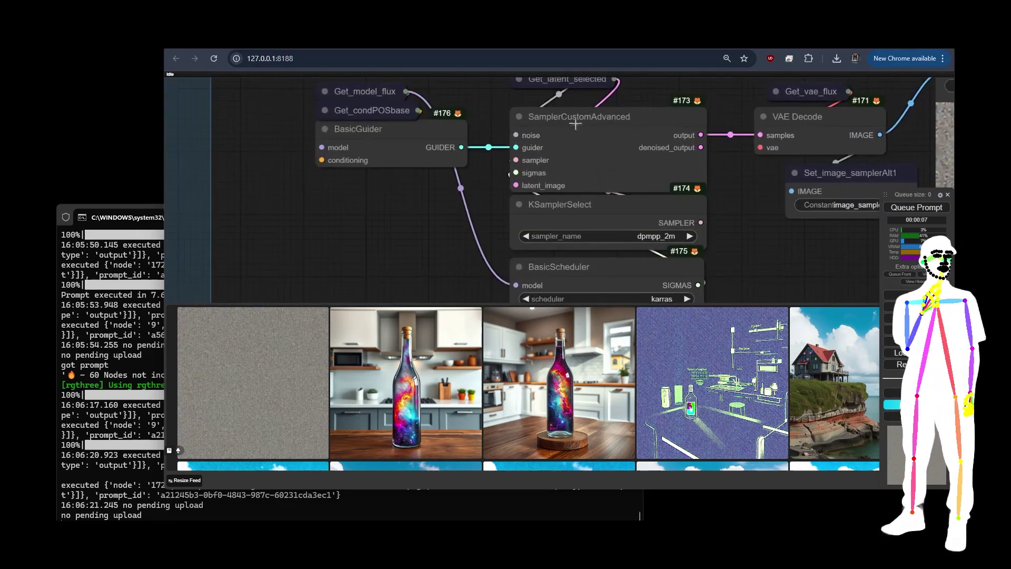
{"action": "left_click", "coordinate": [381, 148]}
{"action": "left_click", "coordinate": [593, 139]}
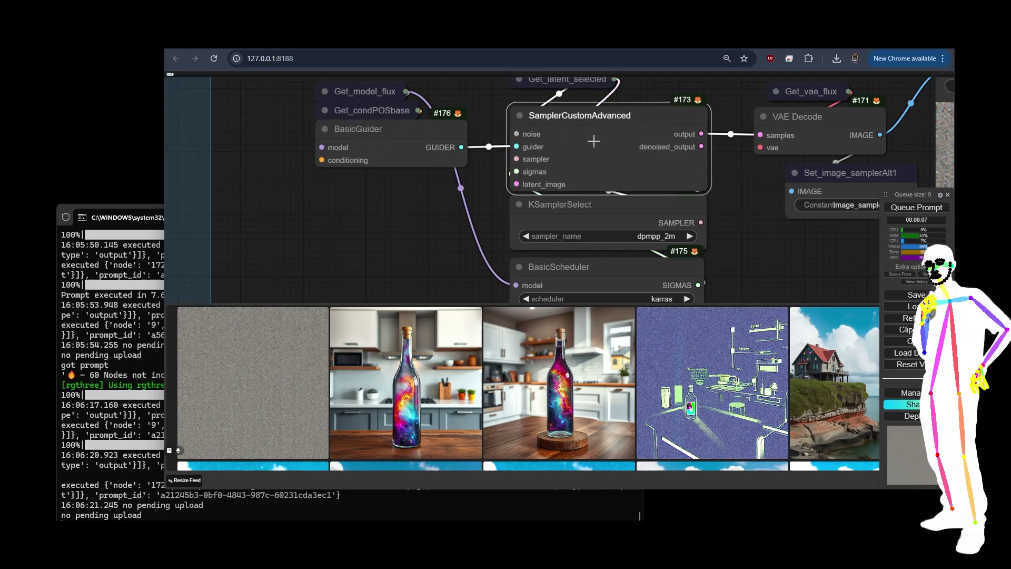
{"action": "left_click", "coordinate": [402, 244]}
{"action": "scroll", "coordinate": [750, 204], "scroll_direction": "down", "scroll_amount": 2}
{"action": "scroll", "coordinate": [750, 204], "scroll_direction": "down", "scroll_amount": 2}
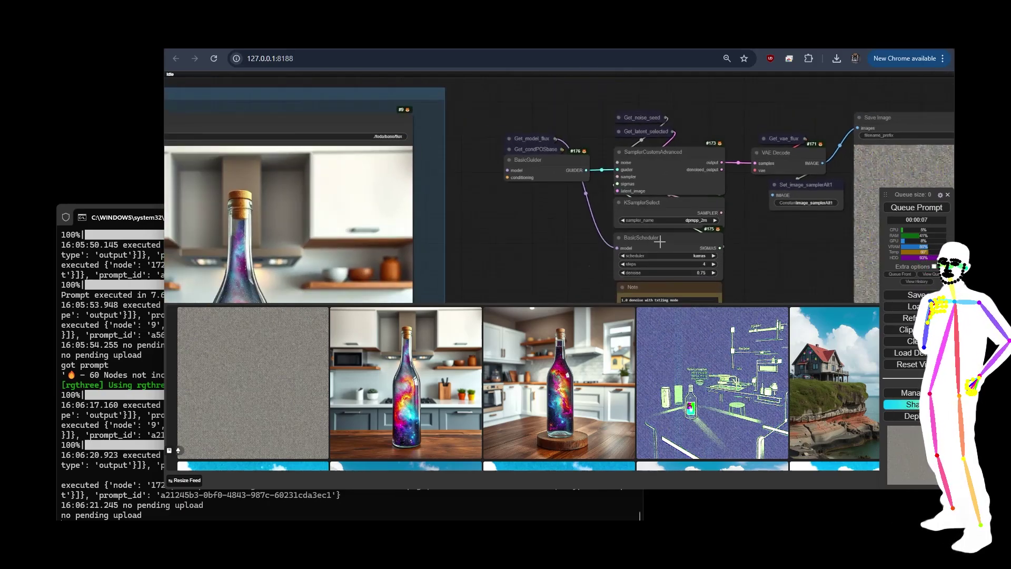
{"action": "left_click_drag", "start_coordinate": [614, 208], "coordinate": [703, 183]}
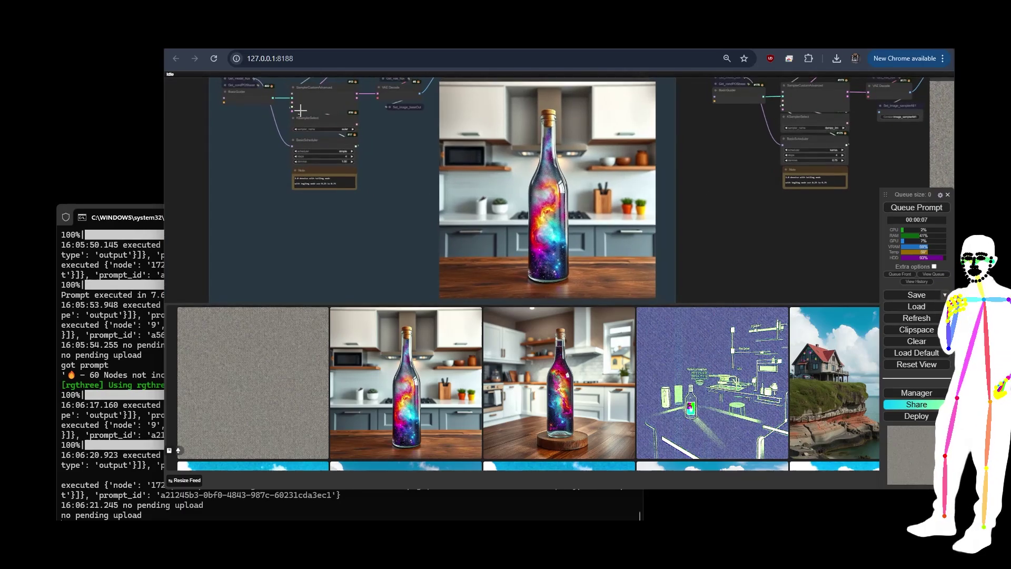
{"action": "scroll", "coordinate": [285, 101], "scroll_direction": "up", "scroll_amount": 5}
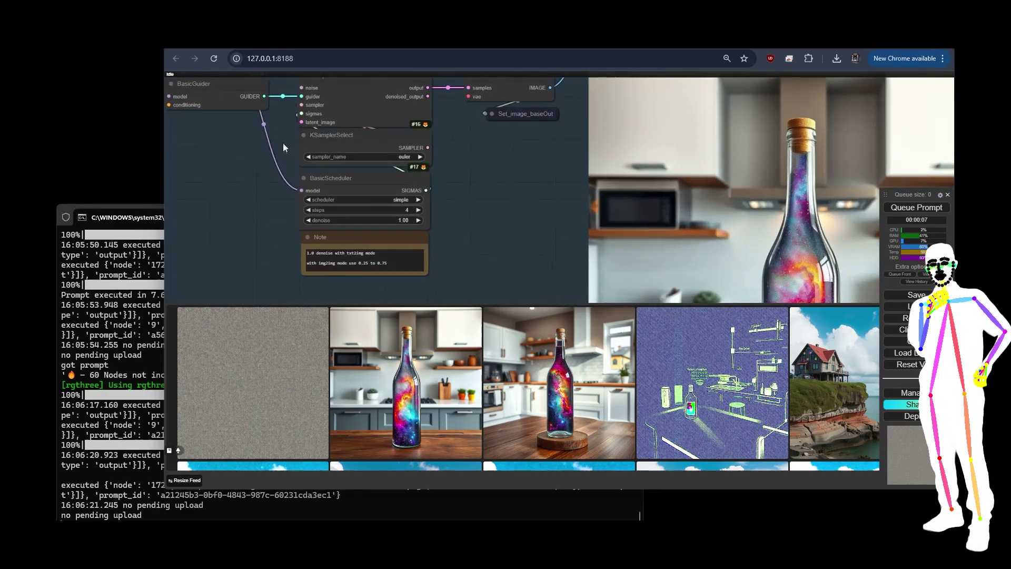
{"action": "scroll", "coordinate": [298, 162], "scroll_direction": "up", "scroll_amount": 2}
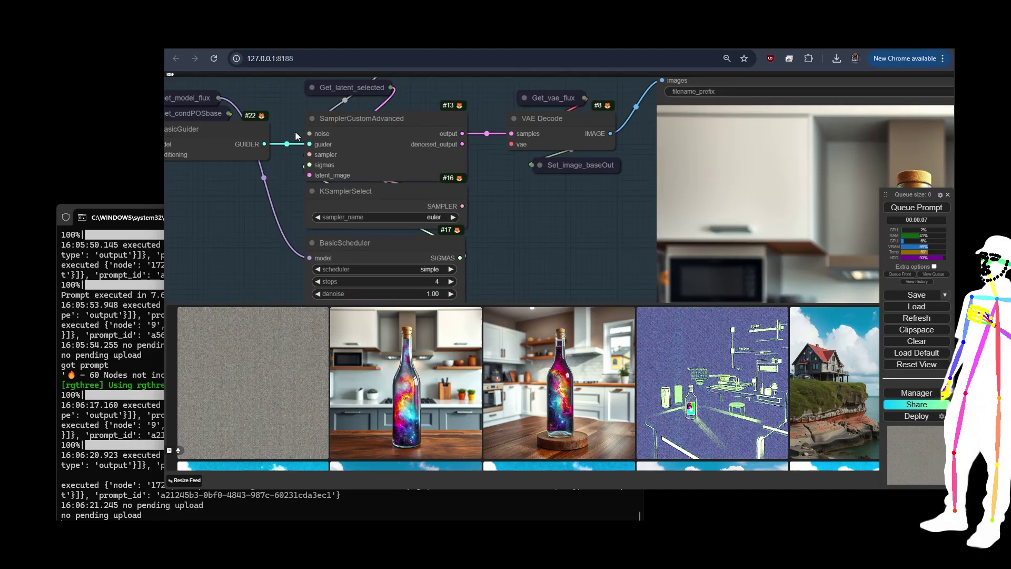
{"action": "scroll", "coordinate": [294, 129], "scroll_direction": "up", "scroll_amount": 3}
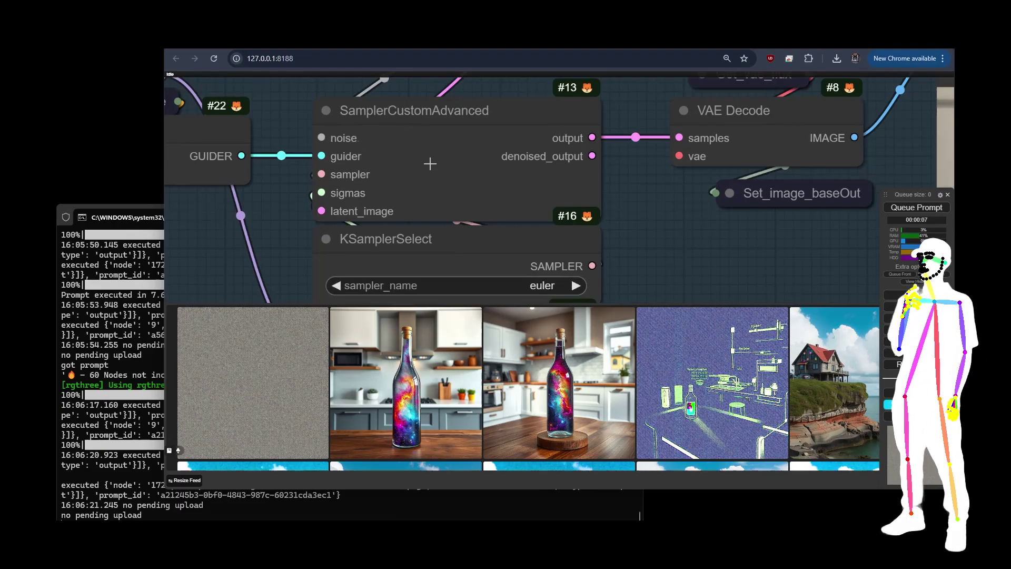
Add a KSampler node beside the samplers via the node search (ksam)
{"action": "left_click_drag", "start_coordinate": [676, 250], "coordinate": [640, 198]}
{"action": "double_click", "coordinate": [632, 210]}
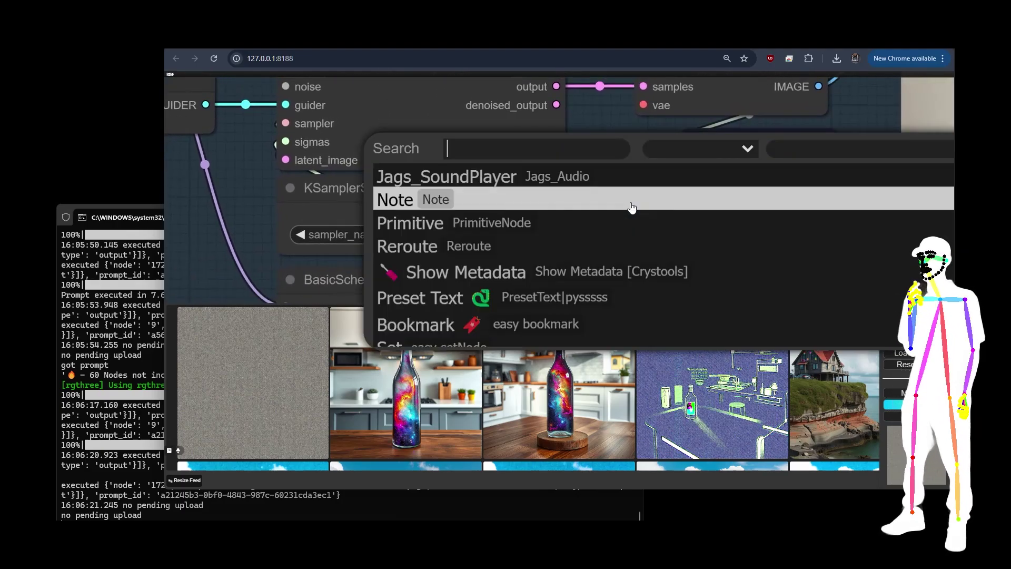
{"action": "type", "text": "ksam"}
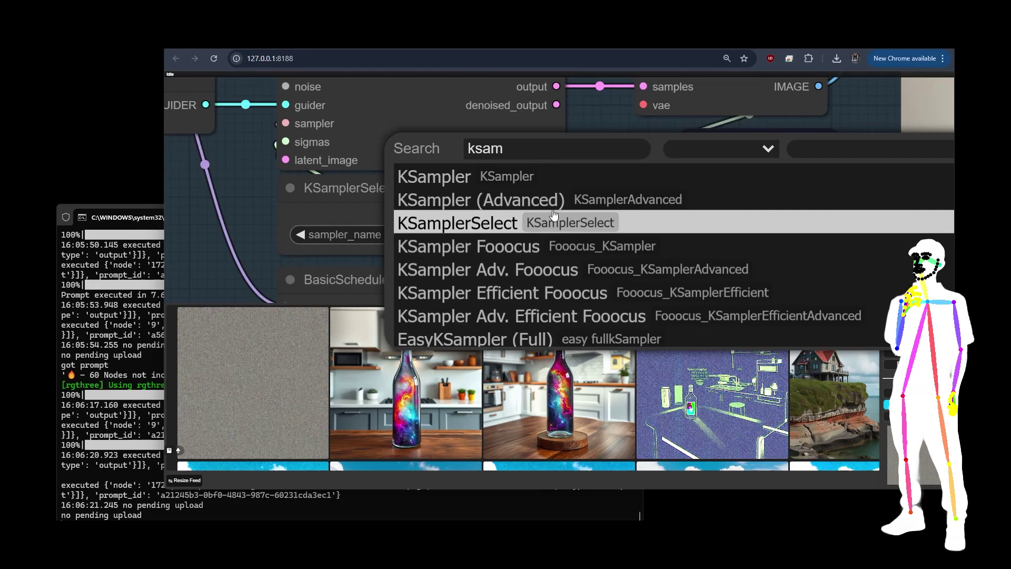
{"action": "left_click", "coordinate": [530, 180]}
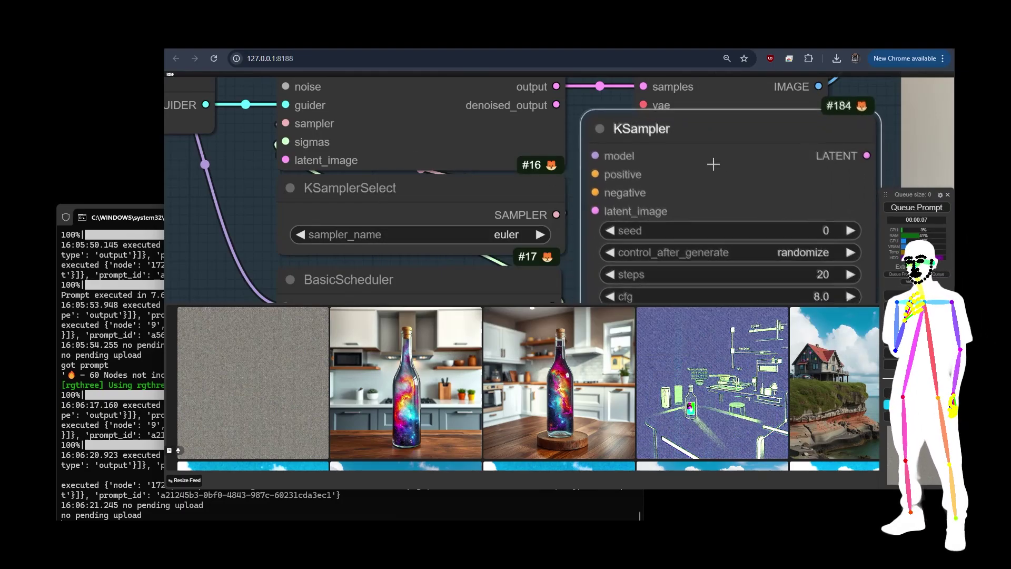
{"action": "left_click_drag", "start_coordinate": [264, 179], "coordinate": [301, 199]}
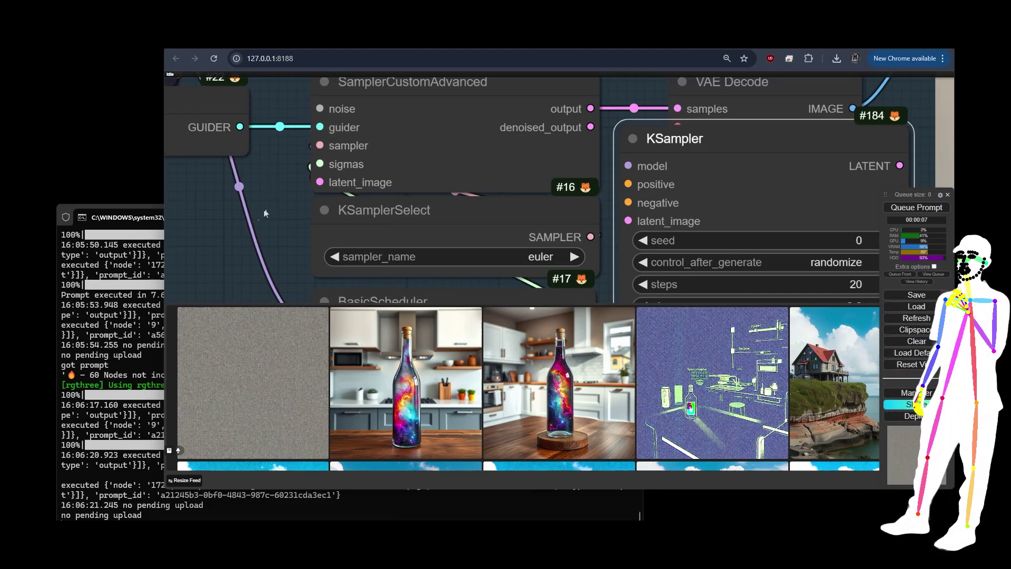
Move the KSampler off VAE Decode and delete it, keeping the SamplerCustomAdvanced chain
{"action": "left_click_drag", "start_coordinate": [265, 213], "coordinate": [431, 211]}
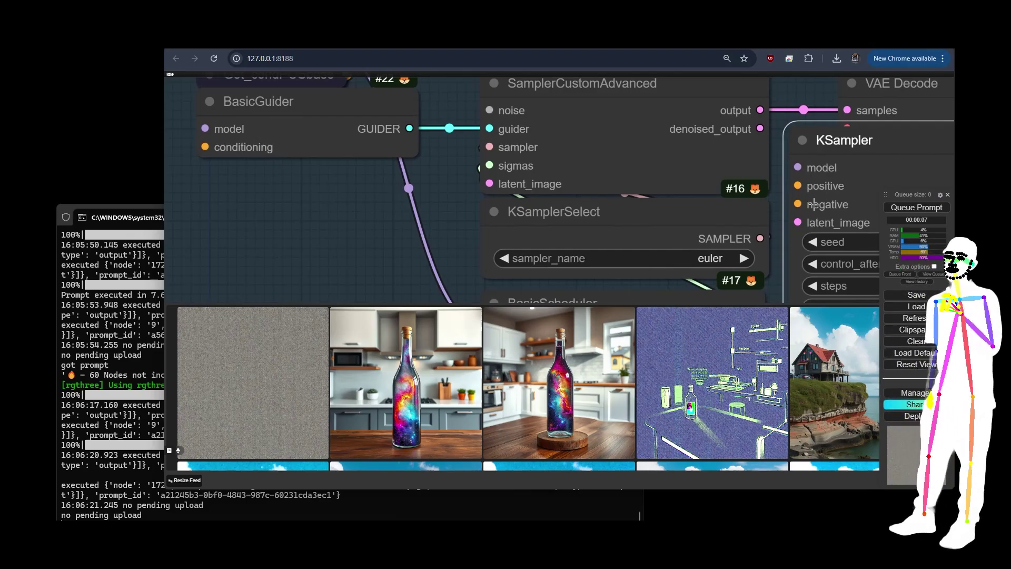
{"action": "left_click_drag", "start_coordinate": [327, 252], "coordinate": [315, 149]}
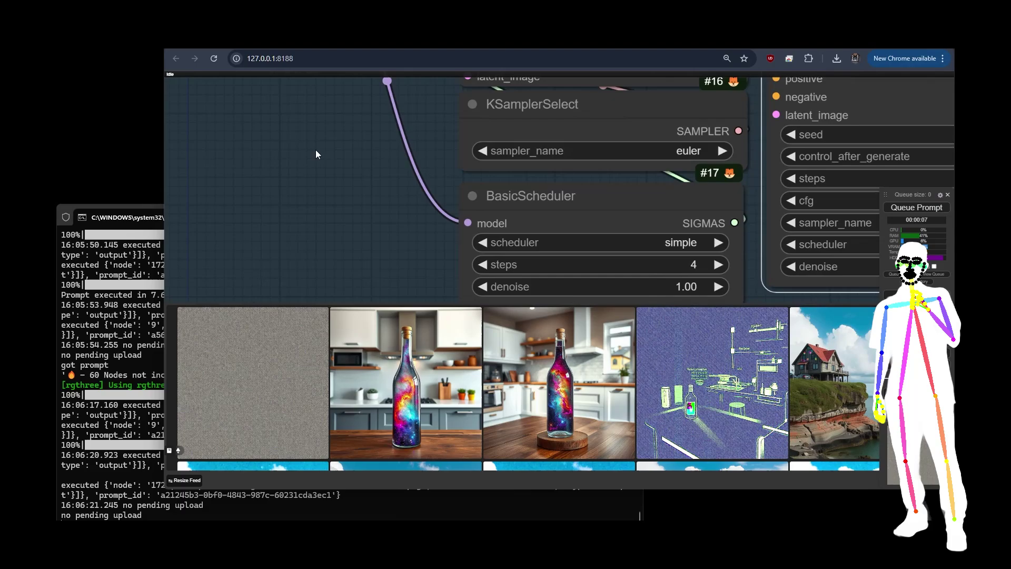
{"action": "scroll", "coordinate": [316, 154], "scroll_direction": "down", "scroll_amount": 2}
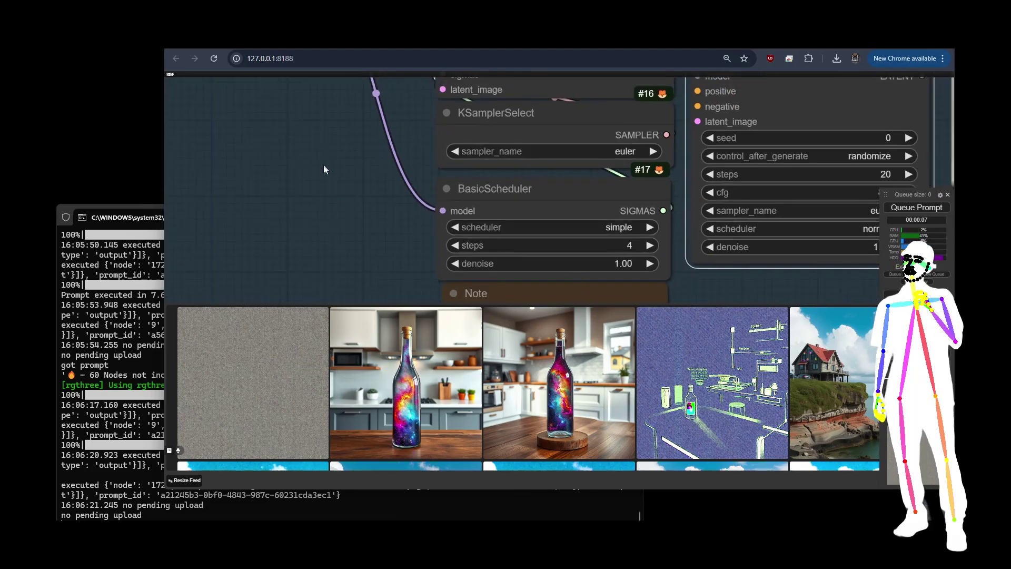
{"action": "left_click_drag", "start_coordinate": [323, 164], "coordinate": [333, 269]}
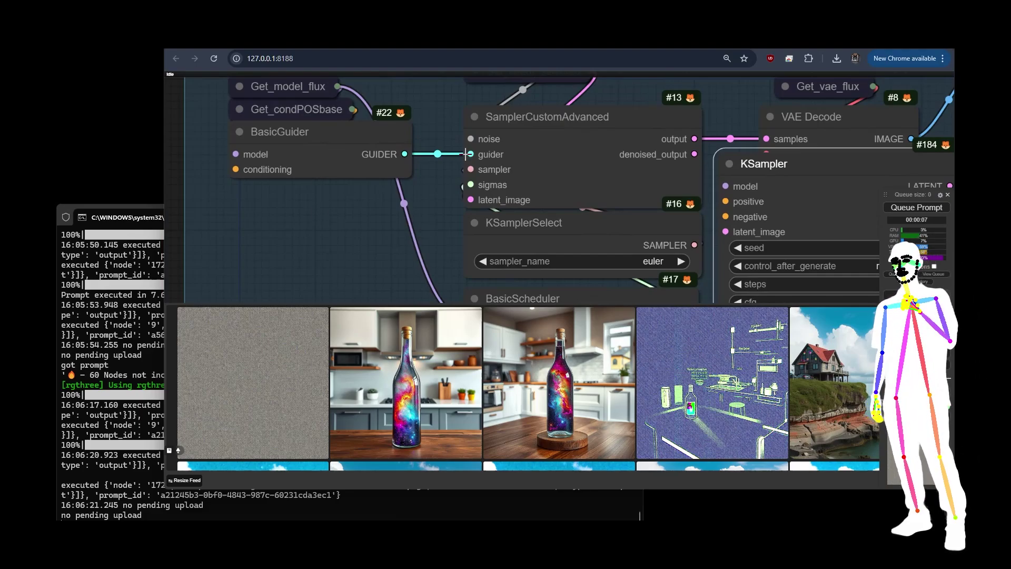
{"action": "left_click", "coordinate": [572, 168]}
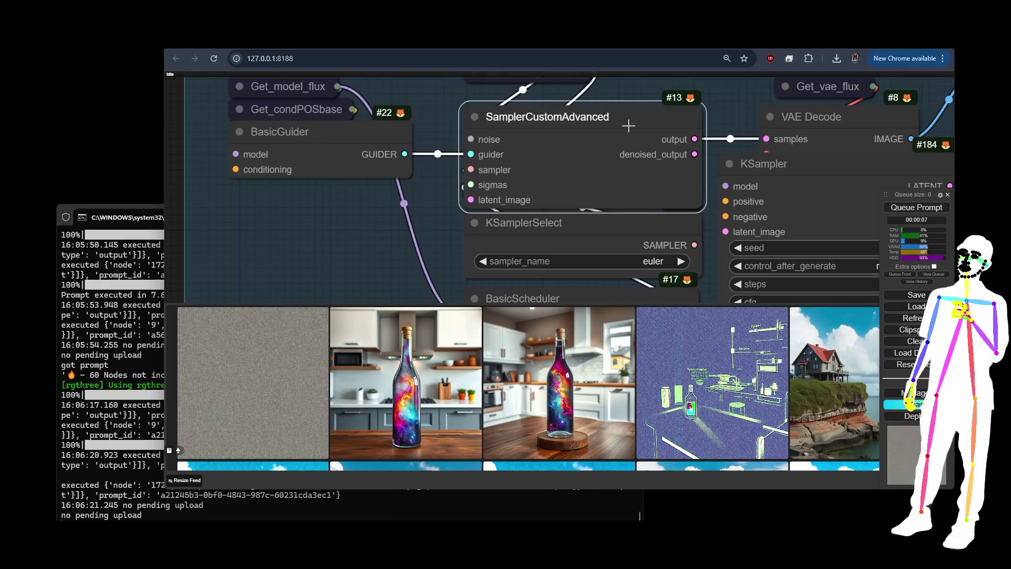
{"action": "left_click_drag", "start_coordinate": [826, 187], "coordinate": [832, 219]}
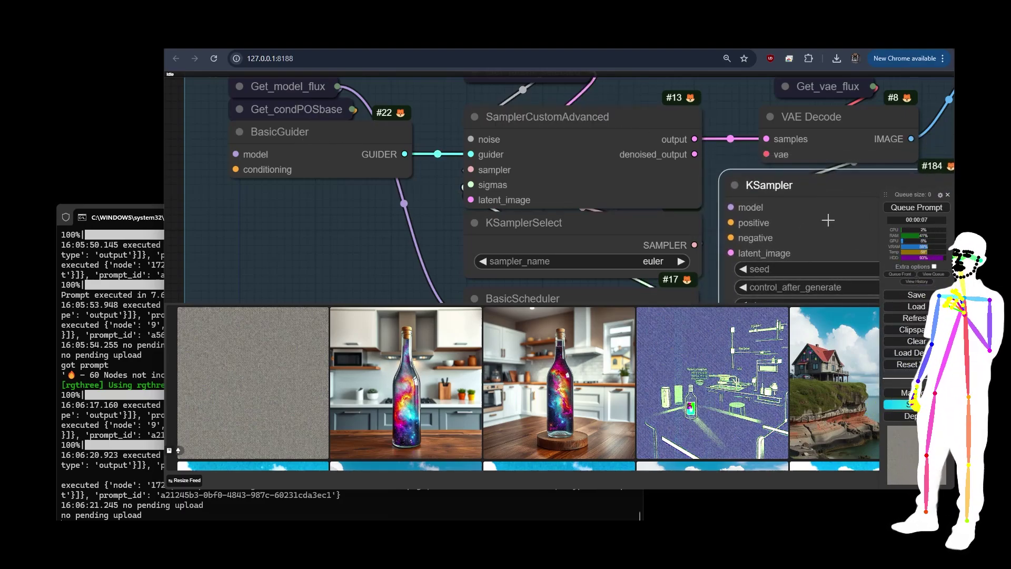
{"action": "key", "text": "Delete"}
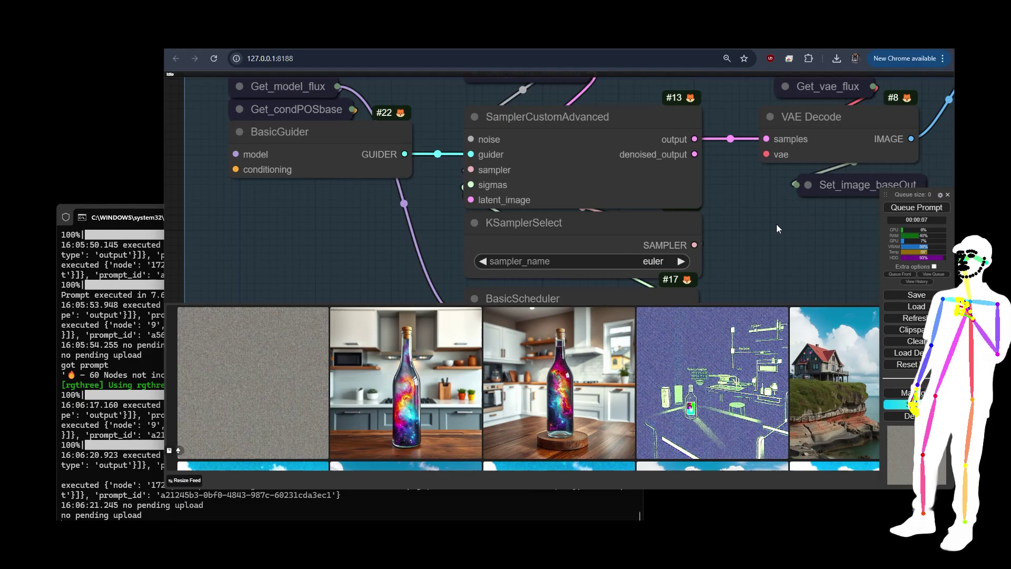
{"action": "scroll", "coordinate": [780, 226], "scroll_direction": "down", "scroll_amount": 5}
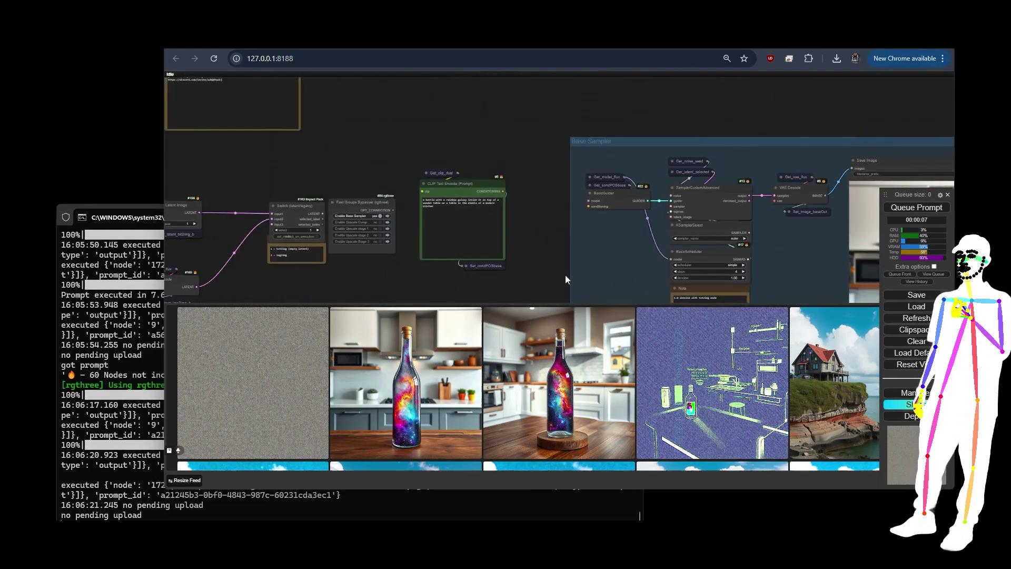
Turn on Upscale stage 1 in the Fast Groups Bypasser, leaving the other groups off
{"action": "scroll", "coordinate": [525, 152], "scroll_direction": "down", "scroll_amount": 5}
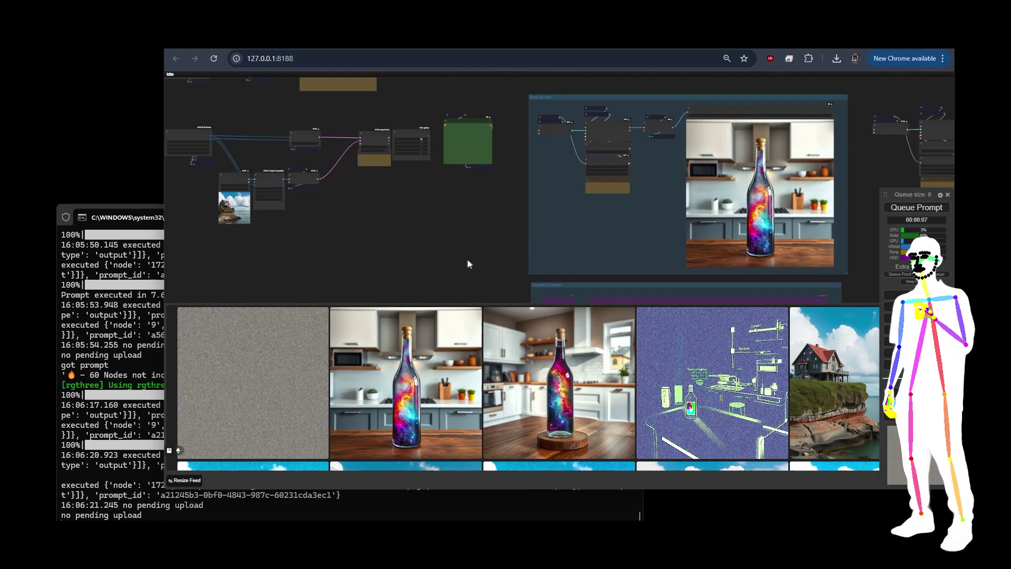
{"action": "scroll", "coordinate": [488, 196], "scroll_direction": "down", "scroll_amount": 3}
{"action": "left_click_drag", "start_coordinate": [488, 196], "coordinate": [532, 268]}
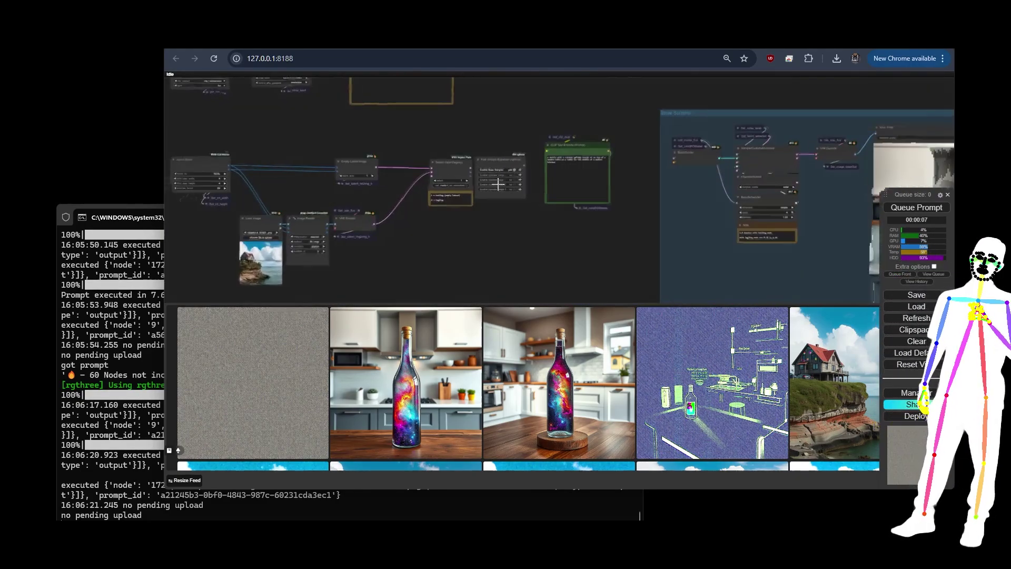
{"action": "scroll", "coordinate": [499, 184], "scroll_direction": "up", "scroll_amount": 5}
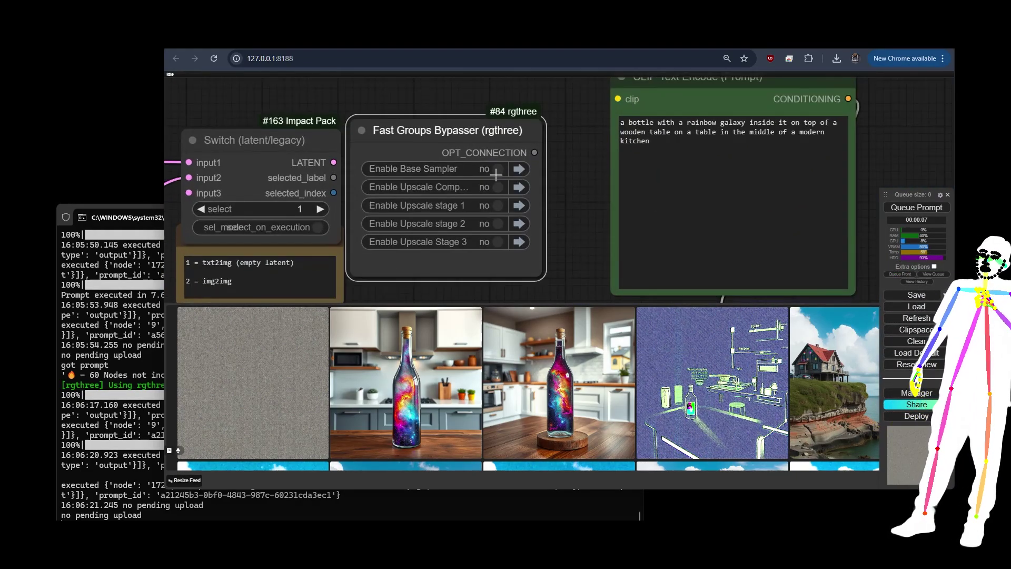
{"action": "left_click", "coordinate": [497, 206]}
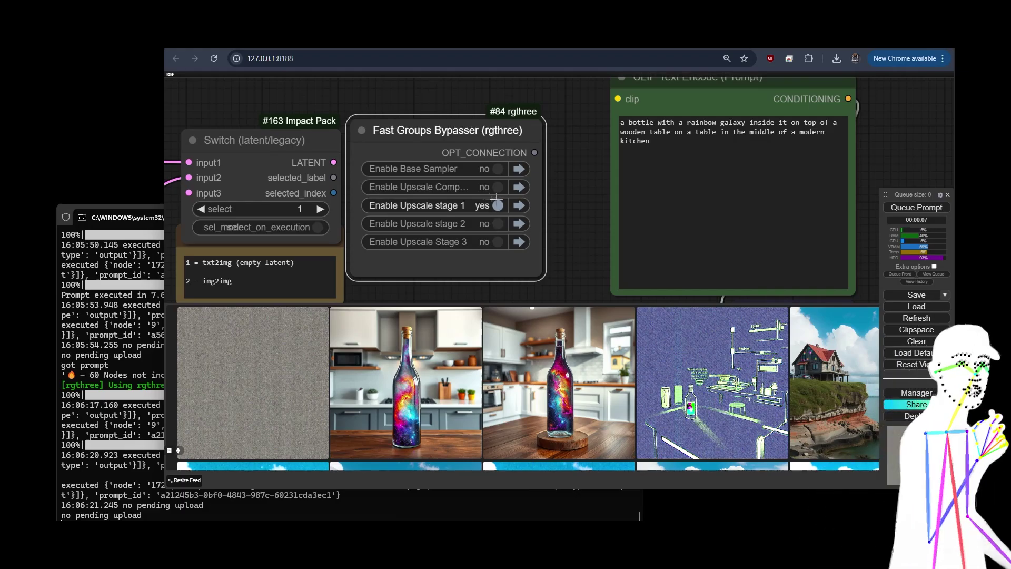
{"action": "scroll", "coordinate": [570, 176], "scroll_direction": "down", "scroll_amount": 3}
Survey the upscale SamplerCustomAdvanced node and its Get_model_flux and Get_latent_img2img_b inputs
{"action": "left_click_drag", "start_coordinate": [544, 238], "coordinate": [599, 49]}
{"action": "scroll", "coordinate": [578, 115], "scroll_direction": "down", "scroll_amount": 2}
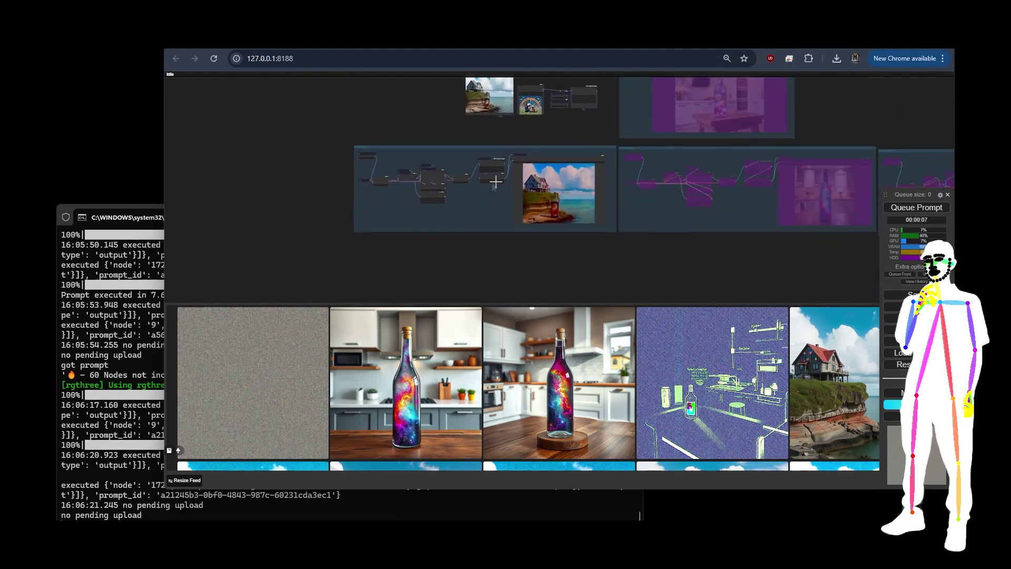
{"action": "scroll", "coordinate": [476, 198], "scroll_direction": "up", "scroll_amount": 5}
{"action": "scroll", "coordinate": [411, 200], "scroll_direction": "up", "scroll_amount": 6}
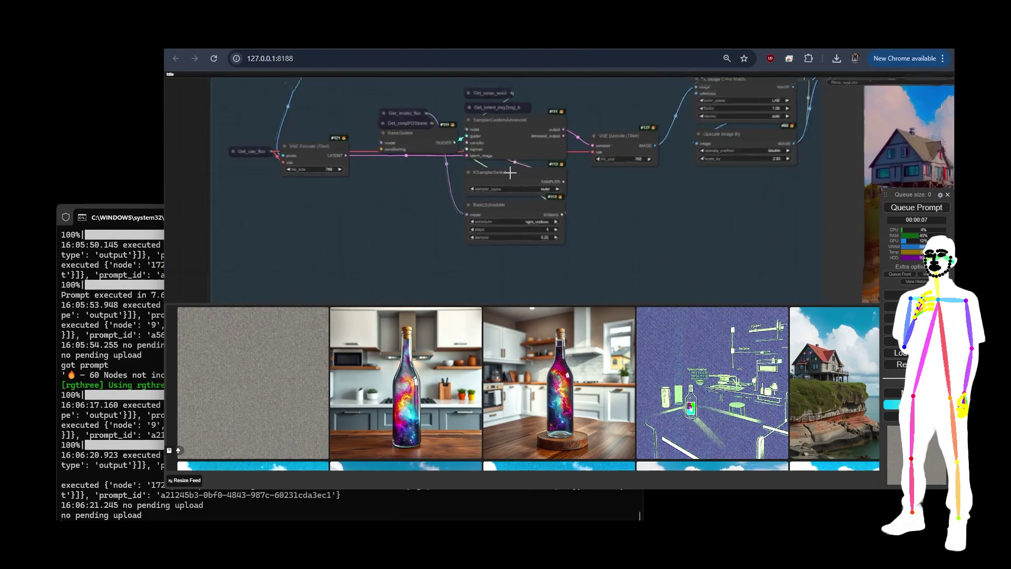
{"action": "left_click_drag", "start_coordinate": [639, 192], "coordinate": [637, 207]}
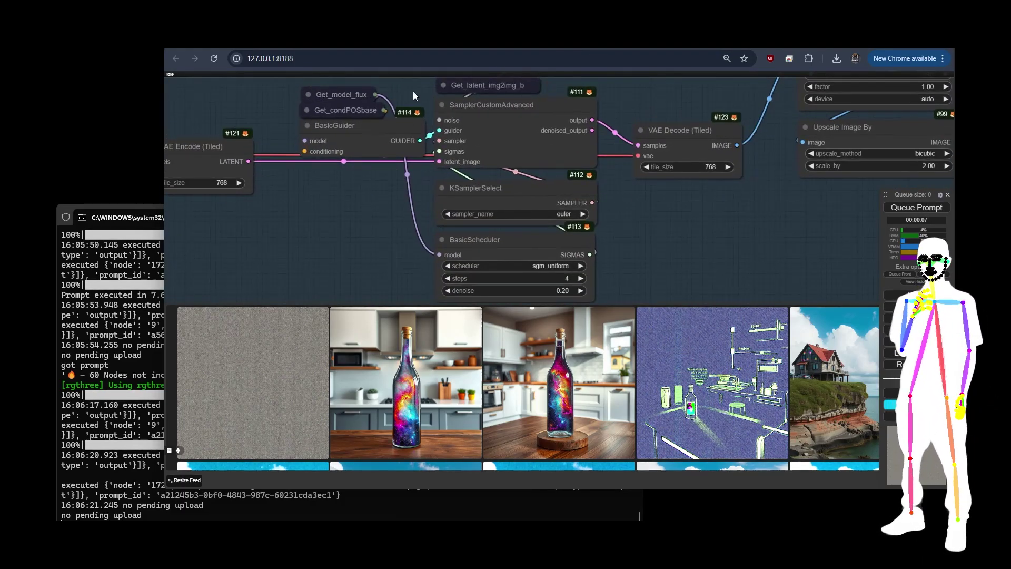
{"action": "left_click", "coordinate": [503, 113]}
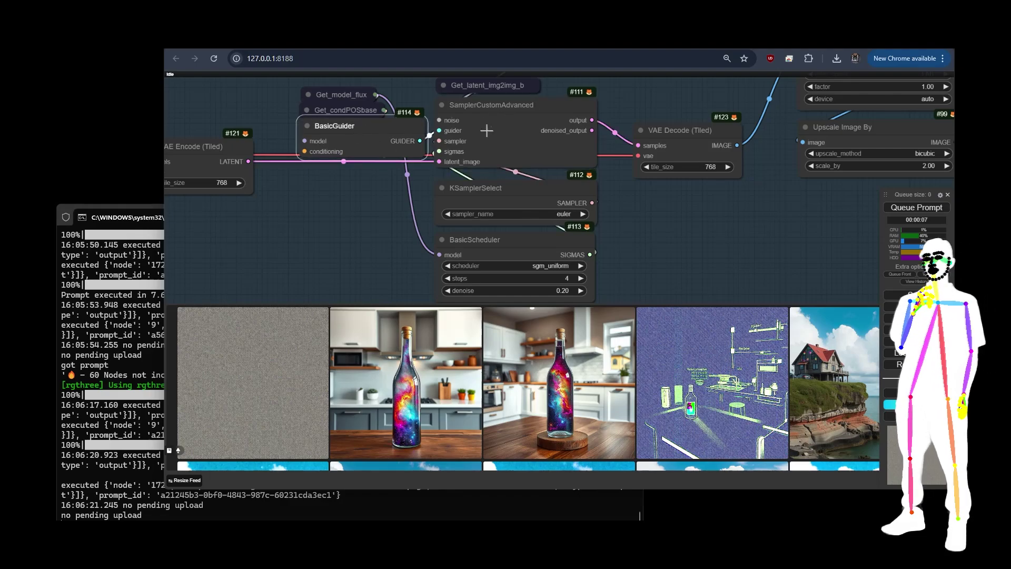
{"action": "left_click_drag", "start_coordinate": [521, 137], "coordinate": [523, 137]}
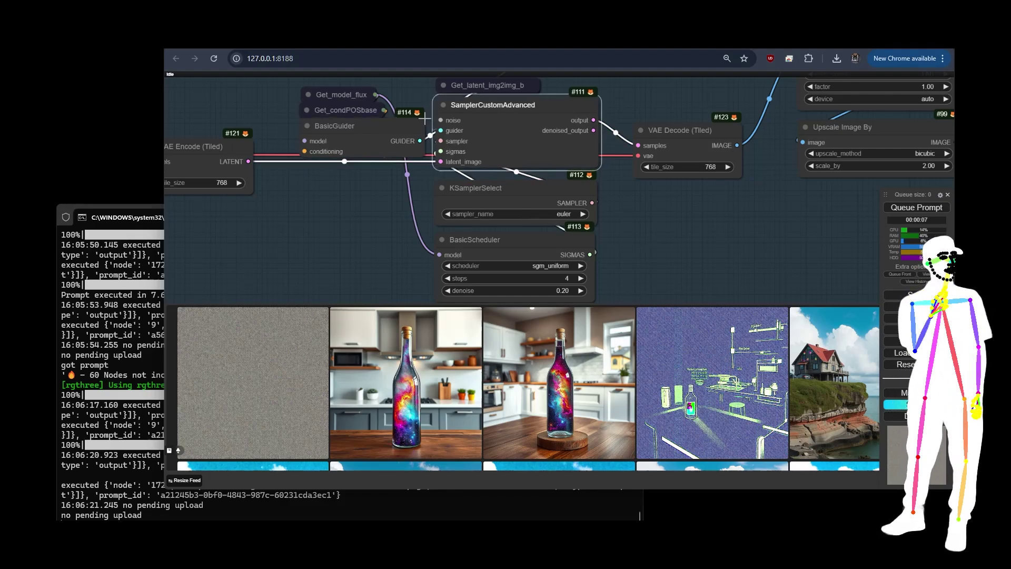
{"action": "scroll", "coordinate": [374, 184], "scroll_direction": "up", "scroll_amount": 4}
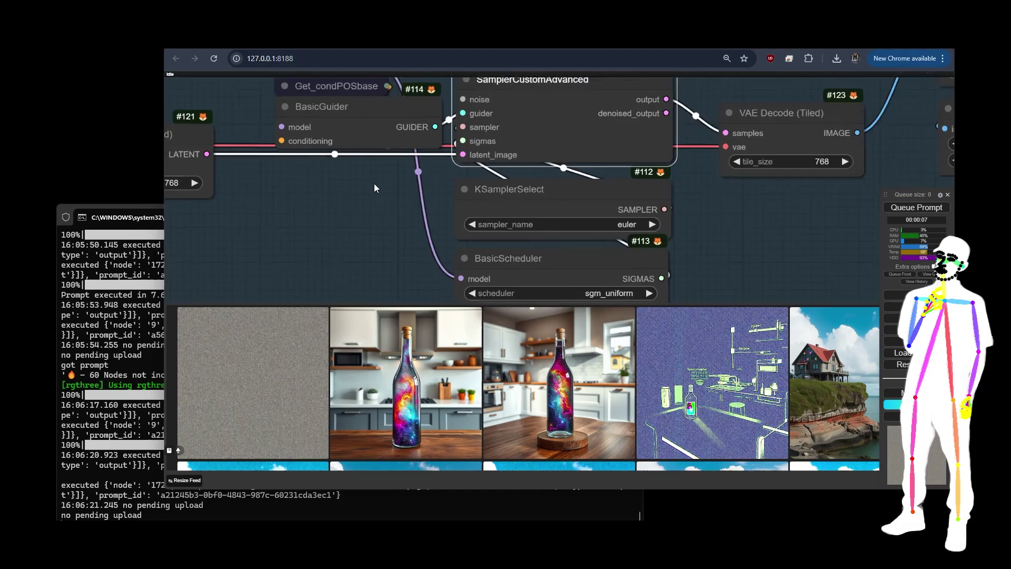
{"action": "left_click_drag", "start_coordinate": [354, 215], "coordinate": [371, 242]}
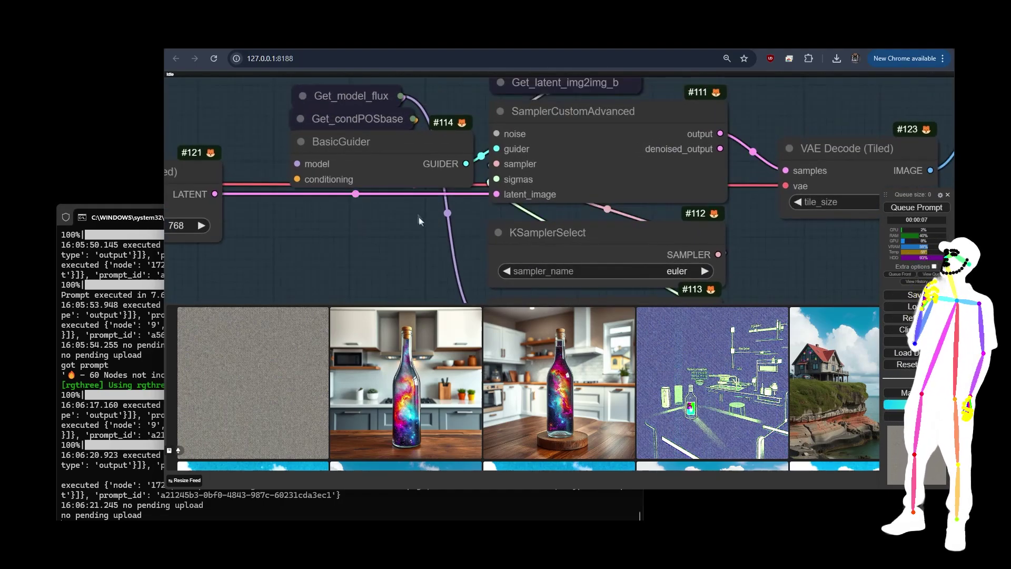
{"action": "scroll", "coordinate": [383, 216], "scroll_direction": "down", "scroll_amount": 6}
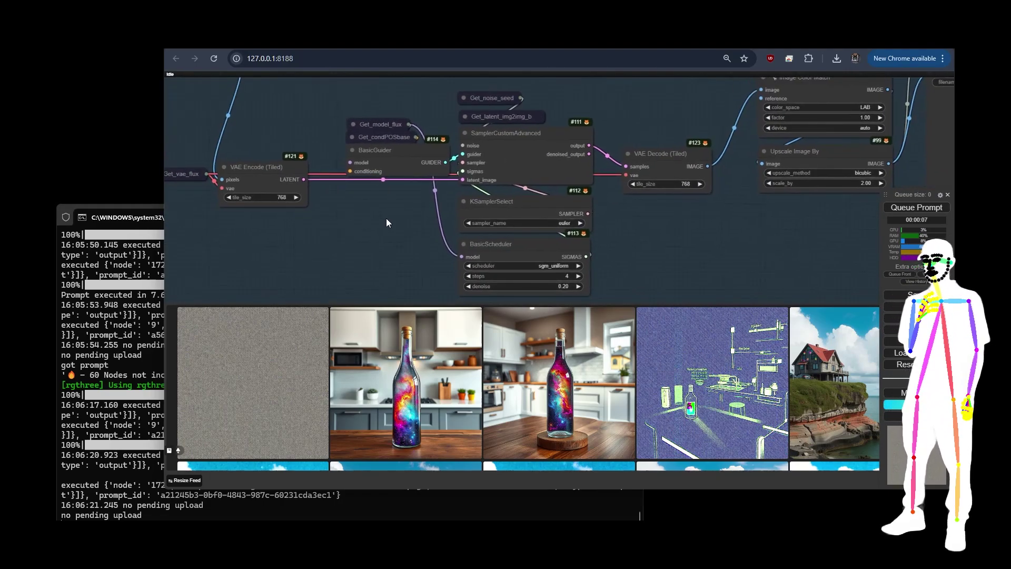
{"action": "left_click_drag", "start_coordinate": [387, 218], "coordinate": [462, 227]}
Inspect the VAE Encode (Tiled) and VAE Decode (Tiled) nodes of the upscale stage
{"action": "left_click", "coordinate": [343, 192]}
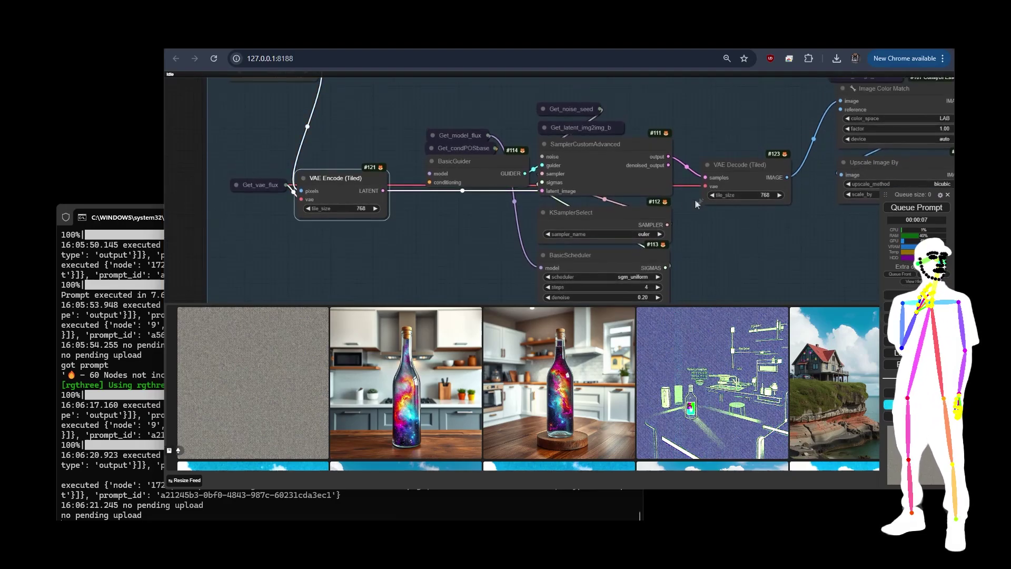
{"action": "left_click", "coordinate": [747, 182]}
{"action": "left_click_drag", "start_coordinate": [718, 264], "coordinate": [690, 245]}
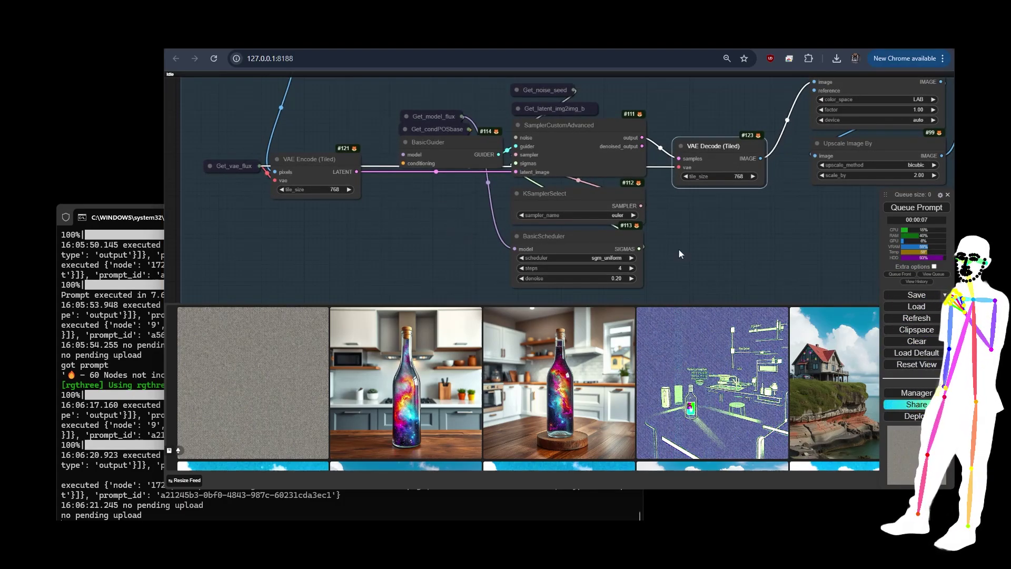
{"action": "scroll", "coordinate": [602, 298], "scroll_direction": "up", "scroll_amount": 4}
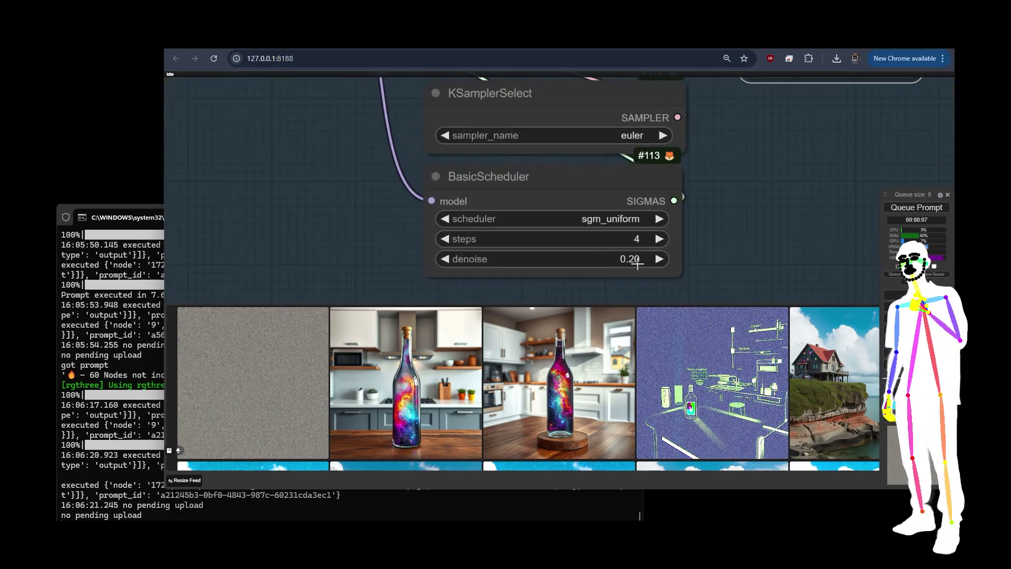
{"action": "scroll", "coordinate": [729, 242], "scroll_direction": "down", "scroll_amount": 5}
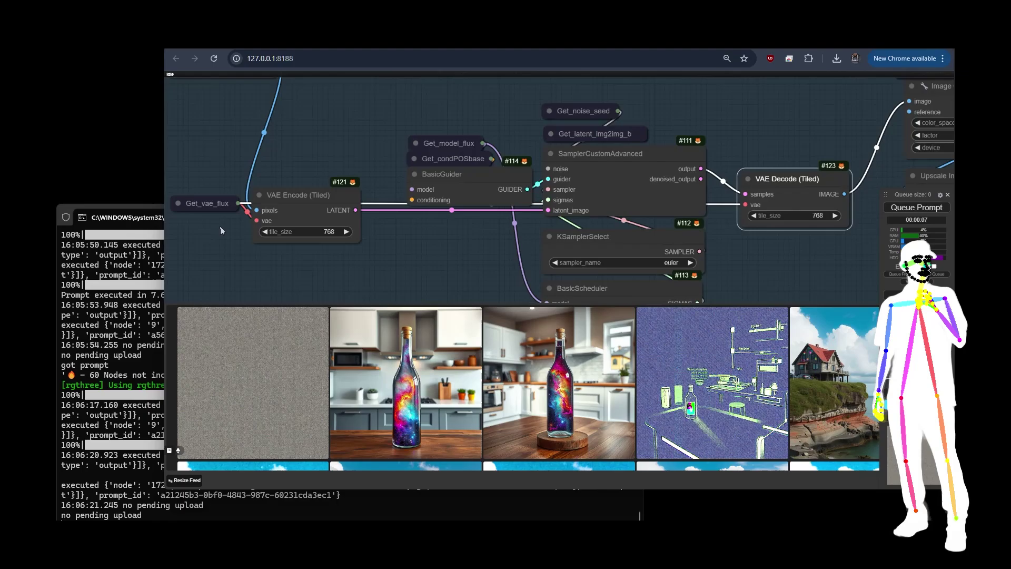
{"action": "scroll", "coordinate": [454, 244], "scroll_direction": "down", "scroll_amount": 3}
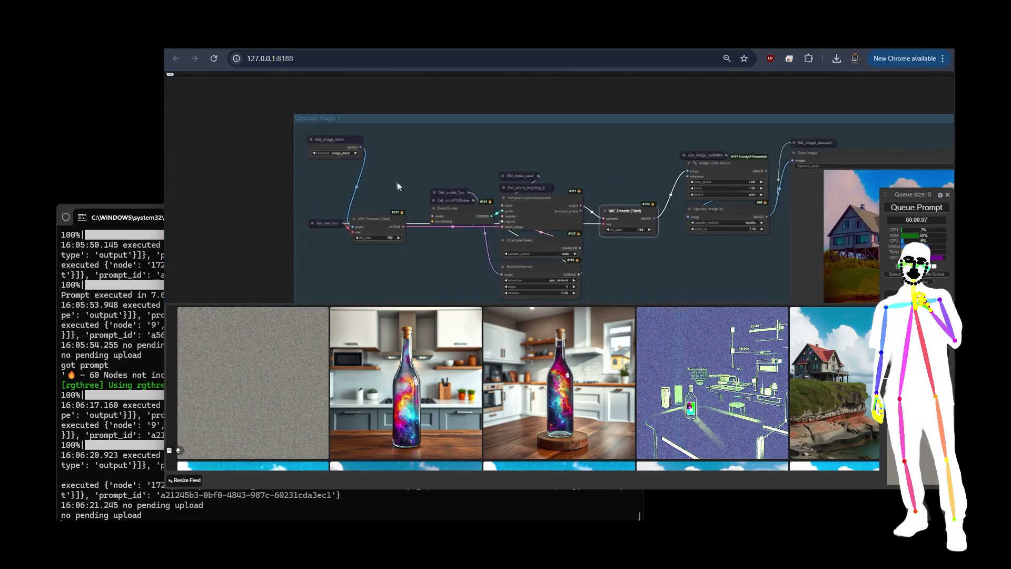
{"action": "scroll", "coordinate": [395, 187], "scroll_direction": "up", "scroll_amount": 3}
{"action": "scroll", "coordinate": [337, 147], "scroll_direction": "up", "scroll_amount": 1}
Check Get_image_Input and Upscale Image By, then frame the whole group with its house-and-bottle preview
{"action": "left_click", "coordinate": [294, 135]}
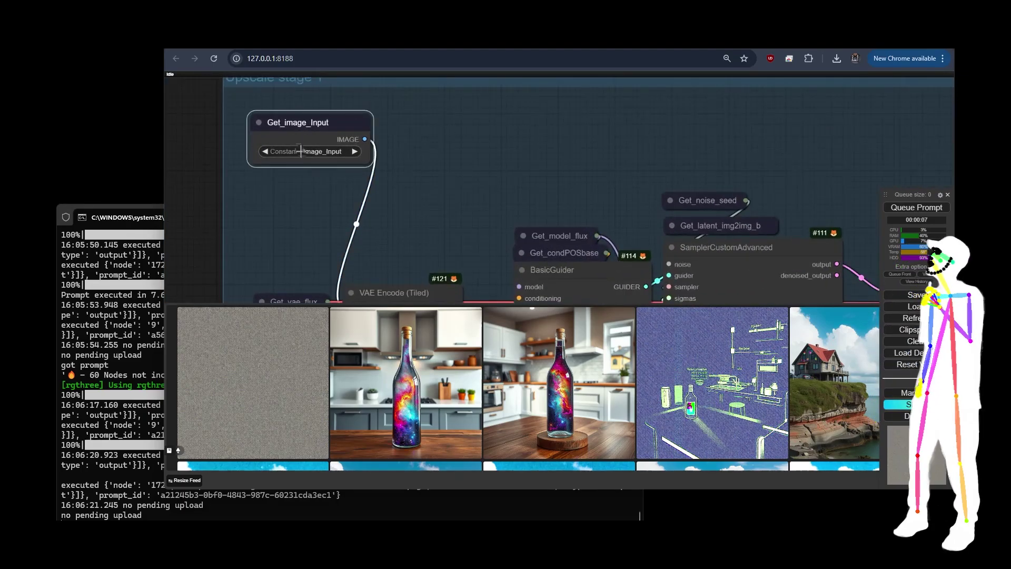
{"action": "scroll", "coordinate": [301, 174], "scroll_direction": "up", "scroll_amount": 1}
{"action": "left_click_drag", "start_coordinate": [302, 175], "coordinate": [276, 75]}
{"action": "left_click_drag", "start_coordinate": [471, 232], "coordinate": [293, 200]}
{"action": "scroll", "coordinate": [348, 213], "scroll_direction": "down", "scroll_amount": 2}
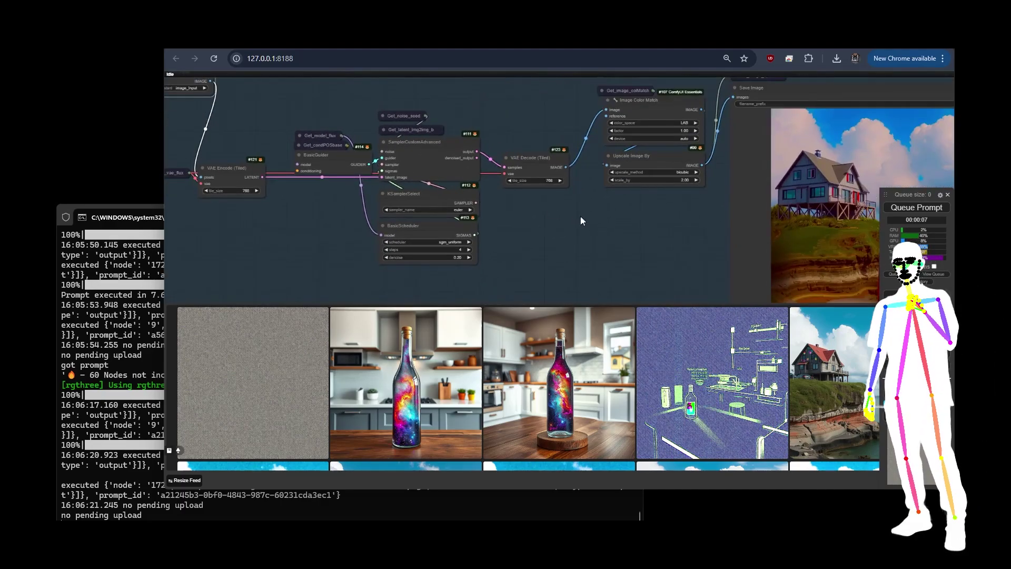
{"action": "scroll", "coordinate": [551, 237], "scroll_direction": "down", "scroll_amount": 1}
{"action": "left_click_drag", "start_coordinate": [551, 238], "coordinate": [594, 226]}
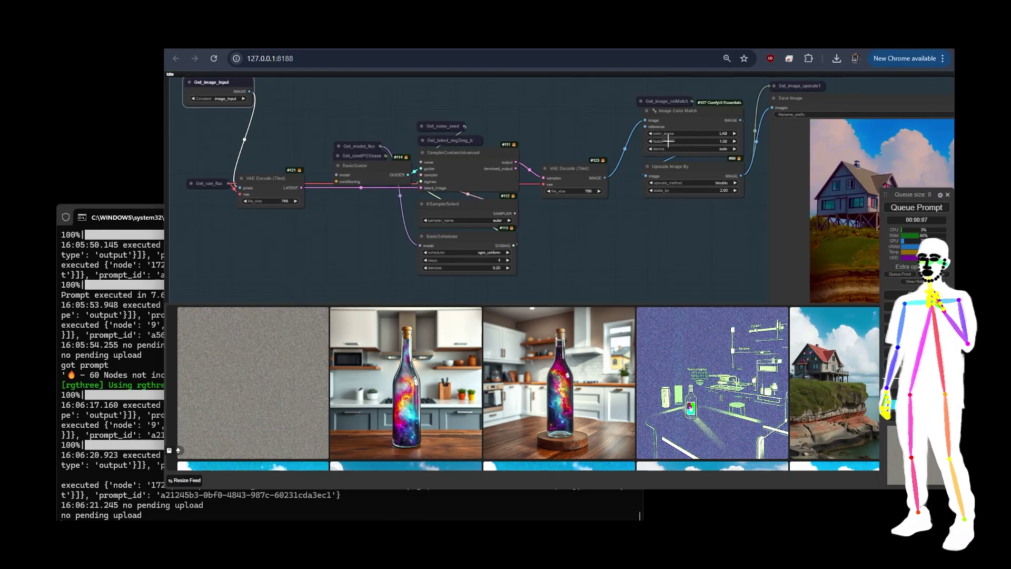
{"action": "scroll", "coordinate": [691, 116], "scroll_direction": "up", "scroll_amount": 1}
{"action": "left_click", "coordinate": [695, 182]}
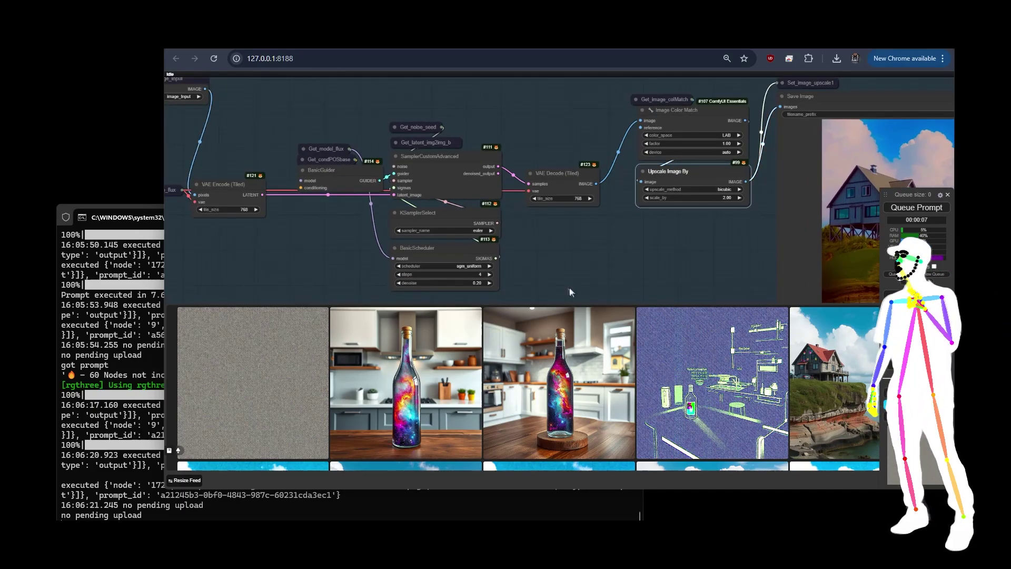
{"action": "left_click_drag", "start_coordinate": [571, 292], "coordinate": [640, 285]}
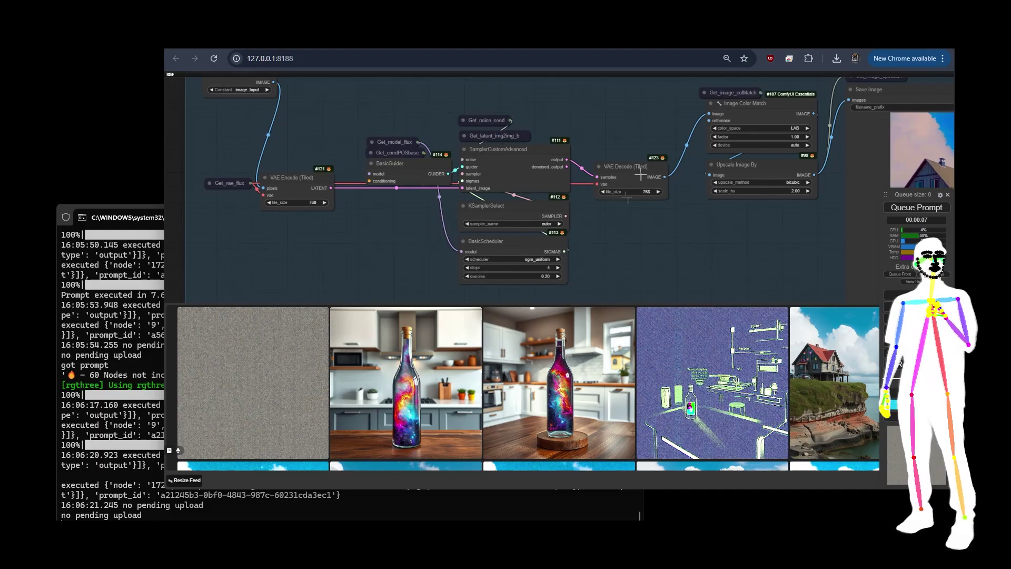
{"action": "scroll", "coordinate": [545, 283], "scroll_direction": "up", "scroll_amount": 5}
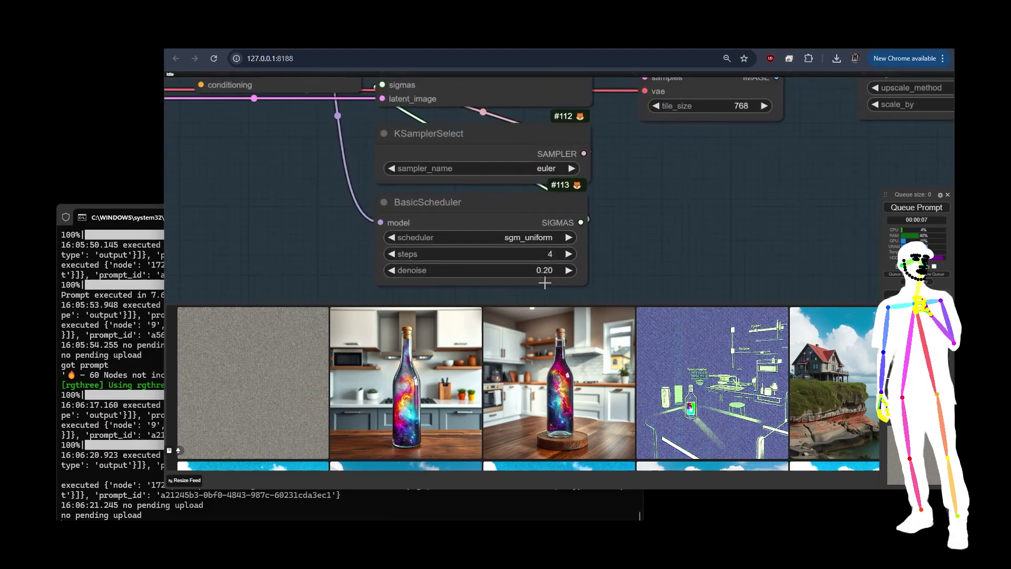
{"action": "scroll", "coordinate": [301, 237], "scroll_direction": "down", "scroll_amount": 5}
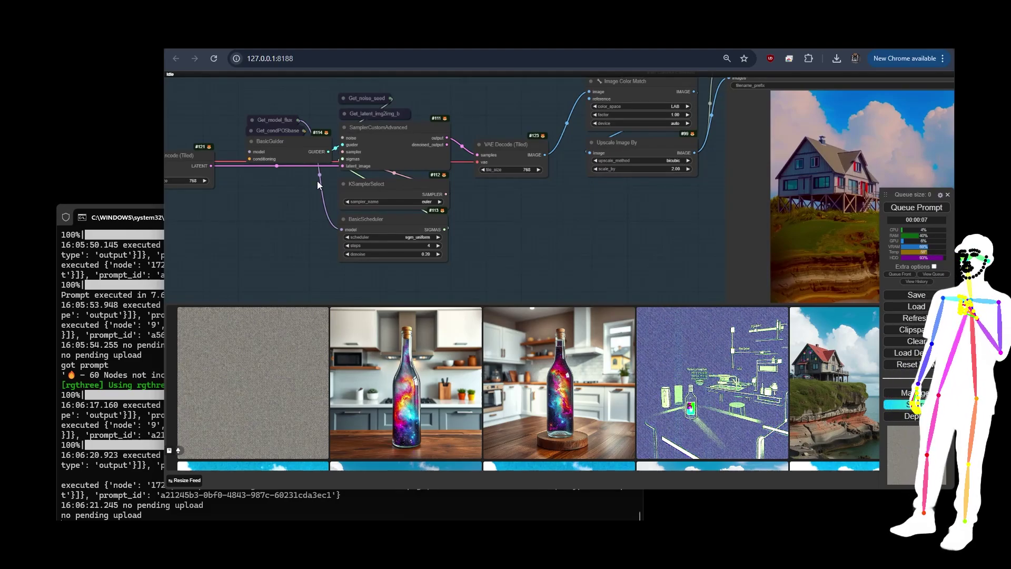
{"action": "left_click_drag", "start_coordinate": [254, 207], "coordinate": [355, 214]}
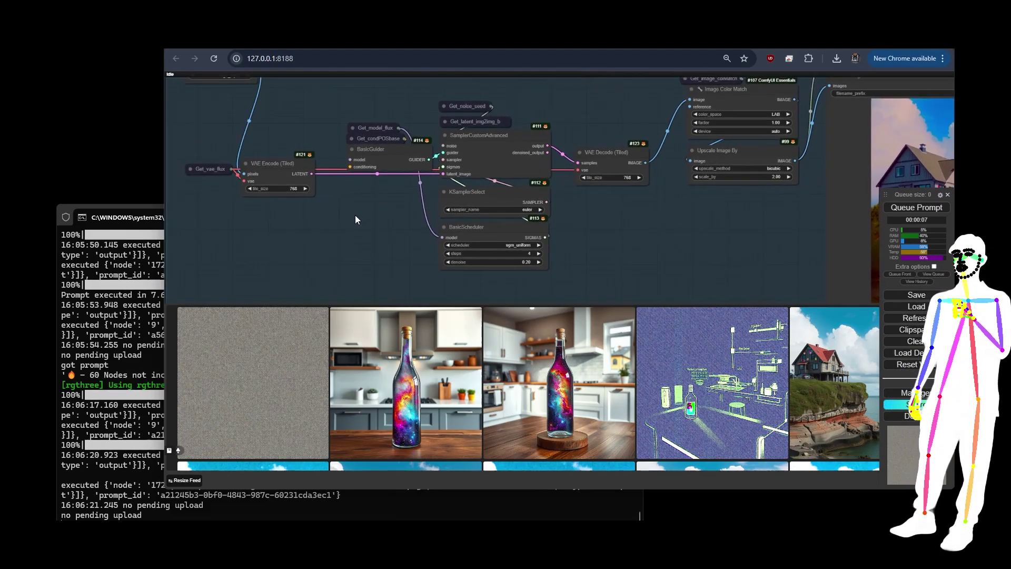
{"action": "scroll", "coordinate": [342, 221], "scroll_direction": "down", "scroll_amount": 6}
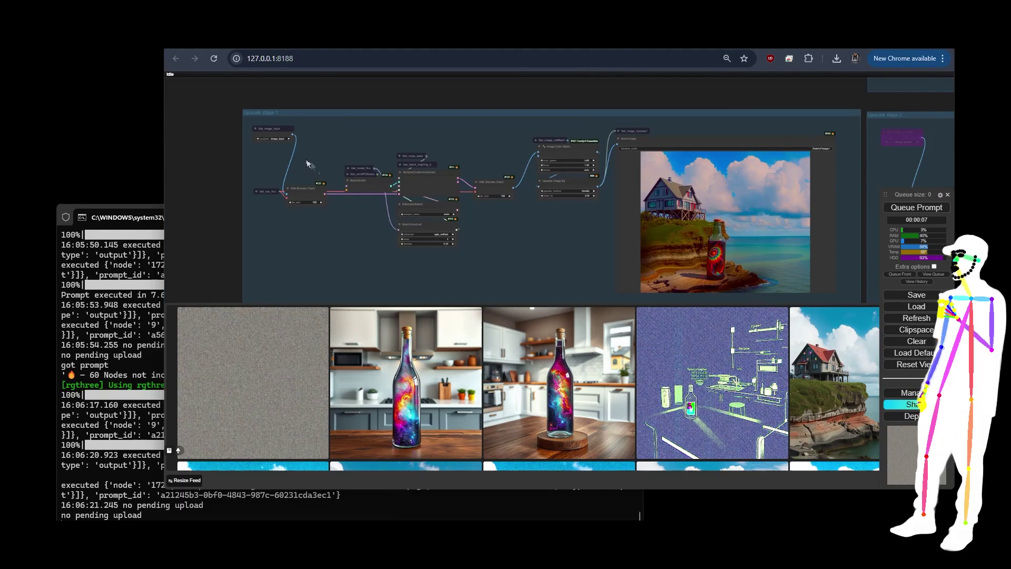
{"action": "scroll", "coordinate": [548, 251], "scroll_direction": "right", "scroll_amount": 6}
{"action": "scroll", "coordinate": [550, 154], "scroll_direction": "right", "scroll_amount": 4}
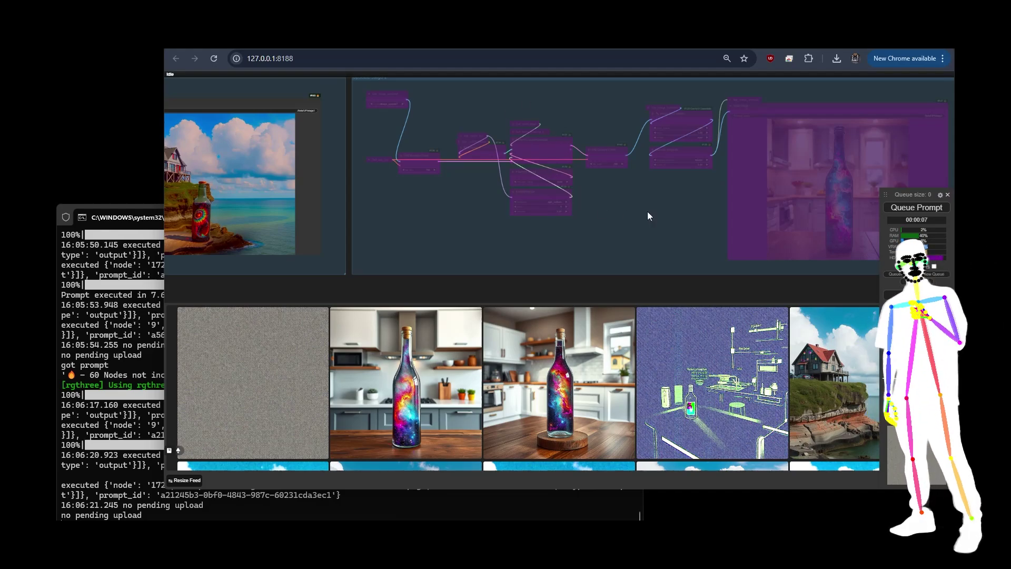
{"action": "left_click_drag", "start_coordinate": [648, 212], "coordinate": [450, 219]}
{"action": "scroll", "coordinate": [481, 152], "scroll_direction": "up", "scroll_amount": 3}
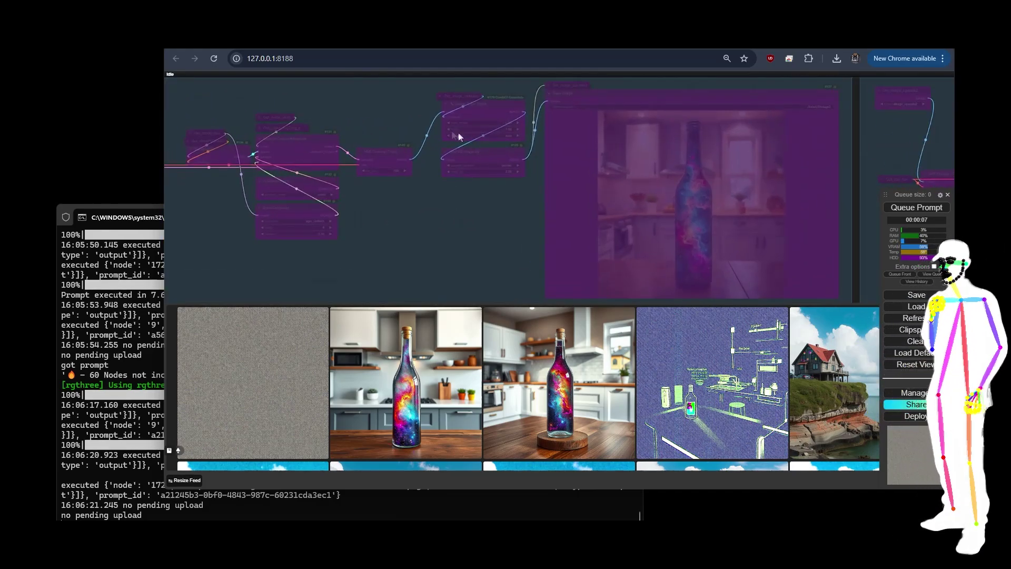
{"action": "scroll", "coordinate": [442, 248], "scroll_direction": "down", "scroll_amount": 5}
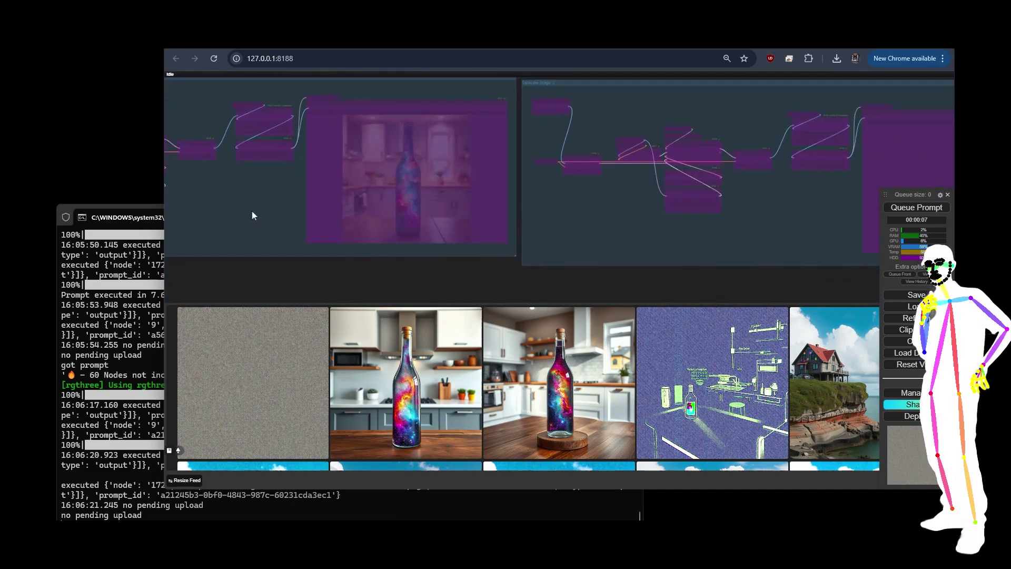
{"action": "scroll", "coordinate": [779, 222], "scroll_direction": "down", "scroll_amount": 2}
{"action": "scroll", "coordinate": [780, 222], "scroll_direction": "down", "scroll_amount": 2}
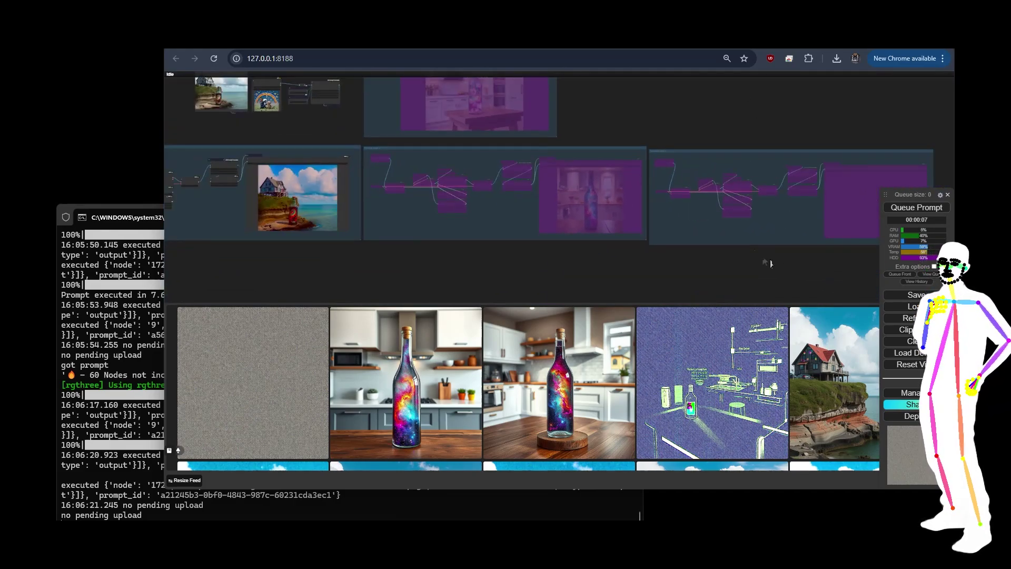
{"action": "scroll", "coordinate": [784, 273], "scroll_direction": "down", "scroll_amount": 2}
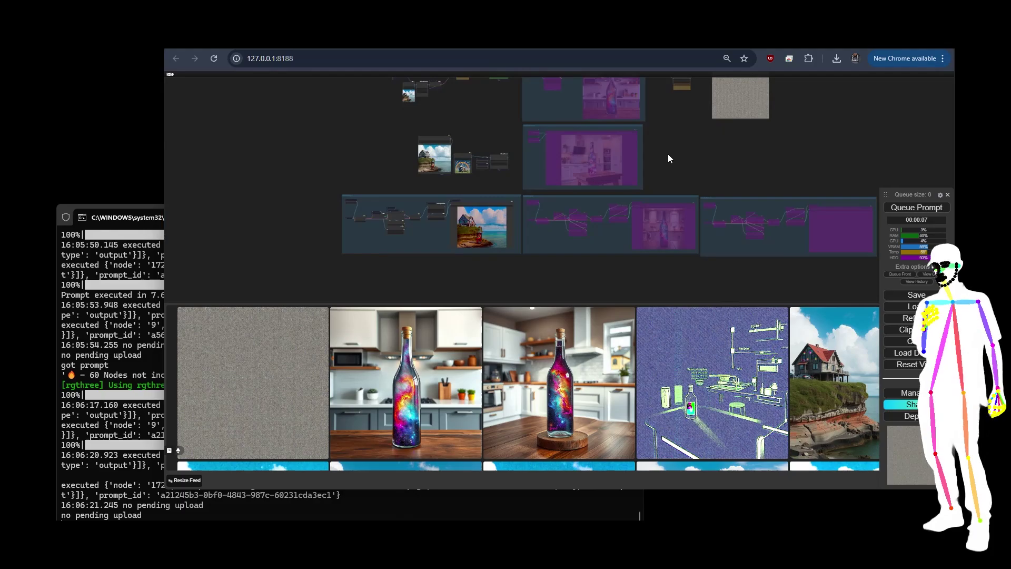
{"action": "scroll", "coordinate": [355, 234], "scroll_direction": "up", "scroll_amount": 4}
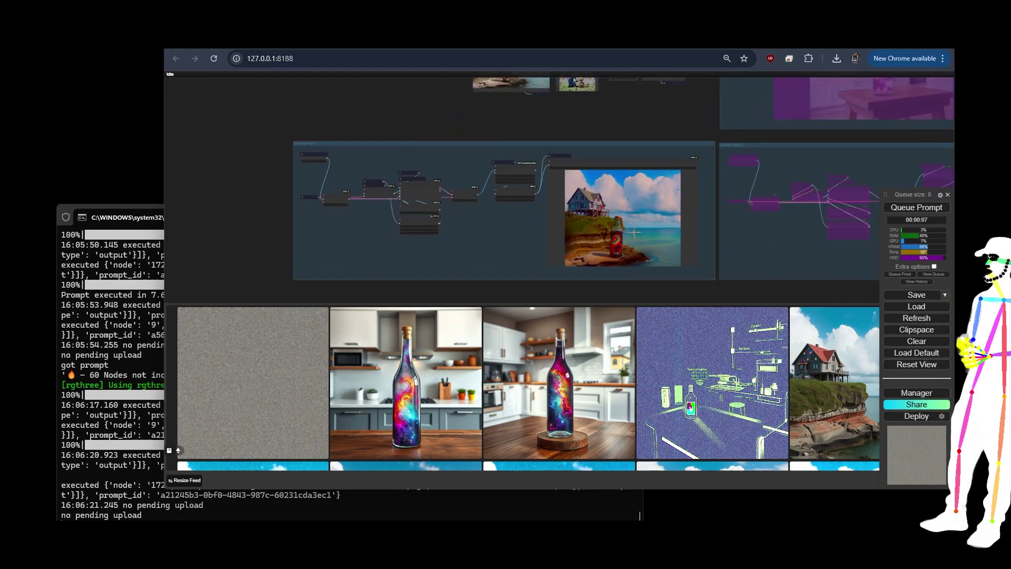
Wire the house-with-bottle Load Image output into the Image Resize input, replacing the rainbow link
{"action": "scroll", "coordinate": [355, 241], "scroll_direction": "up", "scroll_amount": 4}
{"action": "scroll", "coordinate": [288, 226], "scroll_direction": "down", "scroll_amount": 6}
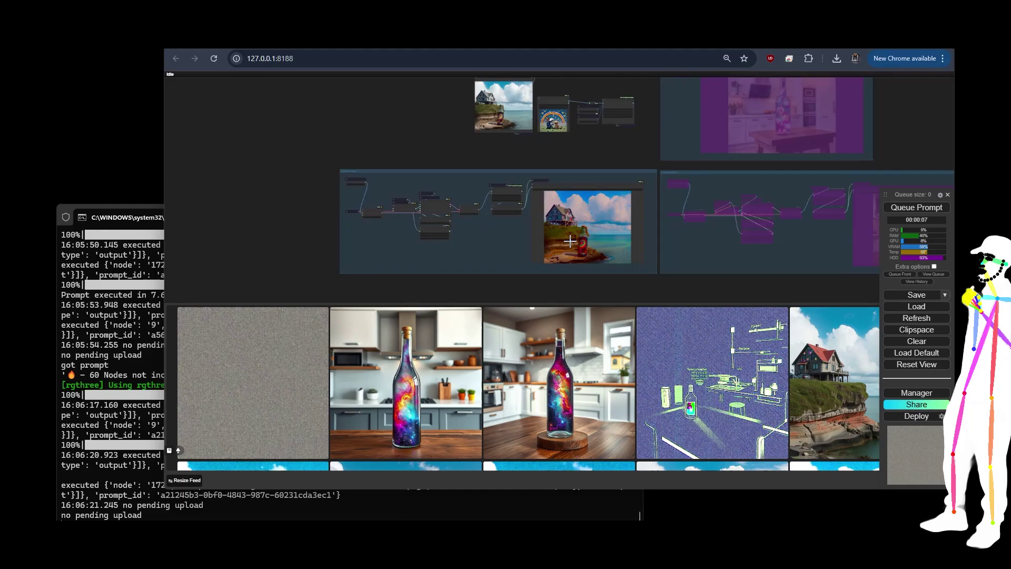
{"action": "scroll", "coordinate": [574, 163], "scroll_direction": "up", "scroll_amount": 6}
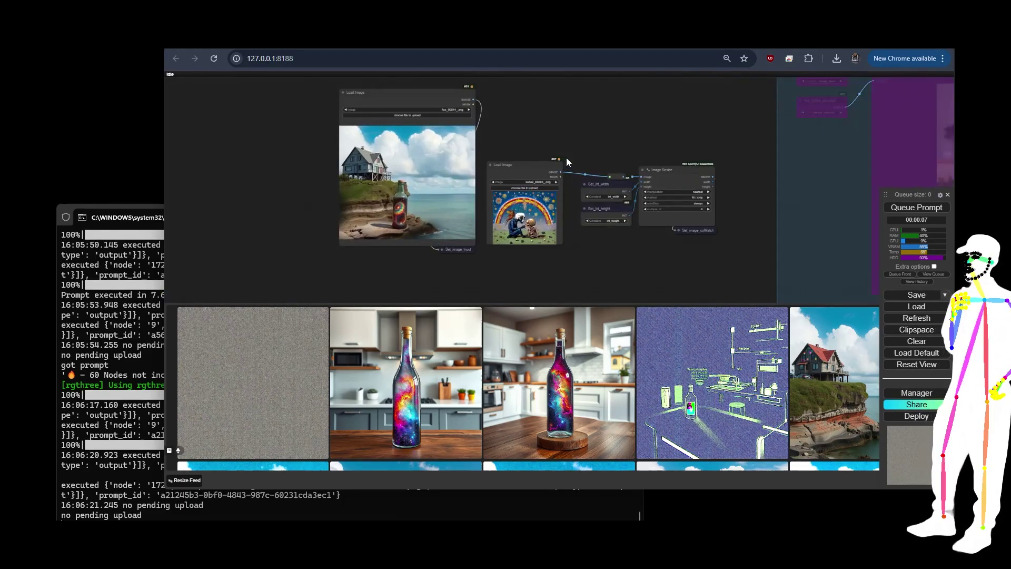
{"action": "scroll", "coordinate": [567, 157], "scroll_direction": "up", "scroll_amount": 3}
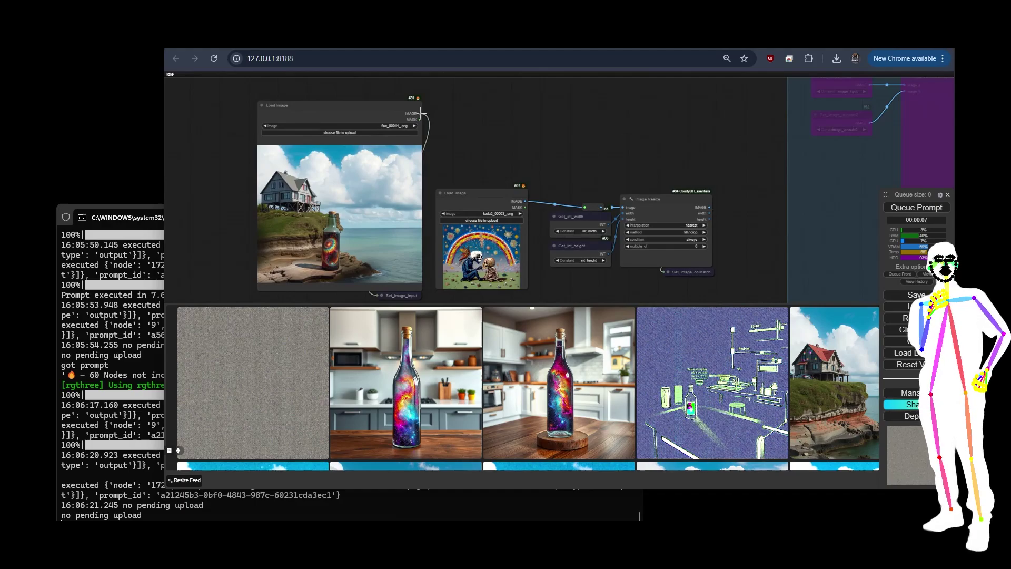
{"action": "left_click_drag", "start_coordinate": [422, 113], "coordinate": [585, 207]}
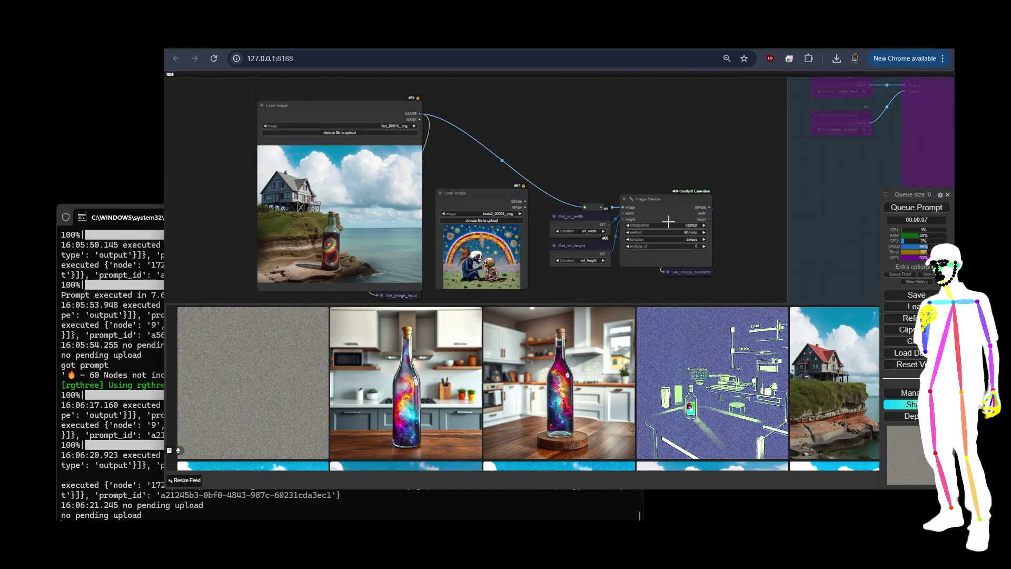
{"action": "scroll", "coordinate": [668, 221], "scroll_direction": "up", "scroll_amount": 3}
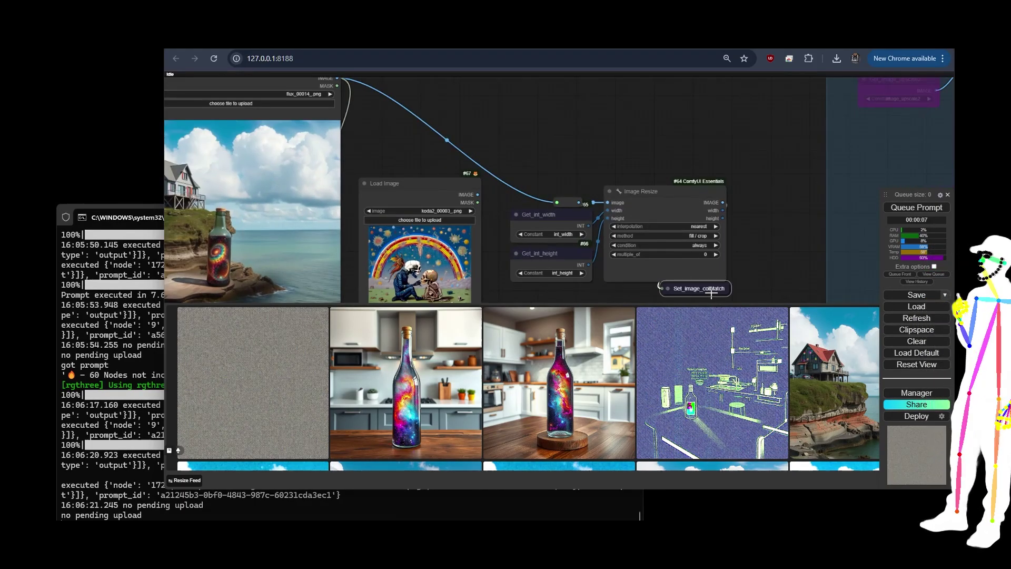
{"action": "scroll", "coordinate": [716, 162], "scroll_direction": "down", "scroll_amount": 3}
Select the house Load Image node and survey the Image Resize nodes and neighbouring group
{"action": "left_click", "coordinate": [391, 201]}
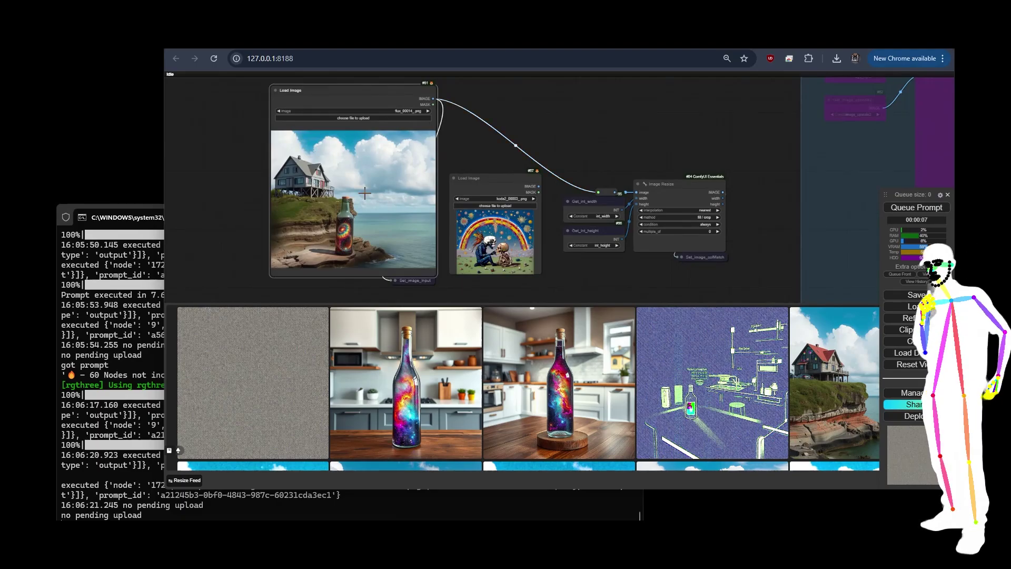
{"action": "scroll", "coordinate": [512, 182], "scroll_direction": "up", "scroll_amount": 3}
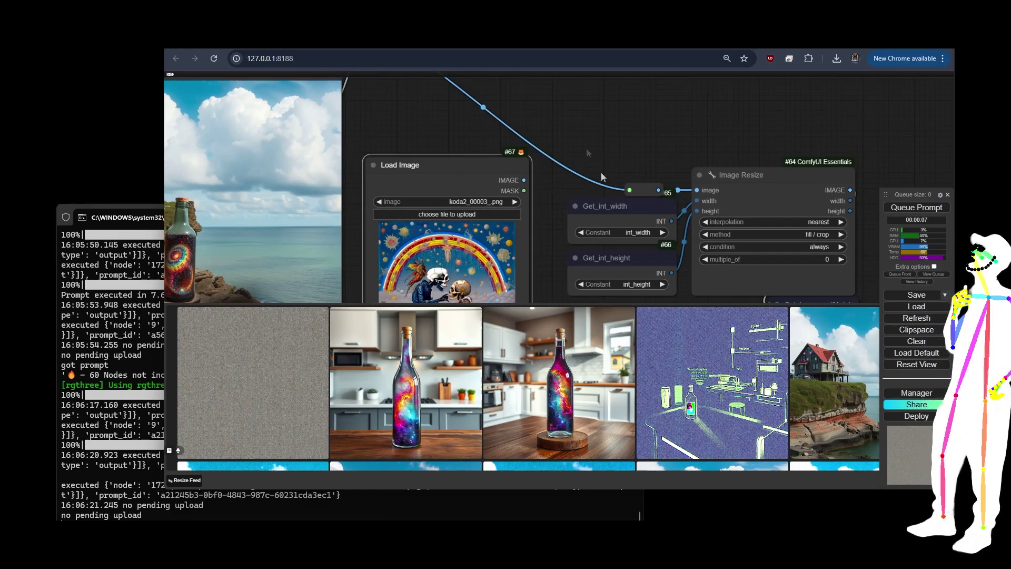
{"action": "left_click_drag", "start_coordinate": [610, 143], "coordinate": [632, 107]}
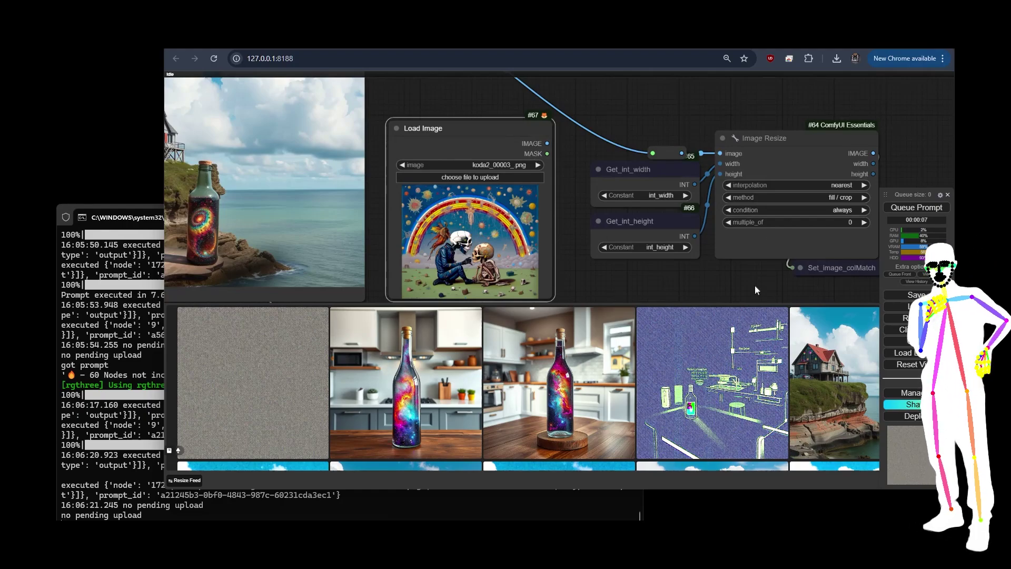
{"action": "scroll", "coordinate": [755, 286], "scroll_direction": "down", "scroll_amount": 4}
{"action": "left_click_drag", "start_coordinate": [754, 285], "coordinate": [620, 144]}
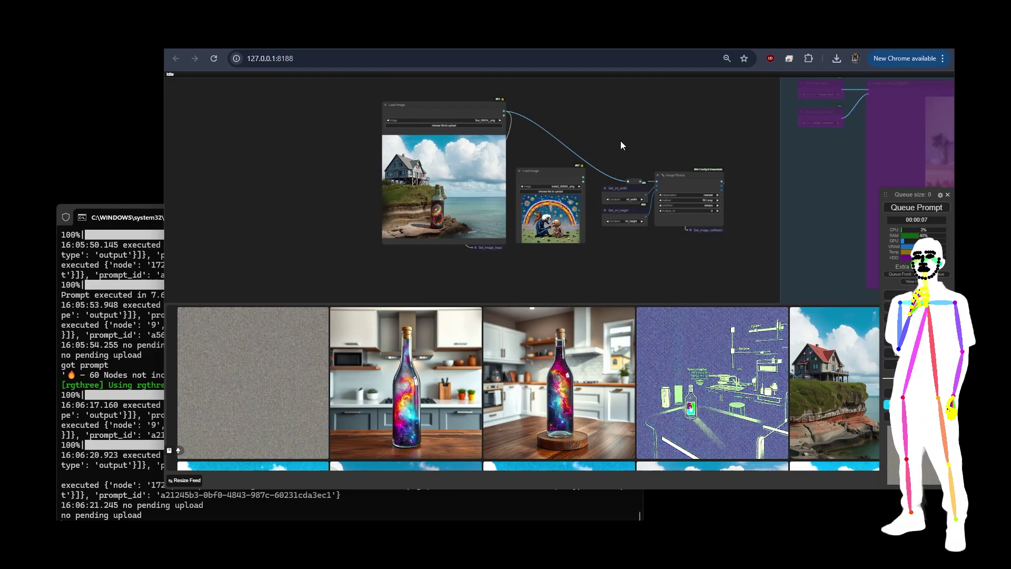
{"action": "scroll", "coordinate": [620, 141], "scroll_direction": "down", "scroll_amount": 6}
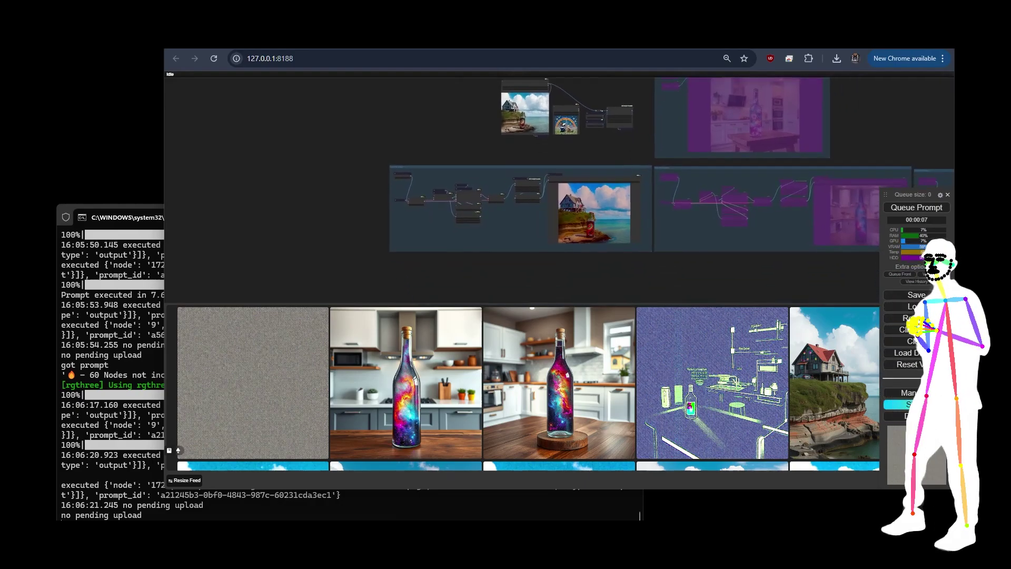
{"action": "scroll", "coordinate": [637, 151], "scroll_direction": "up", "scroll_amount": 4}
{"action": "scroll", "coordinate": [630, 130], "scroll_direction": "up", "scroll_amount": 3}
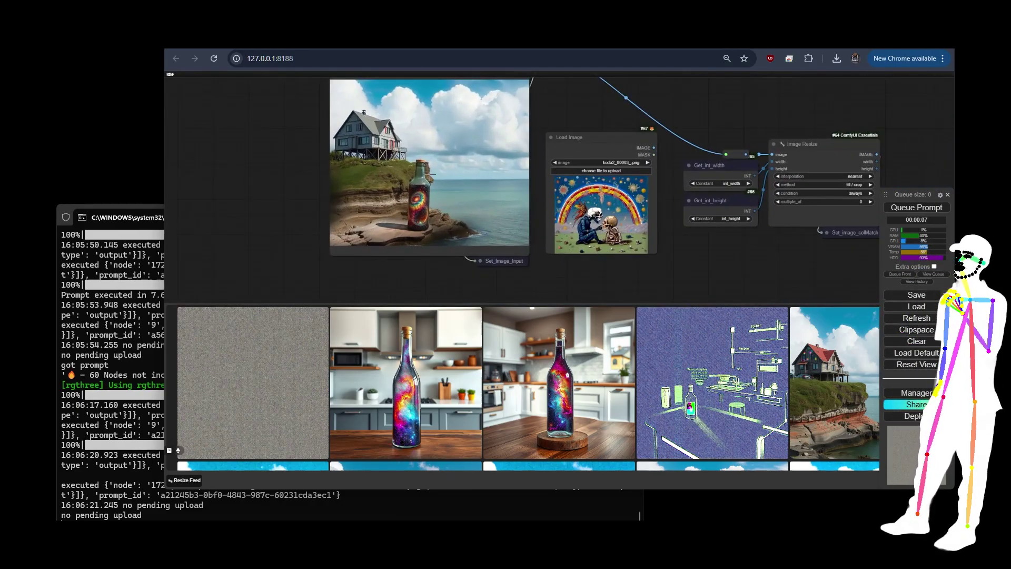
{"action": "scroll", "coordinate": [684, 242], "scroll_direction": "down", "scroll_amount": 5}
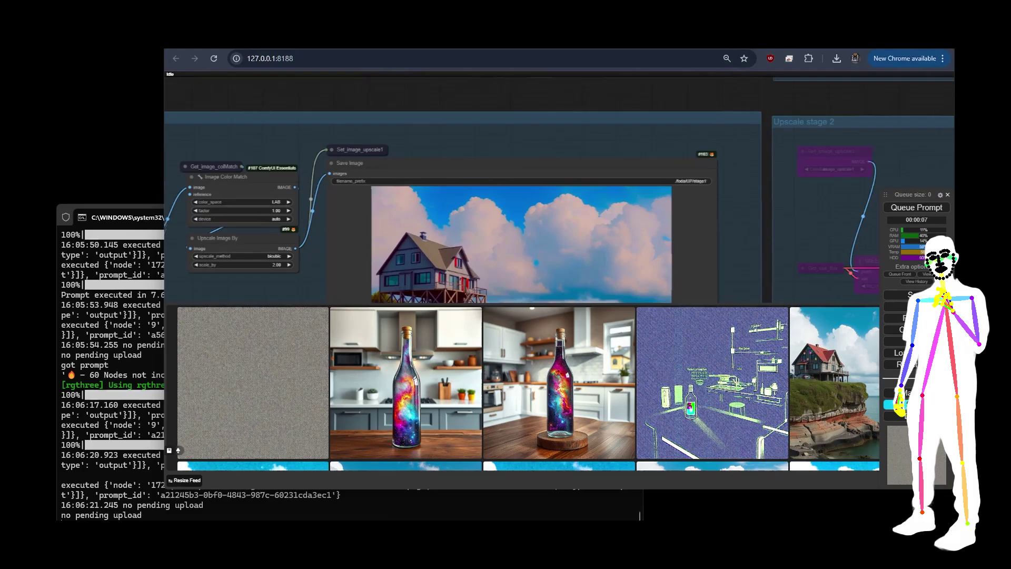
{"action": "scroll", "coordinate": [707, 144], "scroll_direction": "down", "scroll_amount": 3}
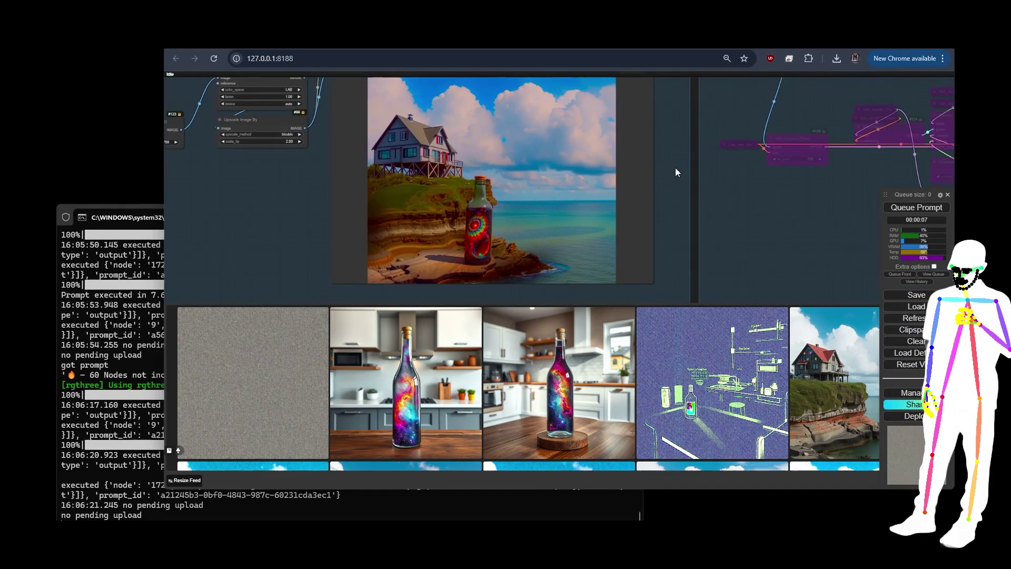
{"action": "left_click_drag", "start_coordinate": [675, 168], "coordinate": [677, 185]}
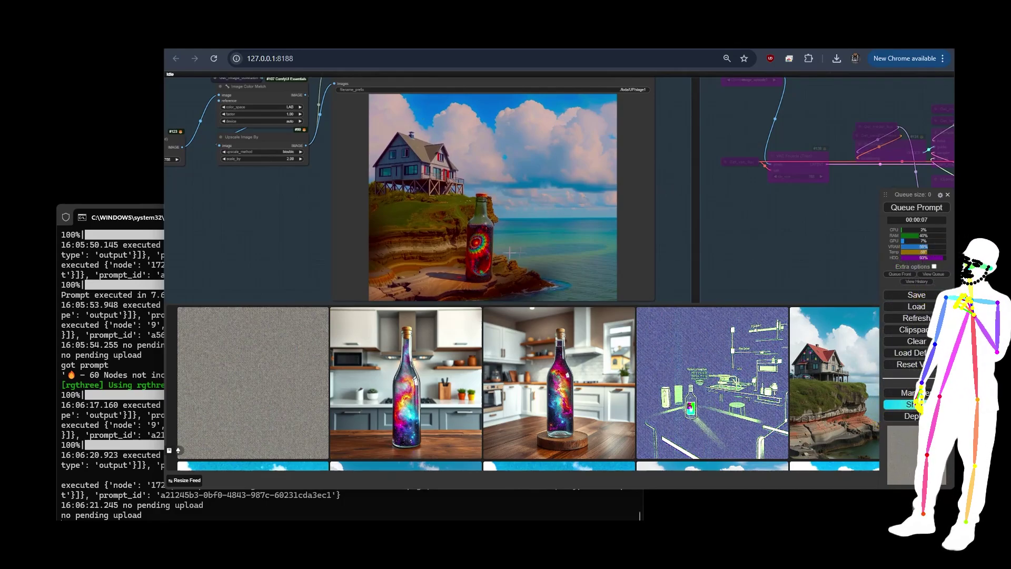
{"action": "scroll", "coordinate": [538, 258], "scroll_direction": "down", "scroll_amount": 4}
{"action": "scroll", "coordinate": [600, 221], "scroll_direction": "down", "scroll_amount": 6}
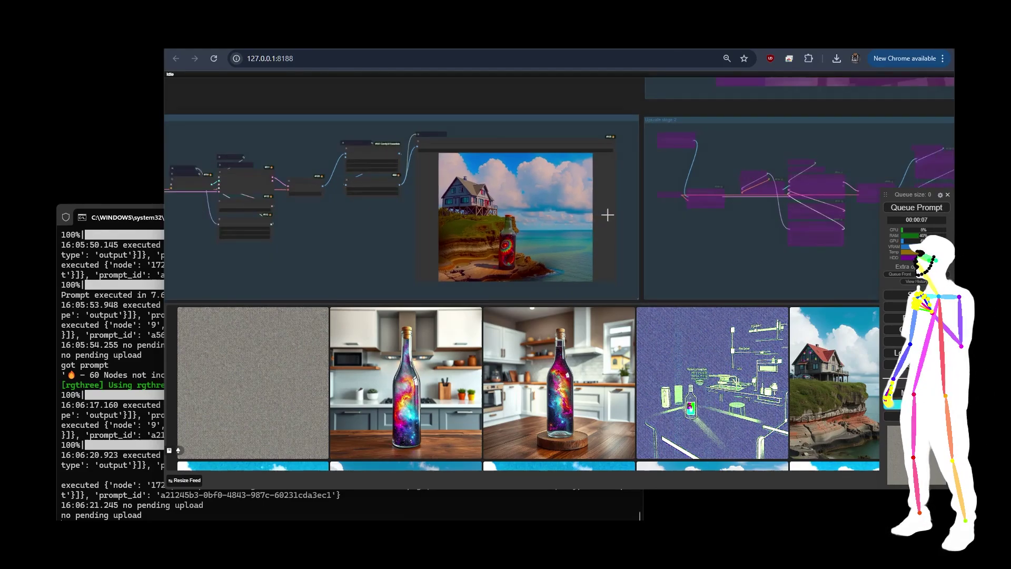
{"action": "mouse_move", "coordinate": [503, 109]}
{"action": "left_mouse_down"}
{"action": "mouse_move", "coordinate": [509, 167]}
{"action": "mouse_move", "coordinate": [507, 110]}
{"action": "left_mouse_up"}
{"action": "scroll", "coordinate": [570, 122], "scroll_direction": "down", "scroll_amount": 3}
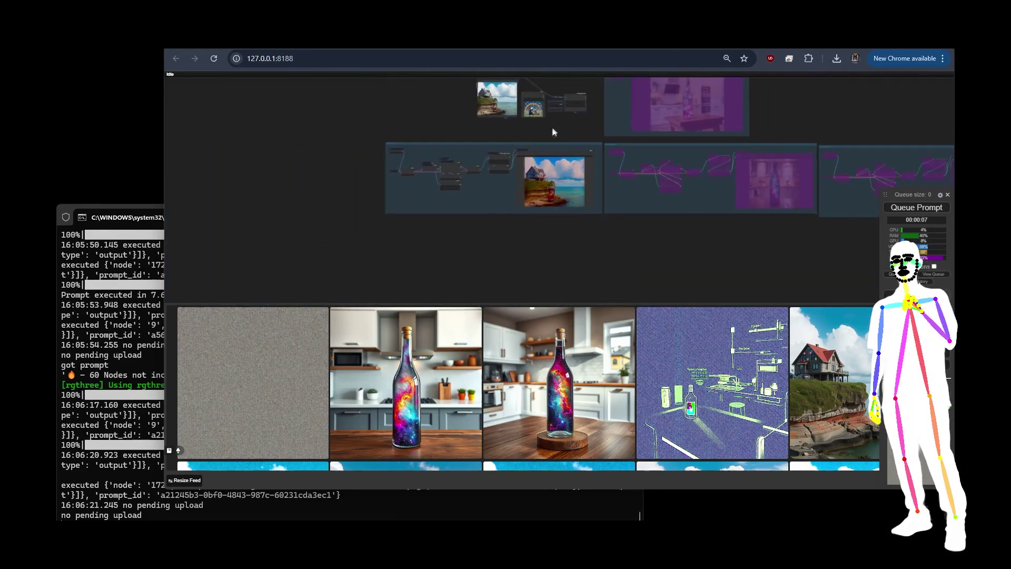
{"action": "left_click_drag", "start_coordinate": [569, 127], "coordinate": [377, 150]}
{"action": "left_click_drag", "start_coordinate": [615, 147], "coordinate": [635, 208]}
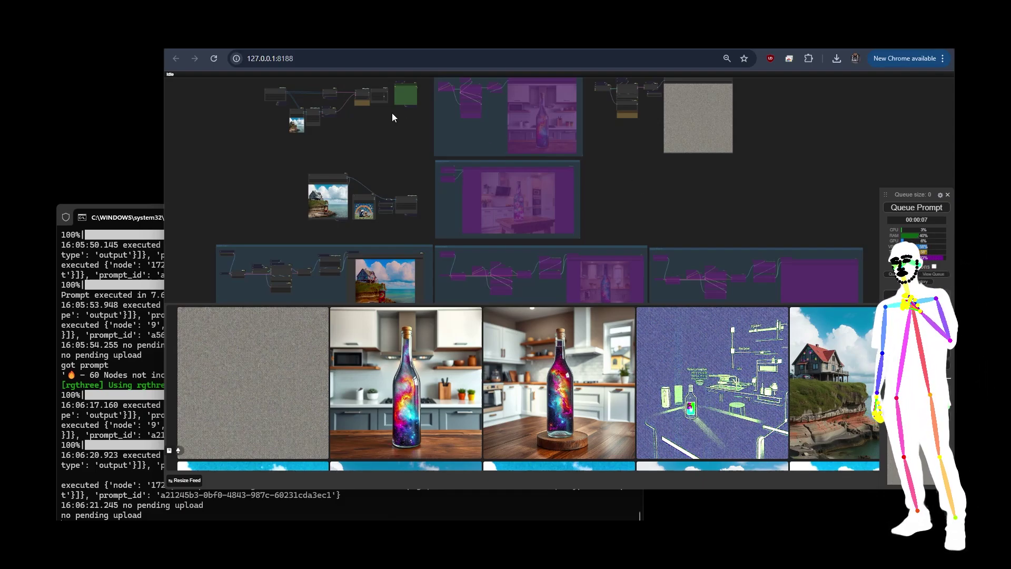
{"action": "scroll", "coordinate": [390, 136], "scroll_direction": "up", "scroll_amount": 2}
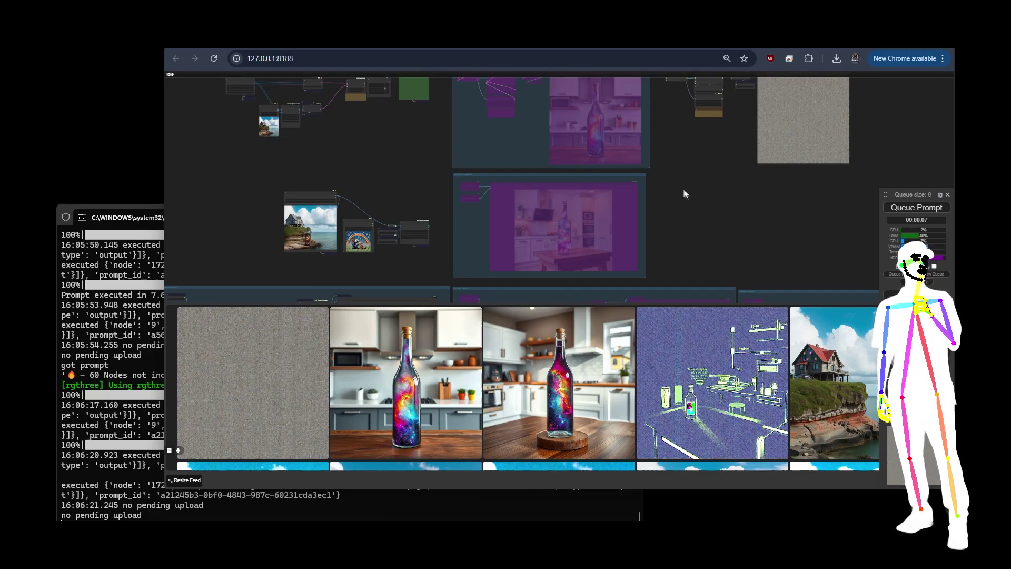
{"action": "scroll", "coordinate": [692, 192], "scroll_direction": "down", "scroll_amount": 3}
{"action": "left_click_drag", "start_coordinate": [631, 235], "coordinate": [627, 225]}
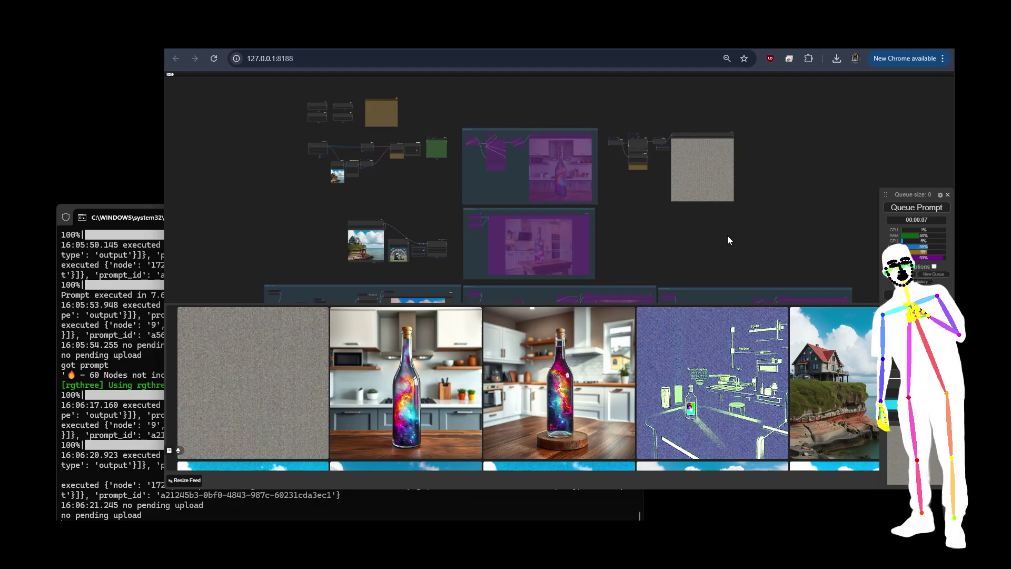
{"action": "scroll", "coordinate": [728, 236], "scroll_direction": "down", "scroll_amount": 5}
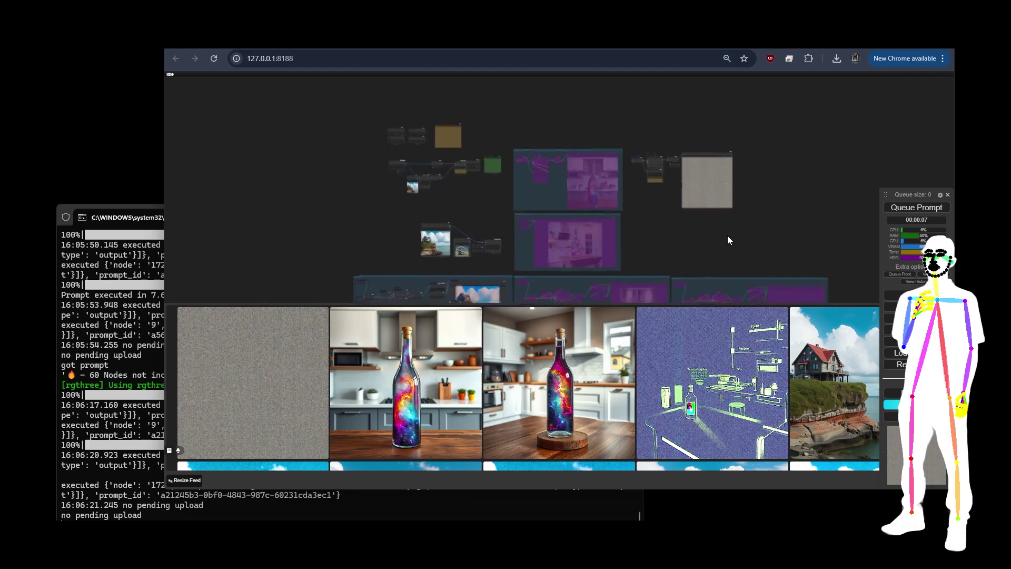
{"action": "left_click_drag", "start_coordinate": [692, 196], "coordinate": [685, 201]}
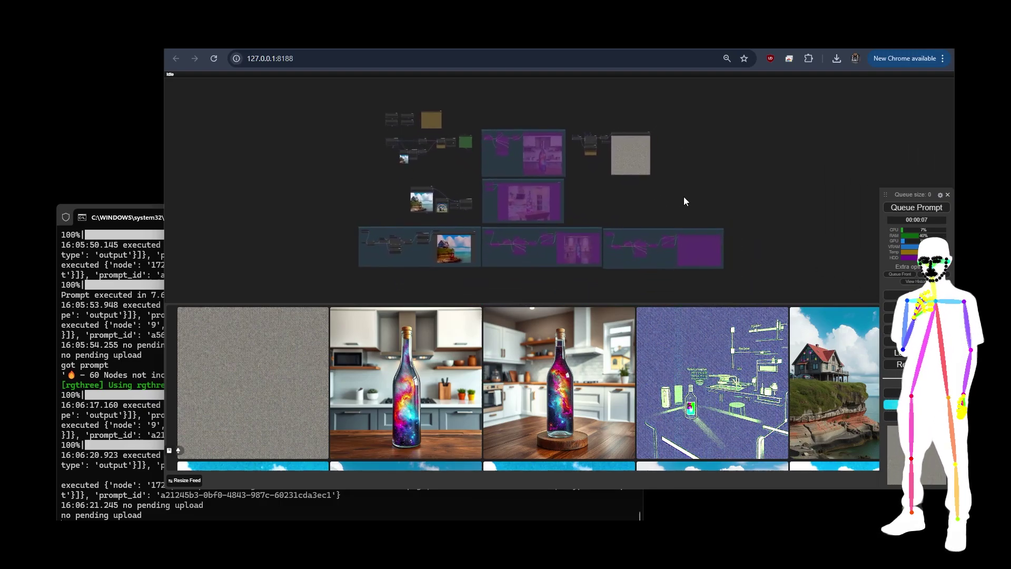